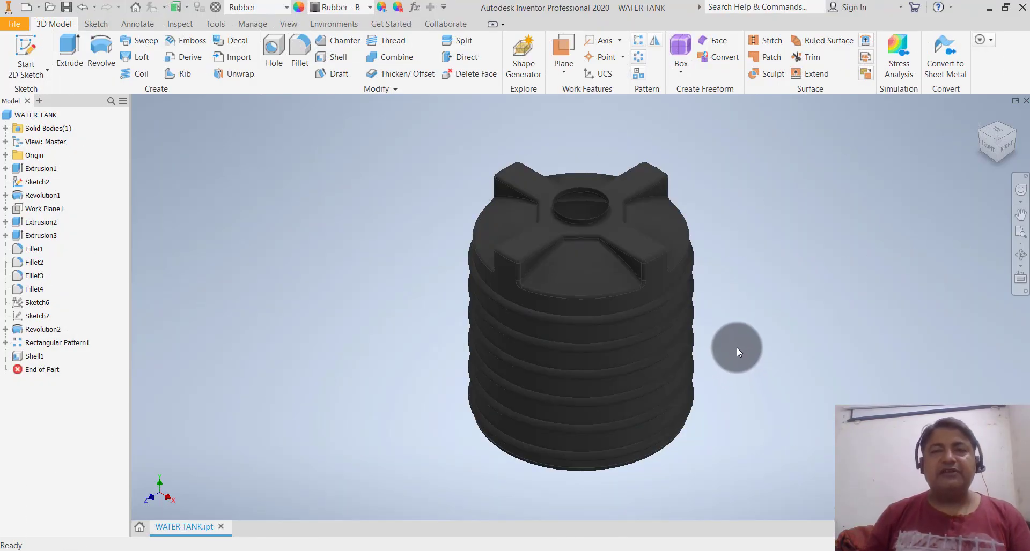
Orbit and zoom the water tank to inspect its underside and top
mouse_move(713, 310)
shift+middle_down()
mouse_move(731, 295)
mouse_move(758, 320)
mouse_move(444, 279)
shift+middle_up()
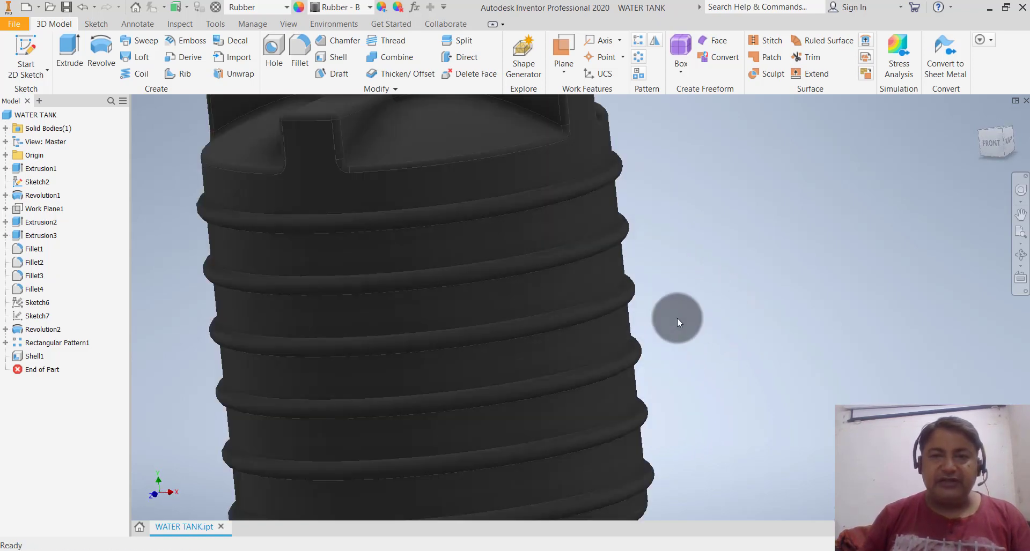
shift+middle_drag(592, 241, 593, 252)
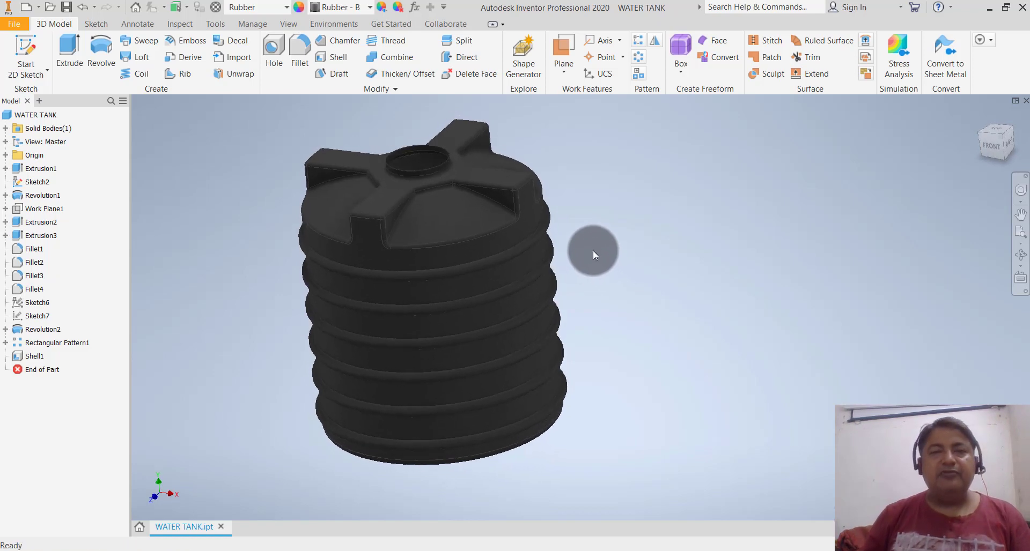
scroll(593, 248, up, 3)
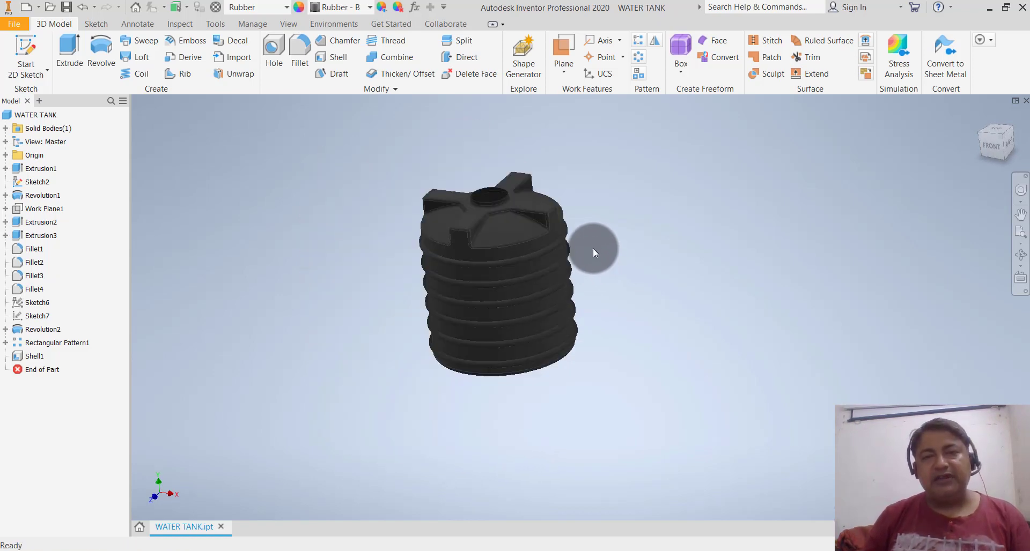
scroll(594, 248, down, 4)
mouse_move(593, 248)
shift+middle_down()
mouse_move(586, 233)
mouse_move(602, 245)
shift+middle_up()
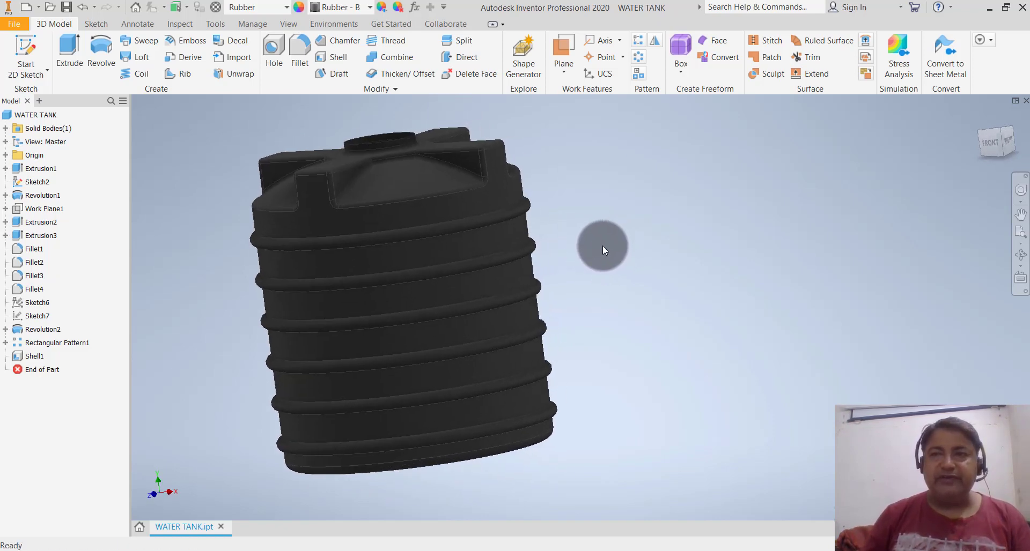
mouse_move(996, 143)
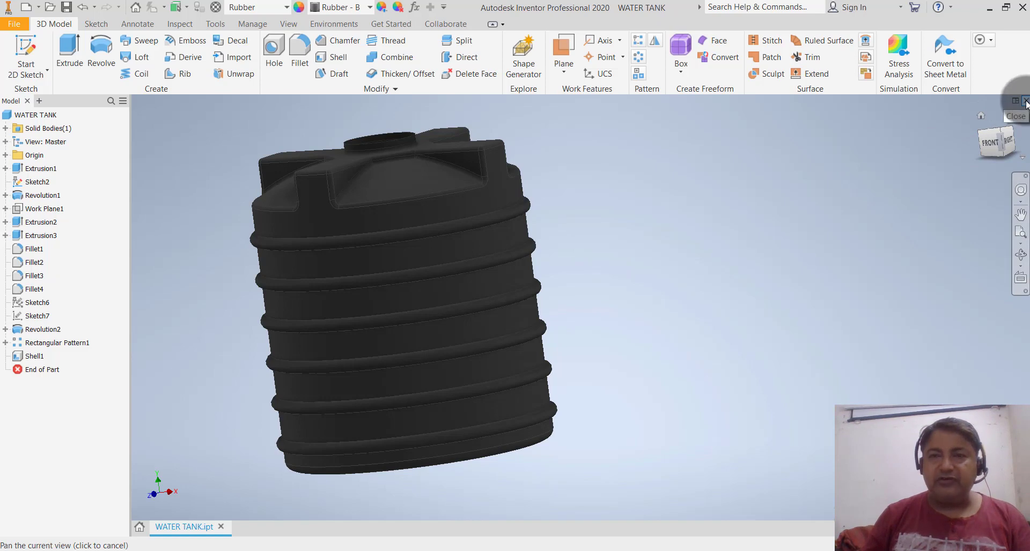
Close WATER TANK.ipt and create a new part from the Metric Standard (mm).ipt template
click(1025, 101)
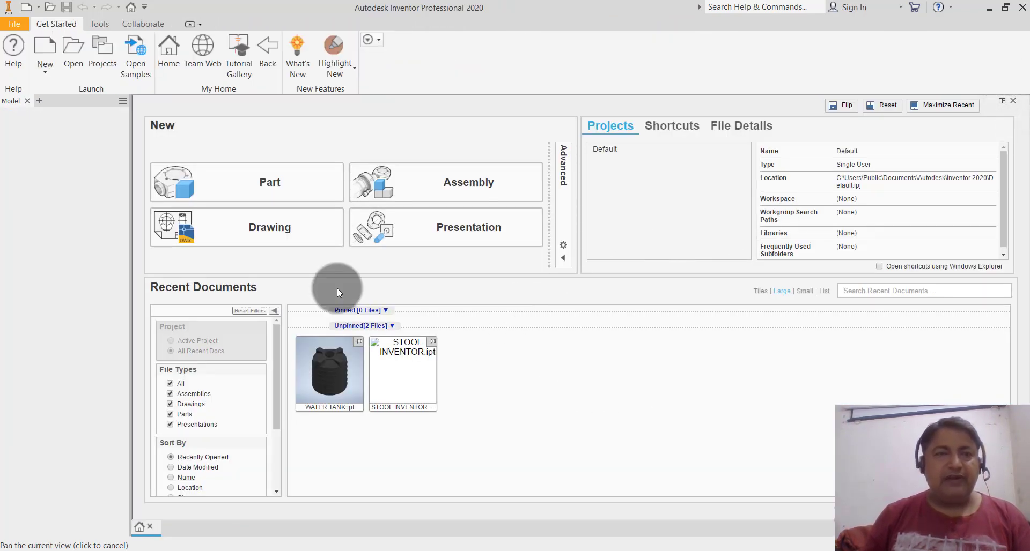
click(40, 79)
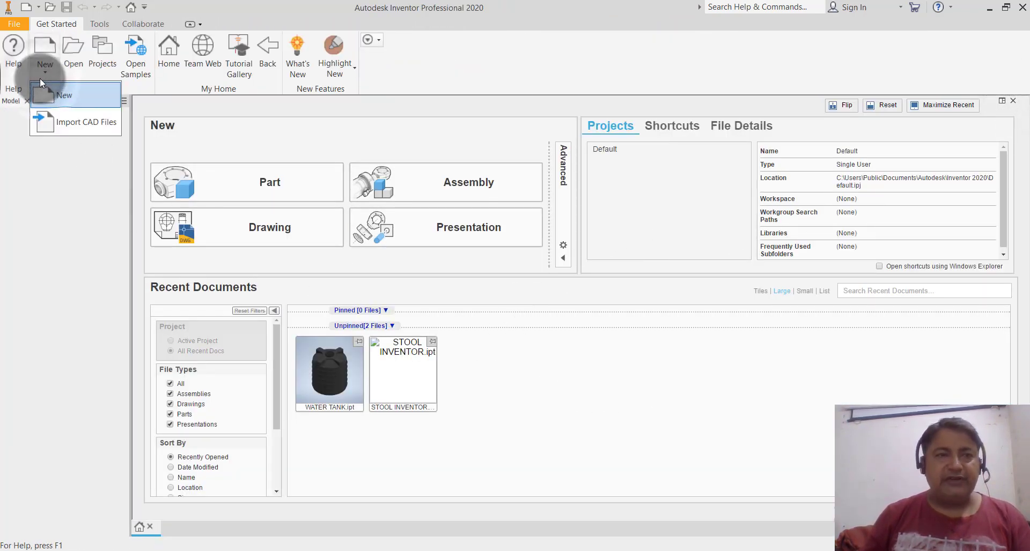
click(524, 73)
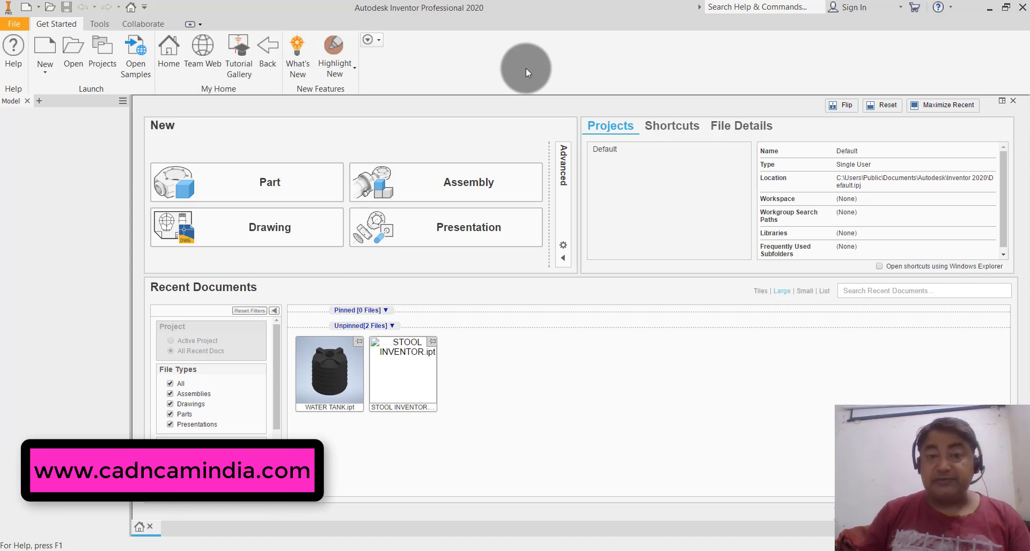
click(46, 75)
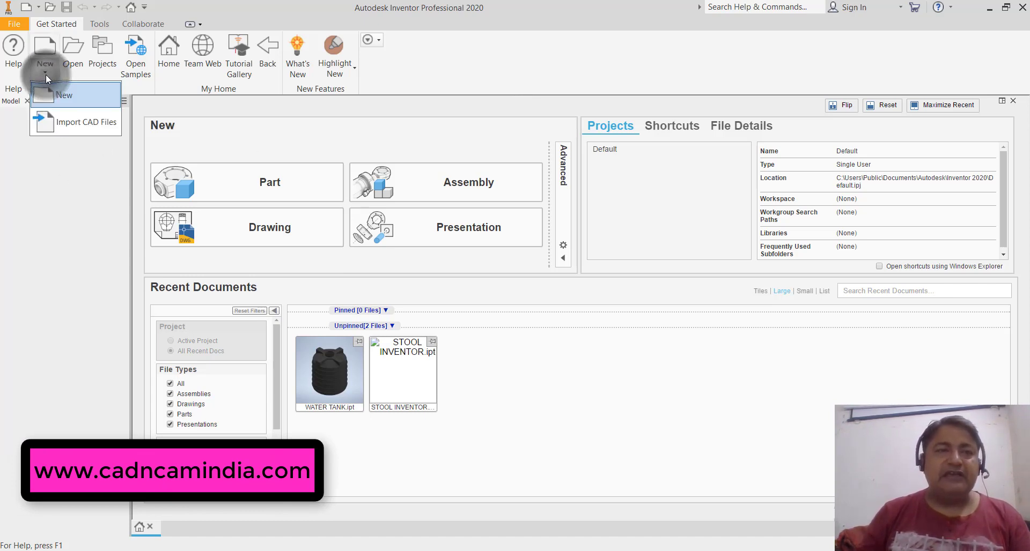
click(81, 95)
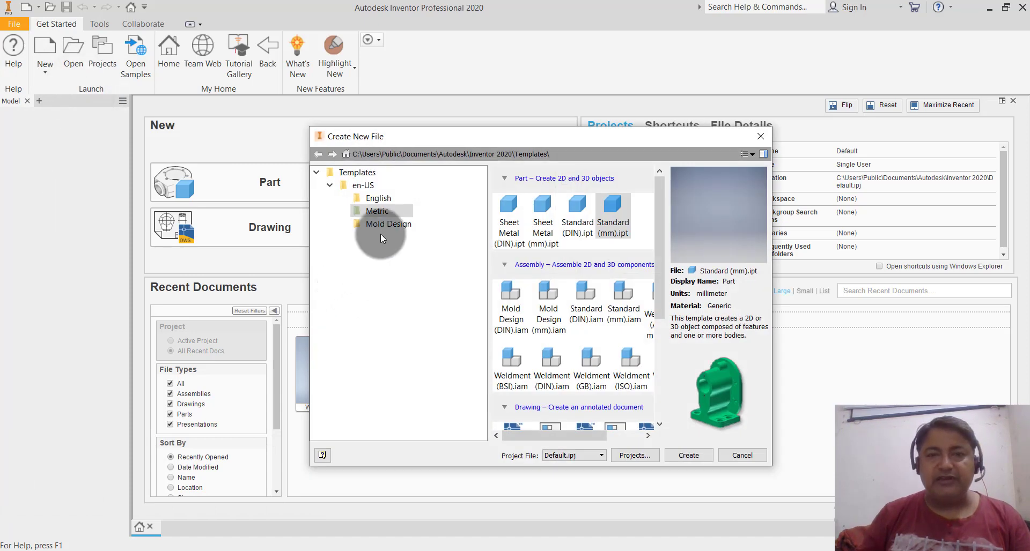
click(374, 212)
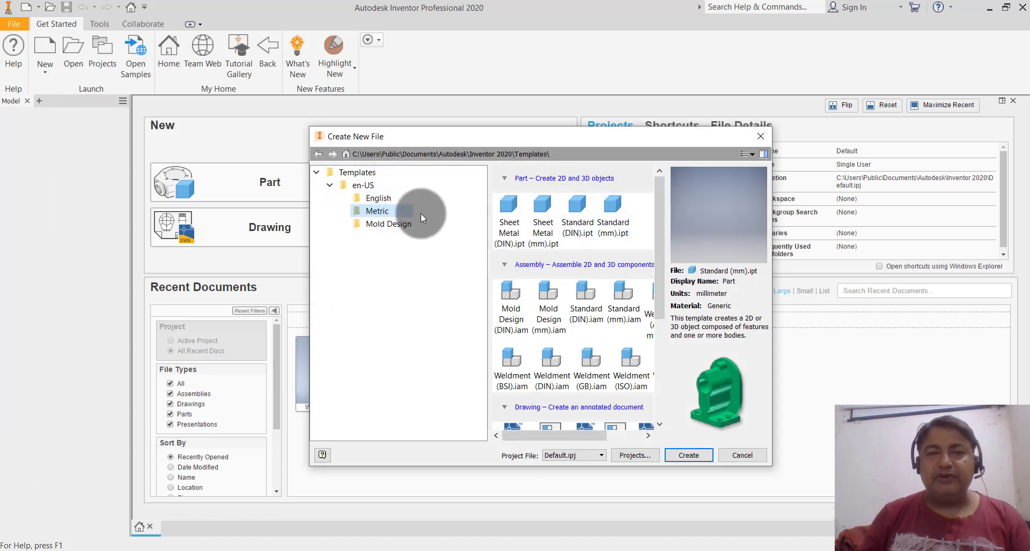
double_click(617, 221)
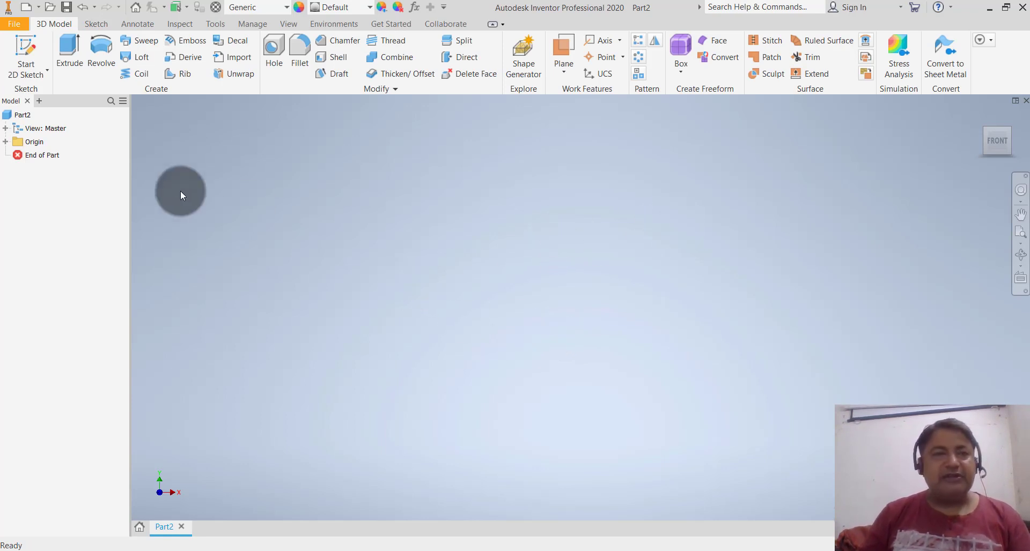
Make Part2's three origin planes visible from the Origin folder
click(6, 142)
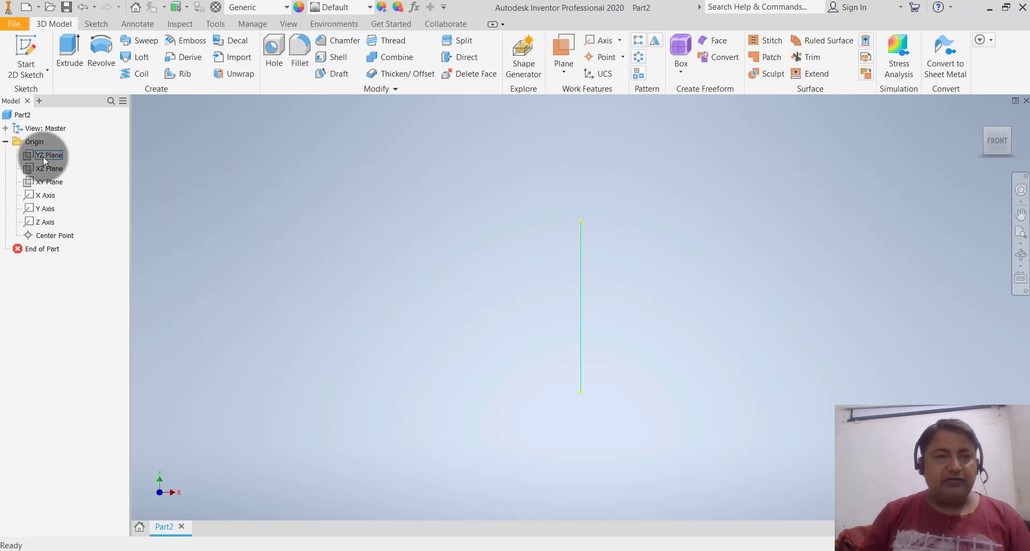
shift+click(54, 181)
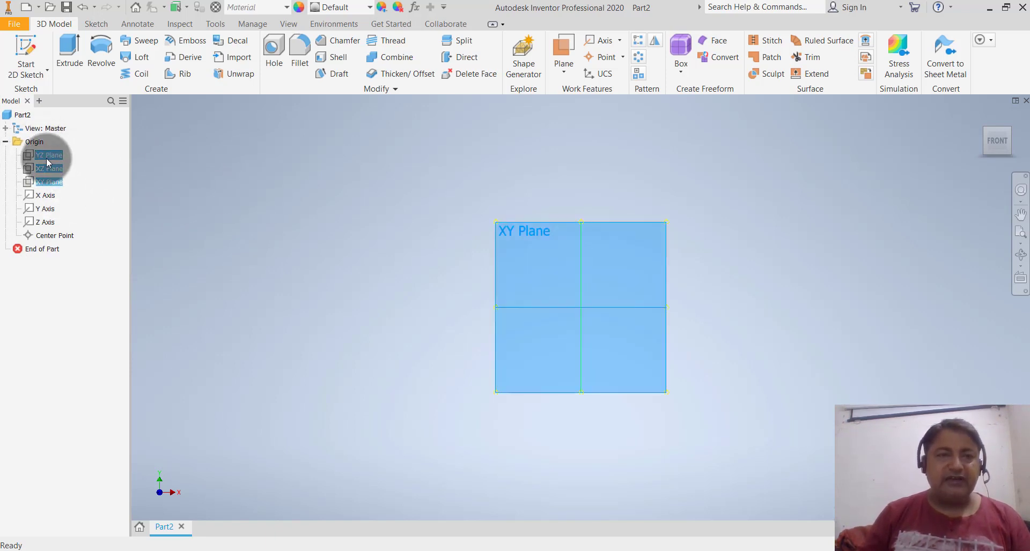
right_click(47, 158)
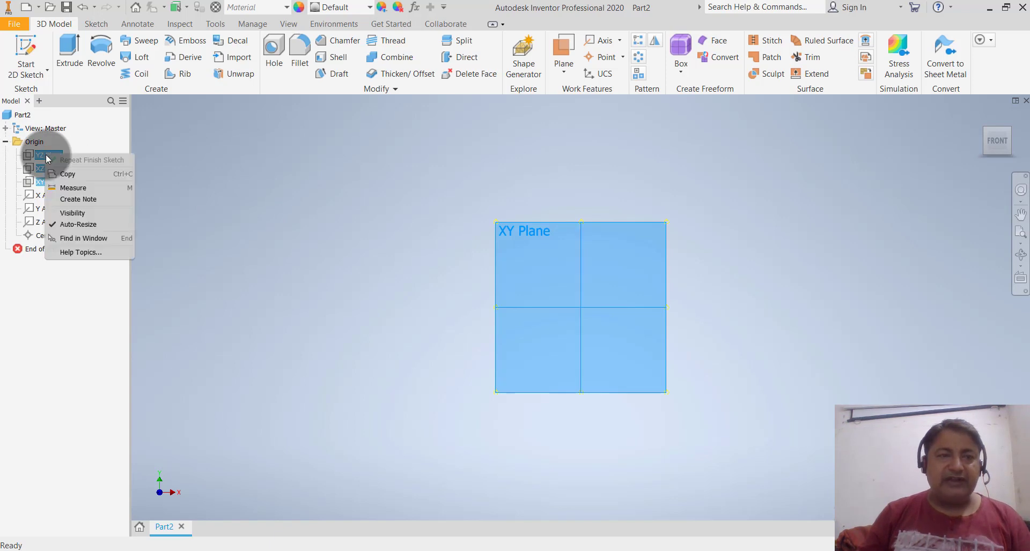
click(94, 213)
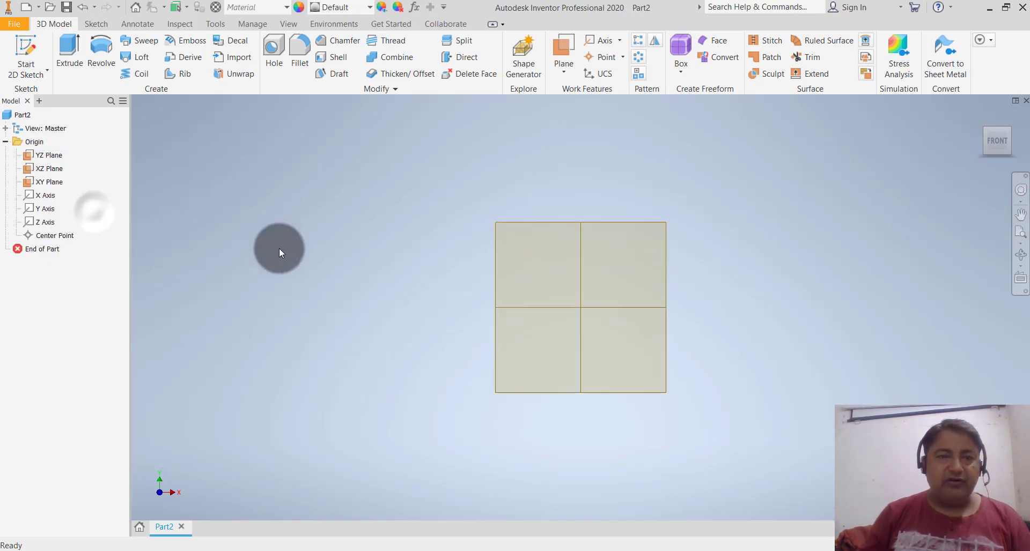
click(279, 247)
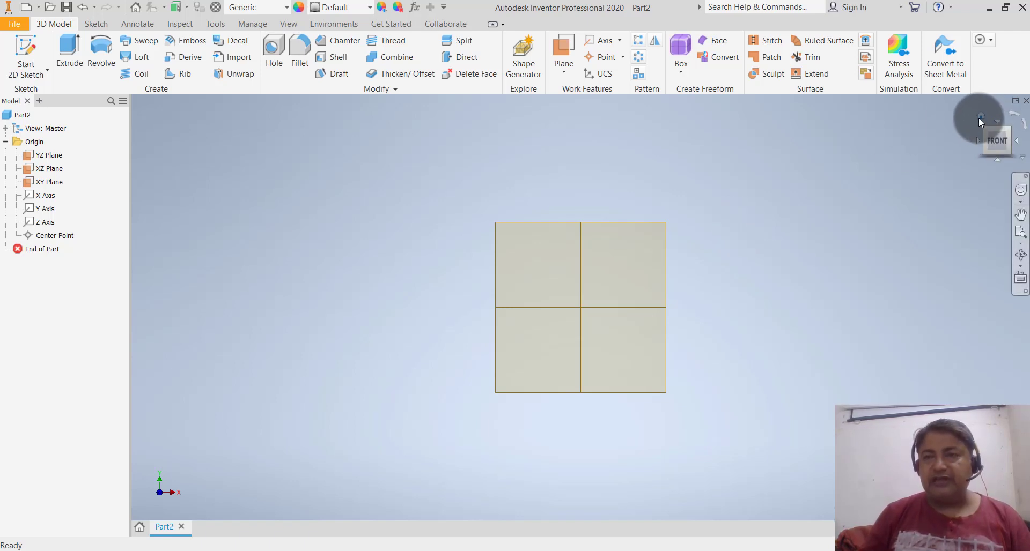
Return to the home view, orbit around the planes, and start a 2D sketch
click(981, 117)
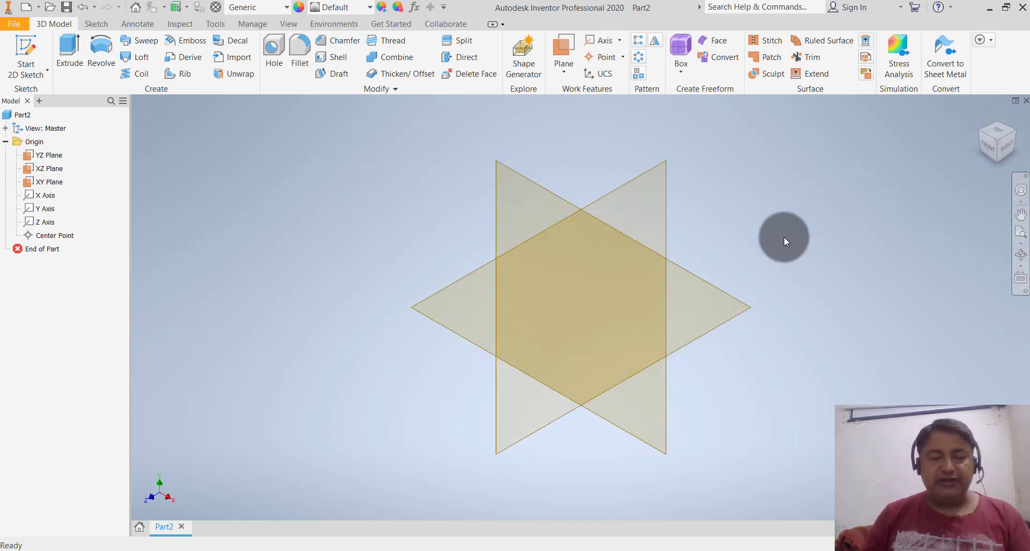
shift+middle_drag(784, 236, 791, 225)
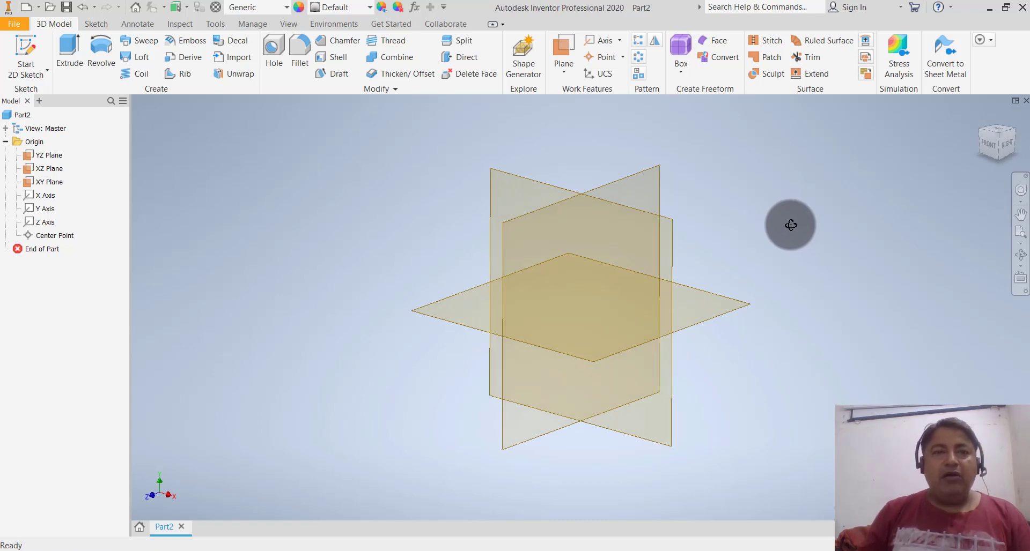
click(295, 288)
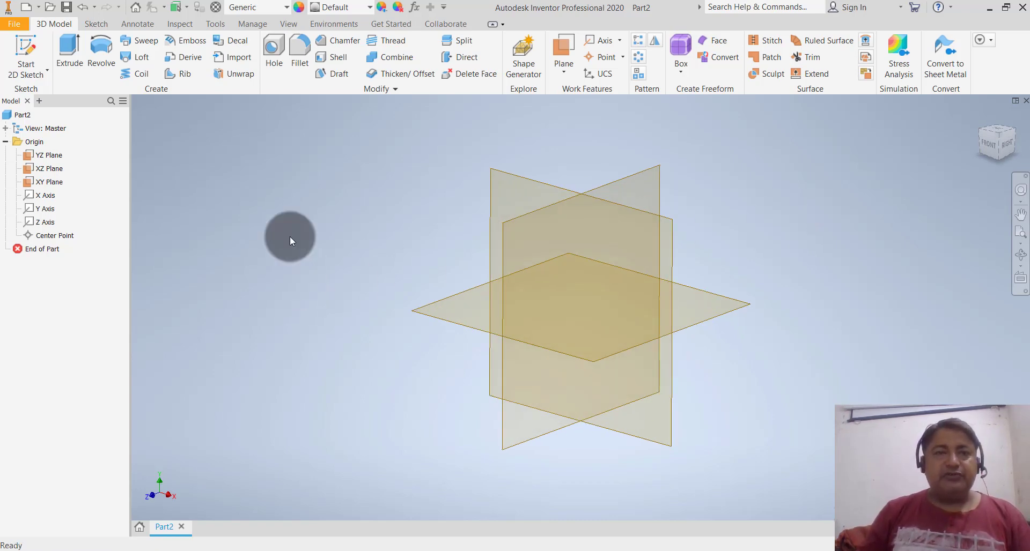
click(33, 72)
click(40, 91)
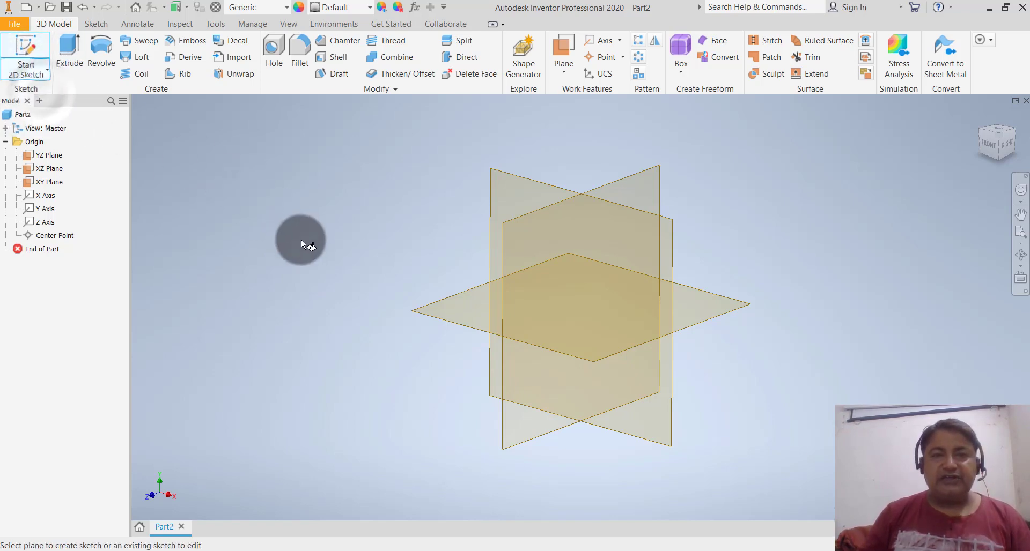
Sketch on the XY plane a rectangle from the origin up and to the left
click(501, 176)
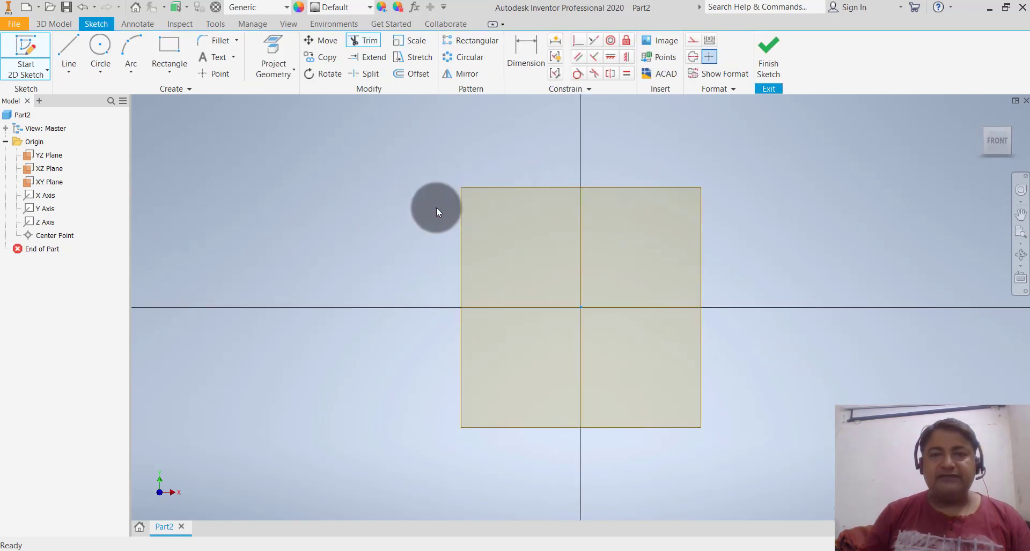
click(73, 79)
click(80, 94)
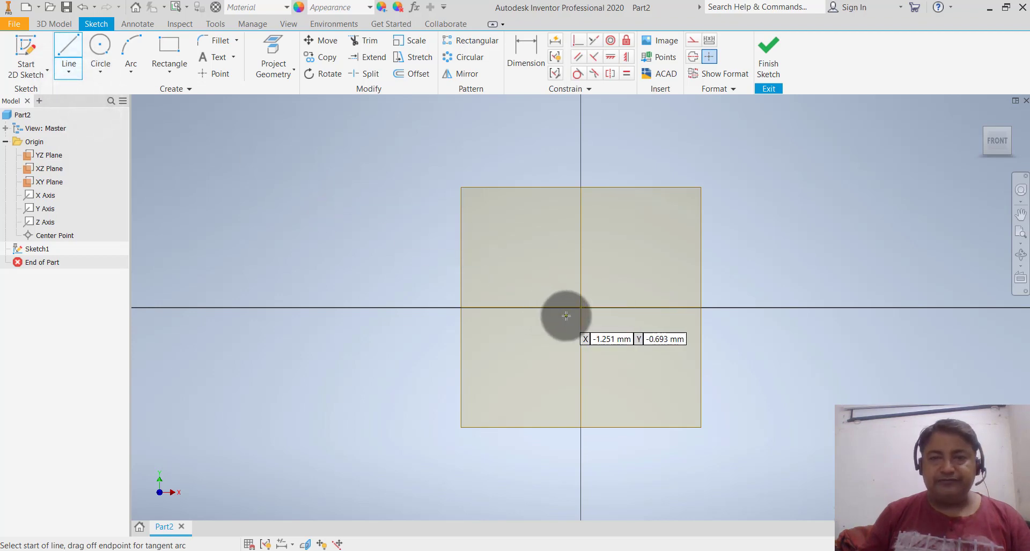
click(173, 73)
click(187, 121)
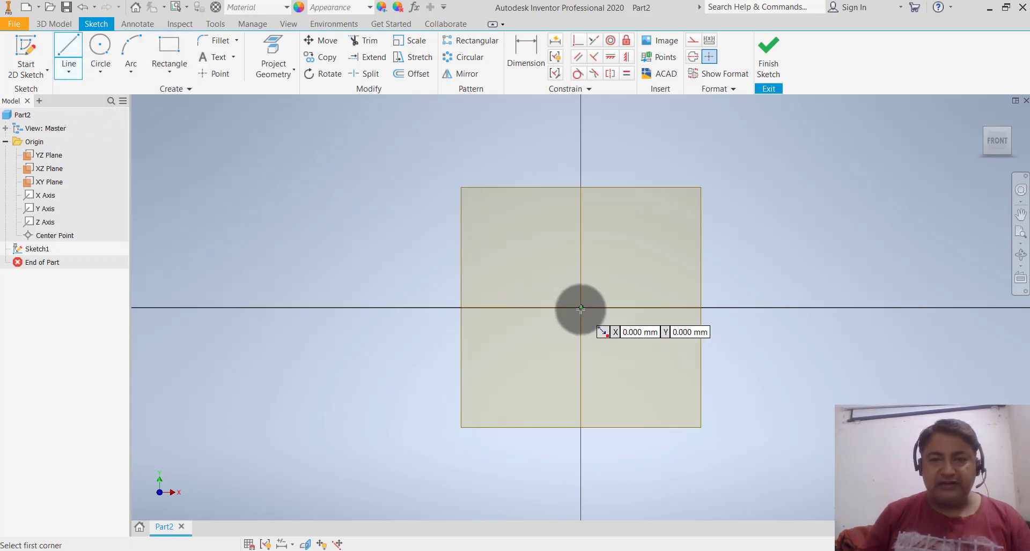
click(580, 307)
click(426, 147)
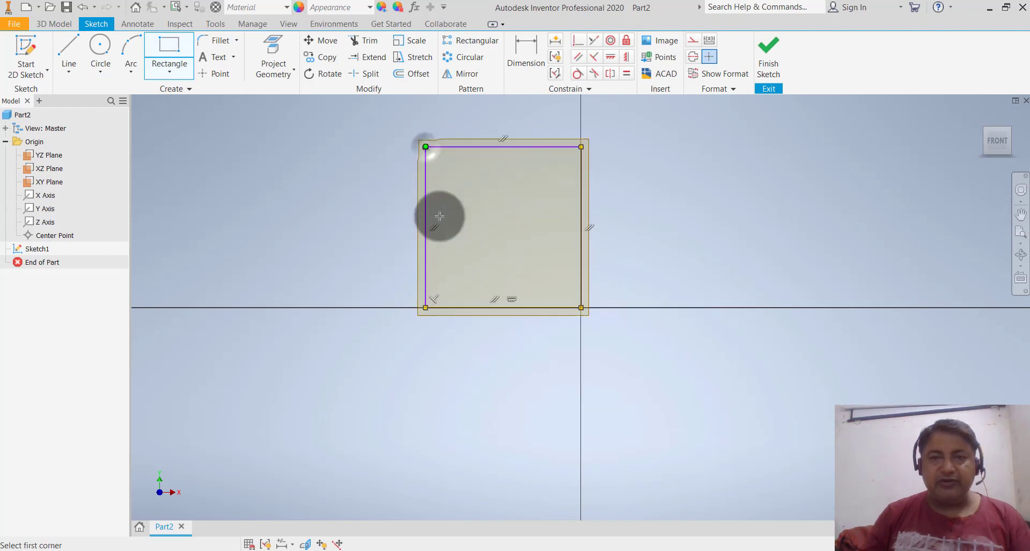
key(Escape)
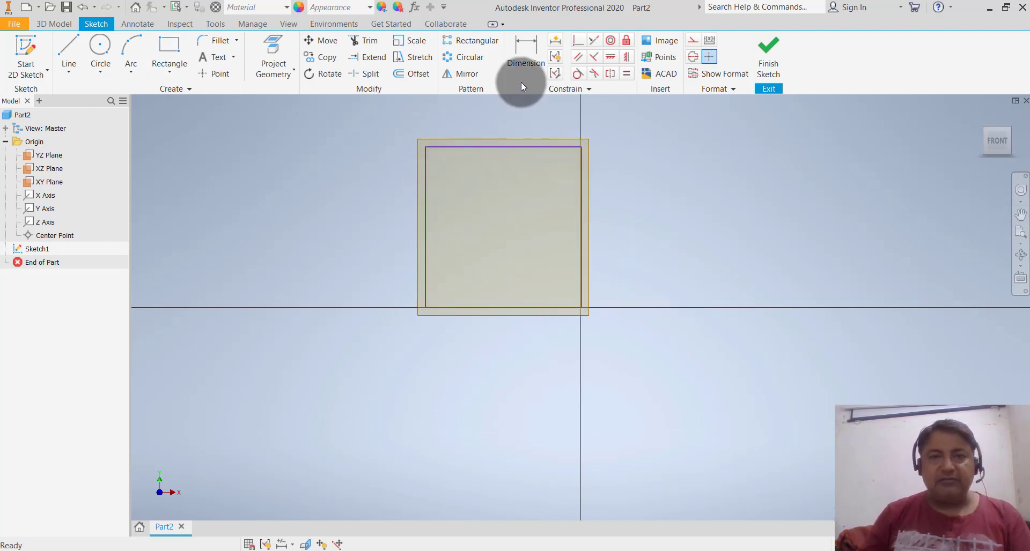
Dimension the rectangle's top edge to a 750 mm width
click(518, 57)
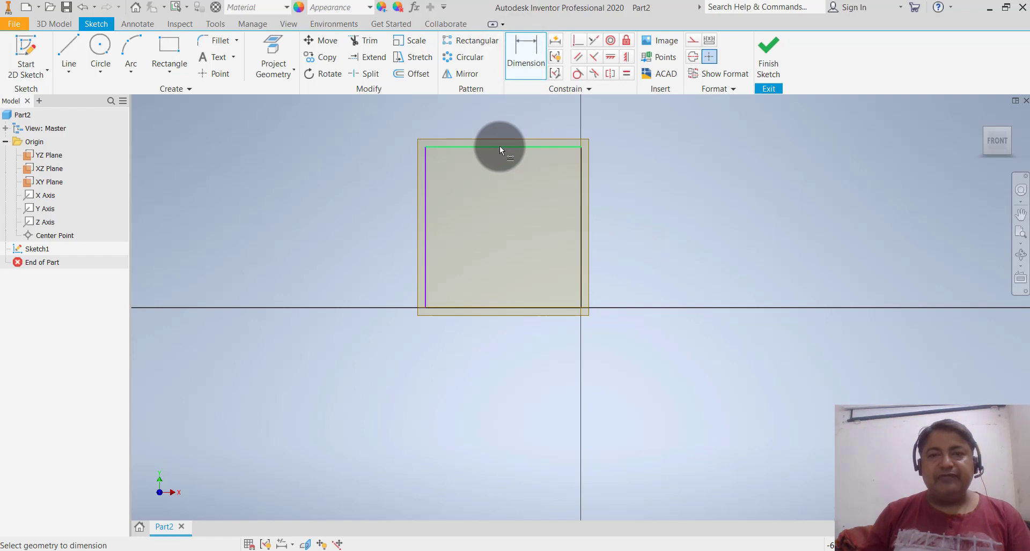
click(500, 146)
click(492, 124)
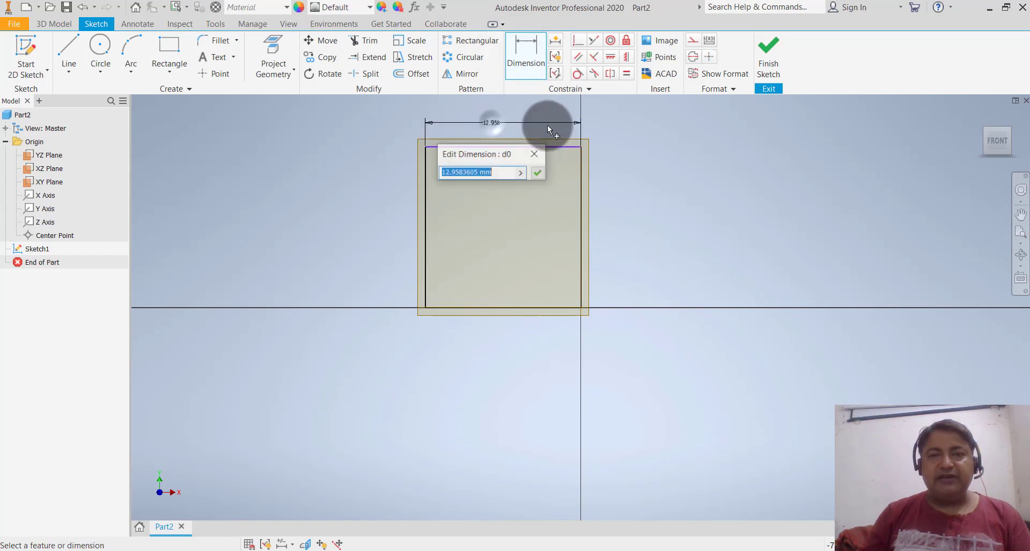
text(0)
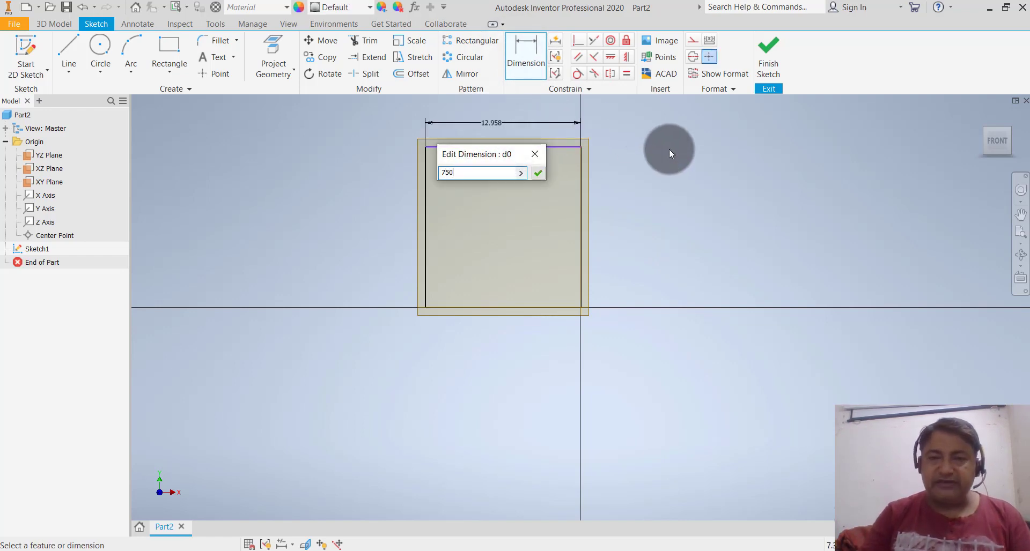
key(Return)
scroll(540, 304, down, 5)
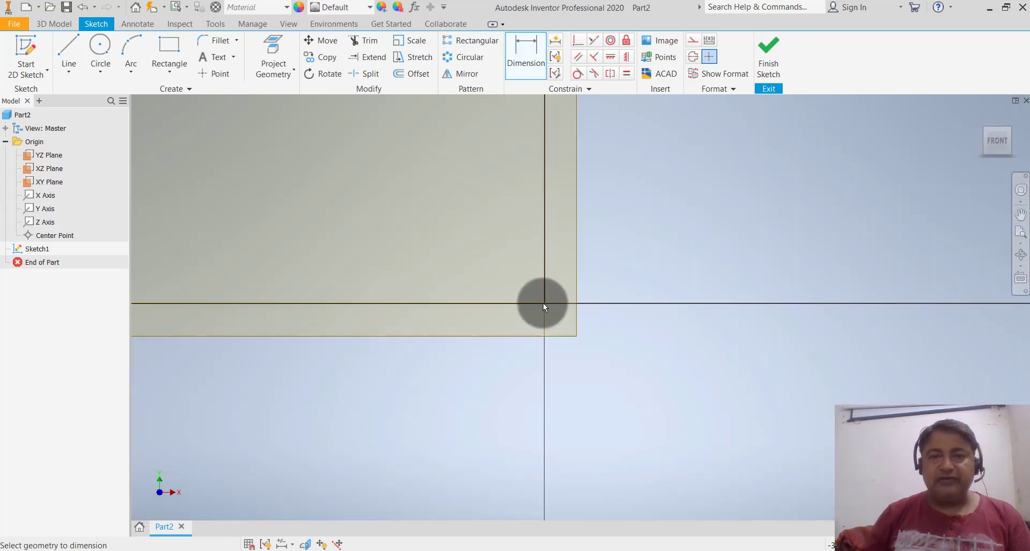
scroll(630, 292, up, 2)
scroll(617, 228, up, 3)
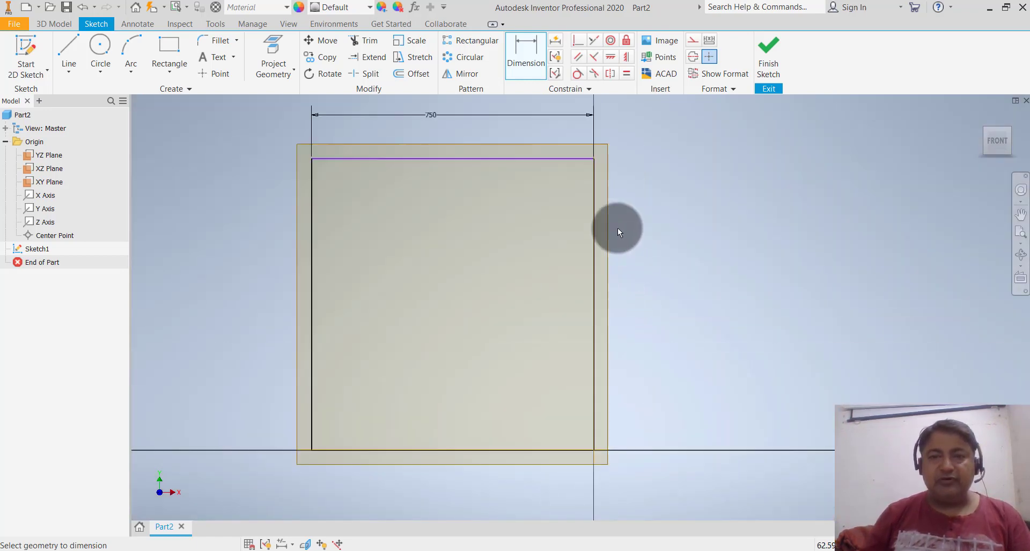
scroll(617, 228, down, 3)
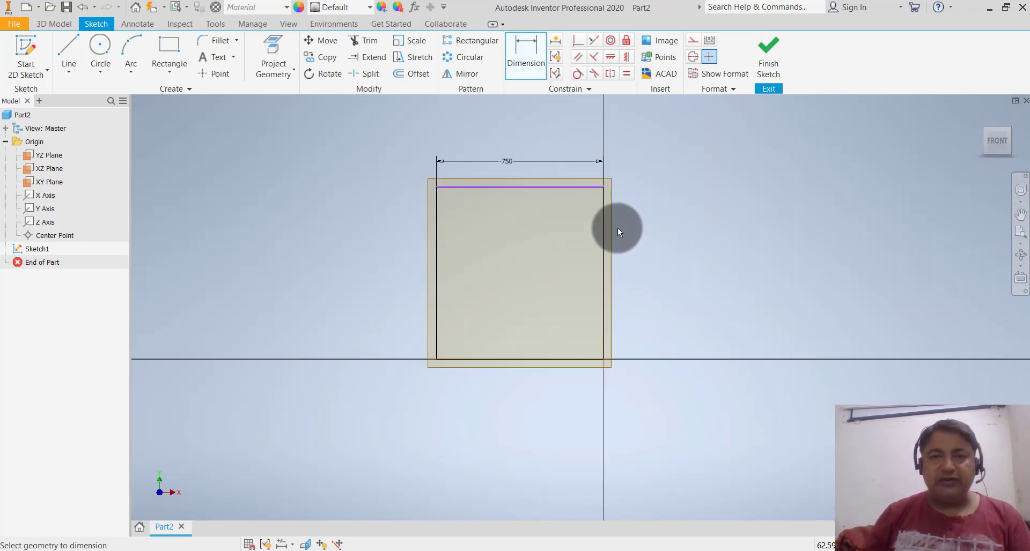
Dimension the rectangle's left edge to a 1500 mm height
click(519, 64)
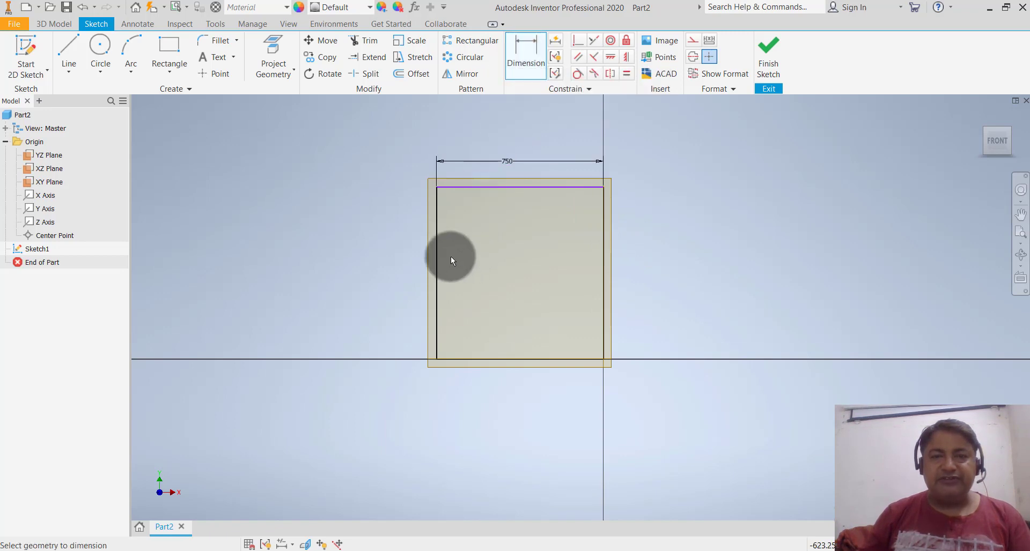
click(437, 267)
click(373, 281)
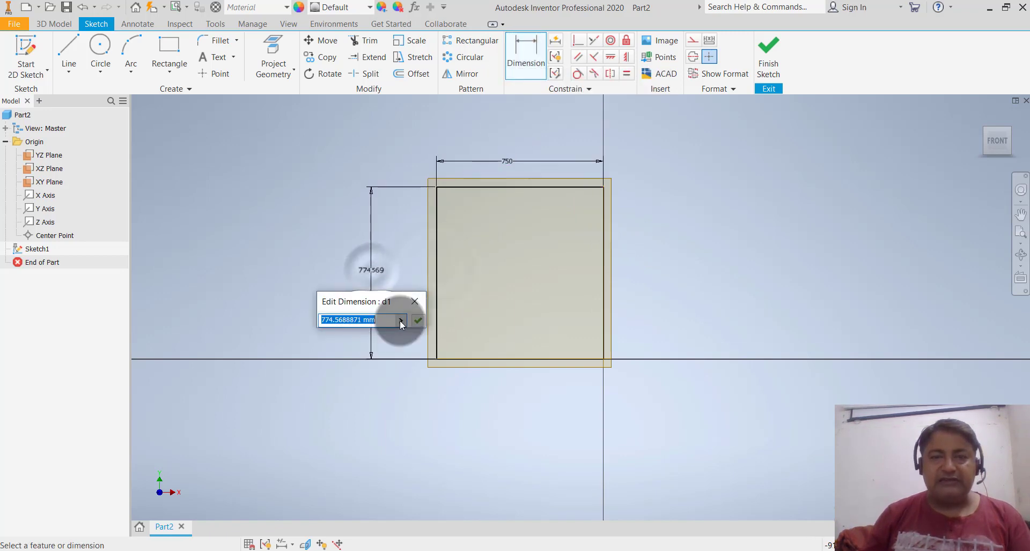
text(1500)
key(Return)
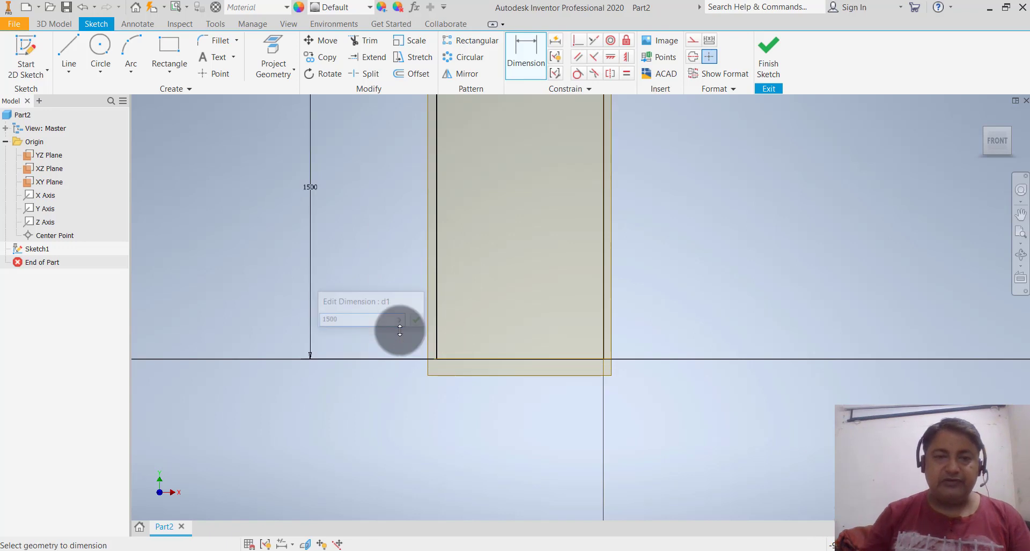
scroll(432, 385, up, 4)
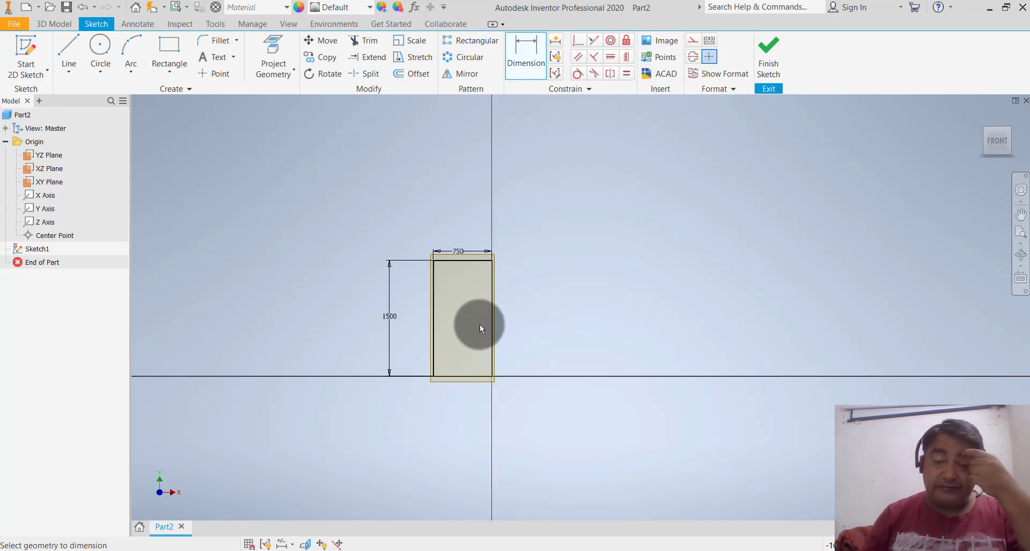
scroll(478, 305, down, 2)
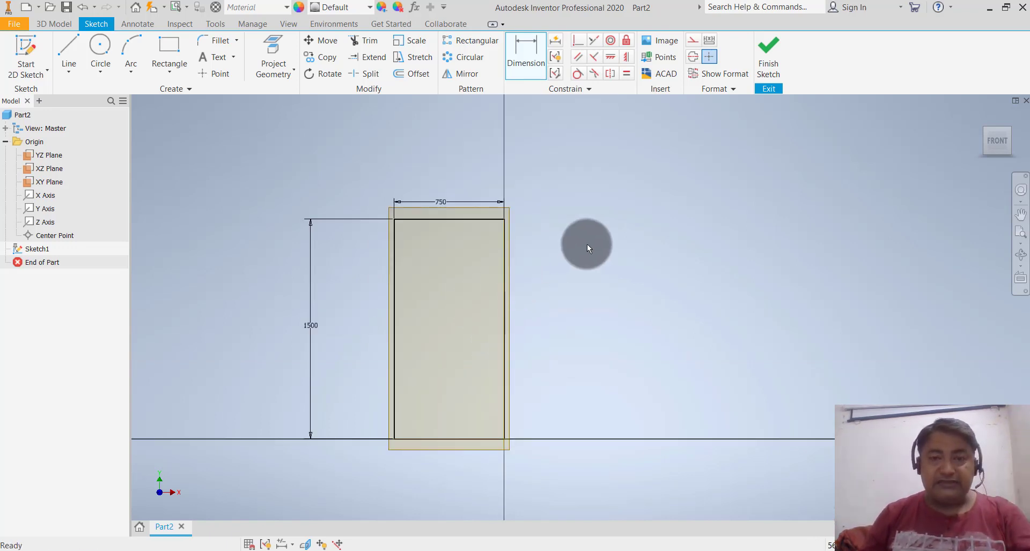
Draw a 200 mm vertical line up from the rectangle's top-right corner
click(68, 72)
click(86, 92)
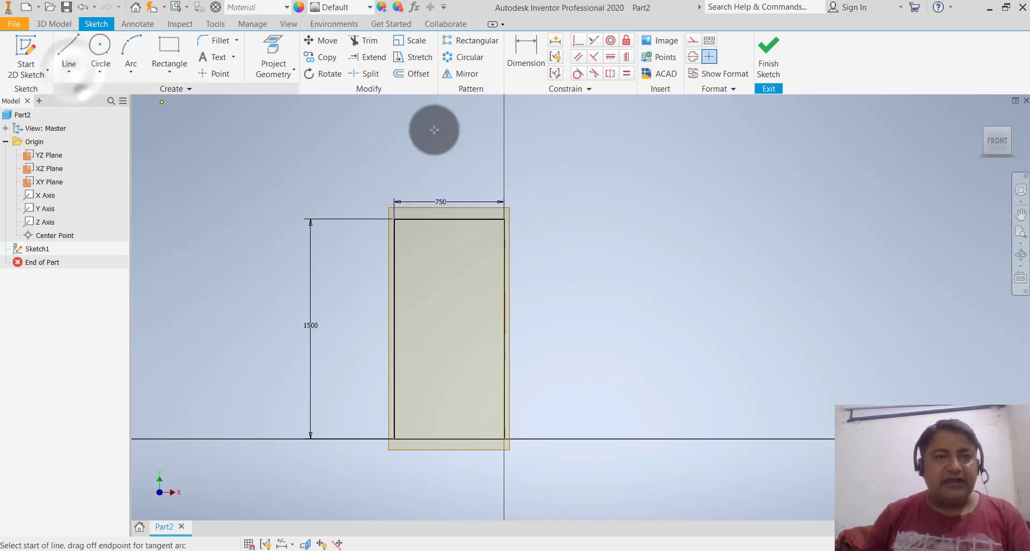
click(510, 219)
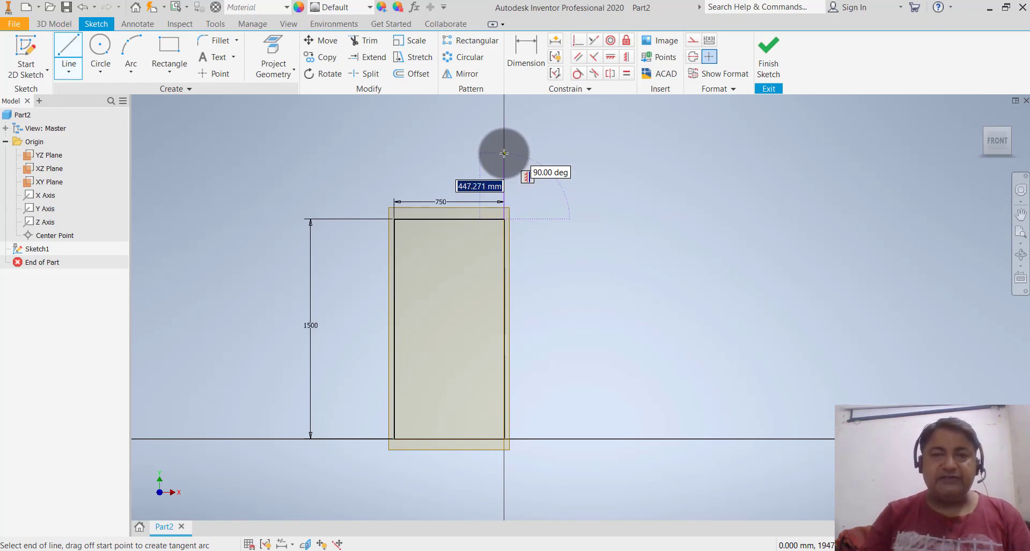
text(200)
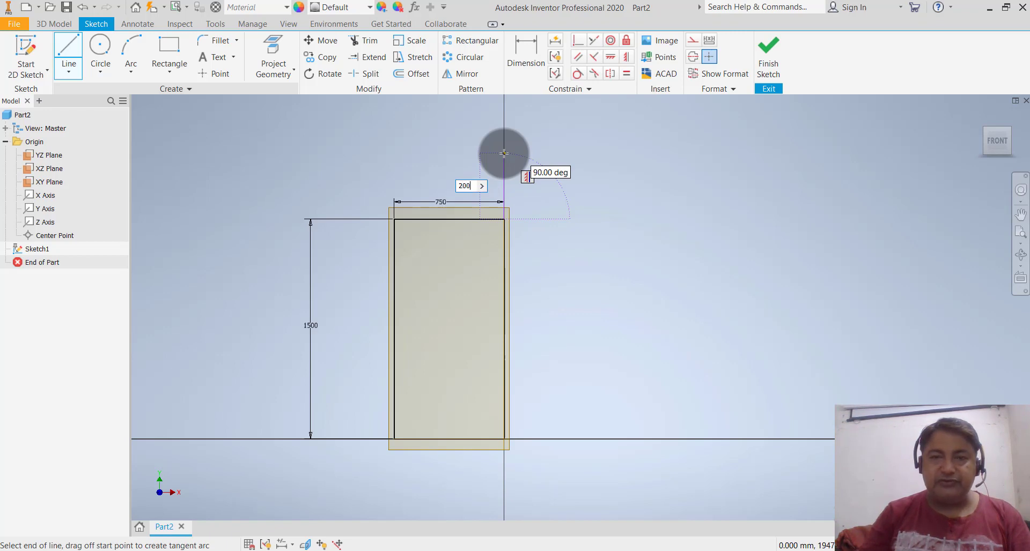
key(Return)
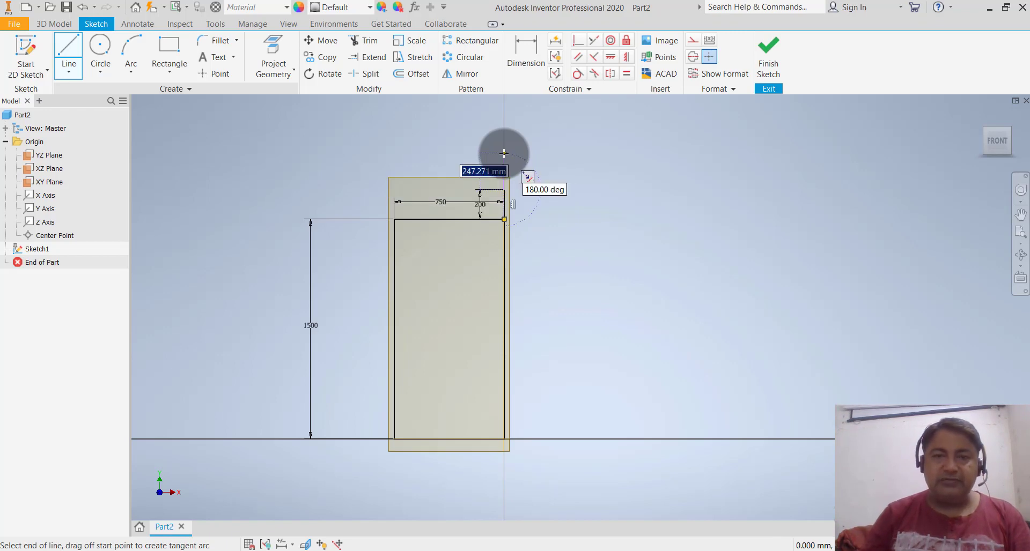
key(Escape)
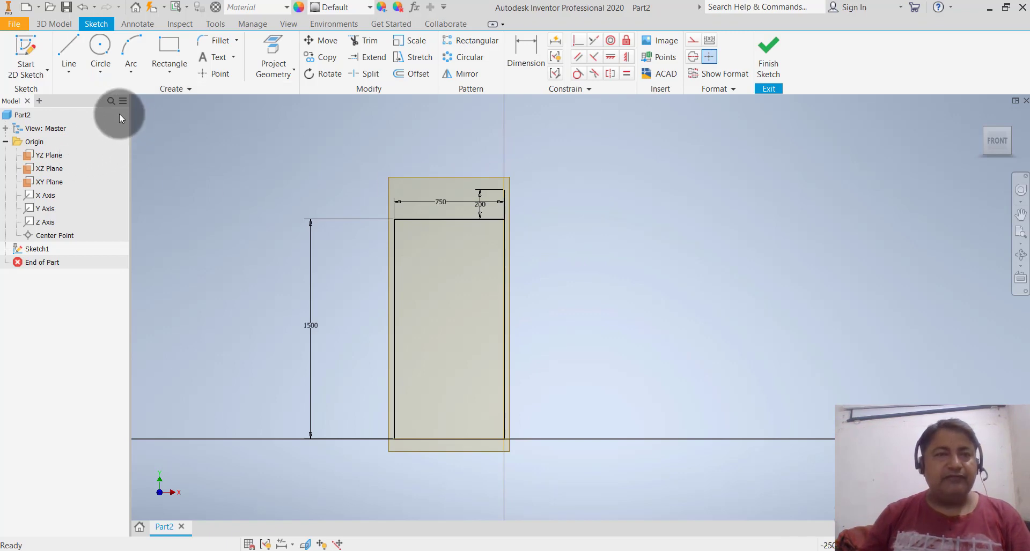
Draw a three-point arc of radius 1500 from that line's top to the top-left corner
click(127, 77)
click(161, 93)
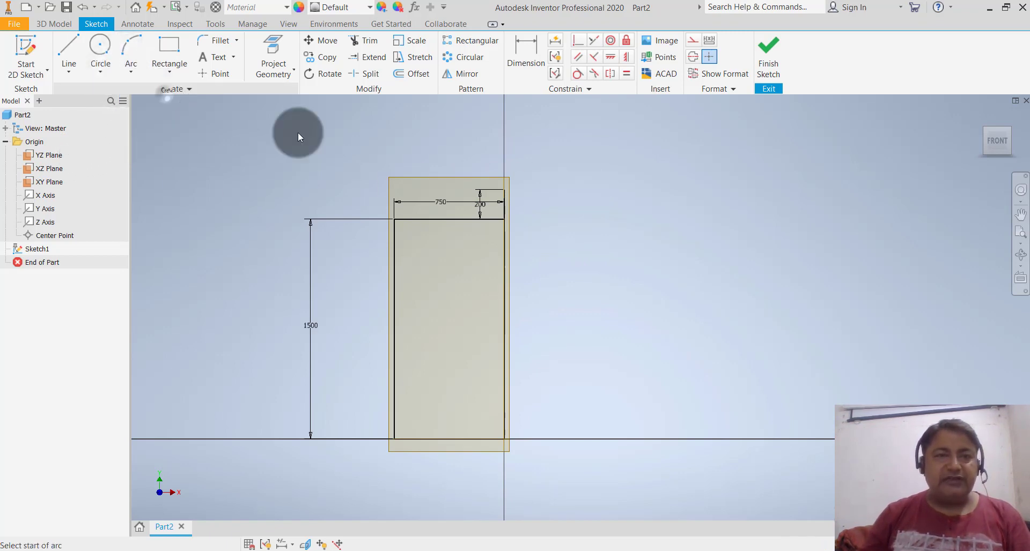
scroll(501, 180, up, 2)
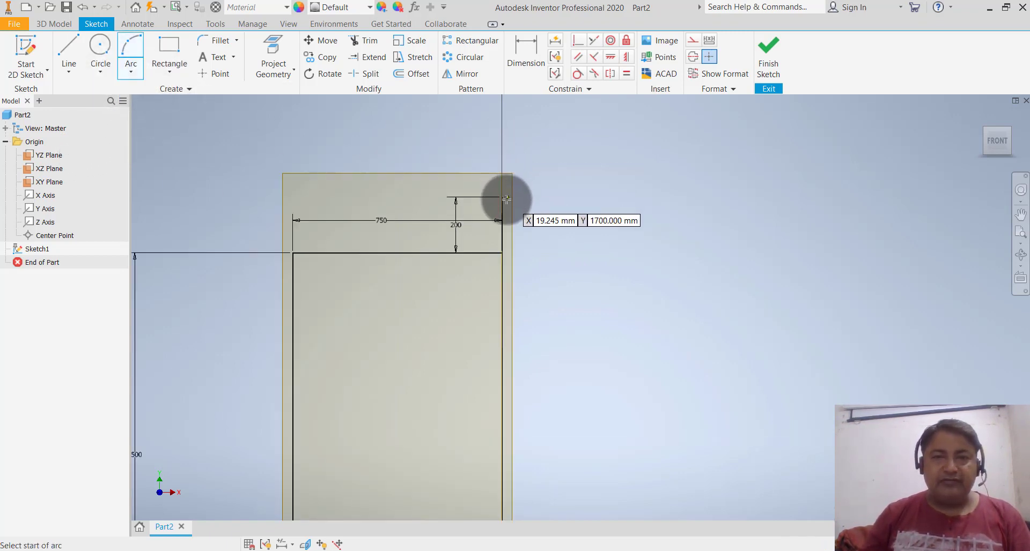
click(500, 199)
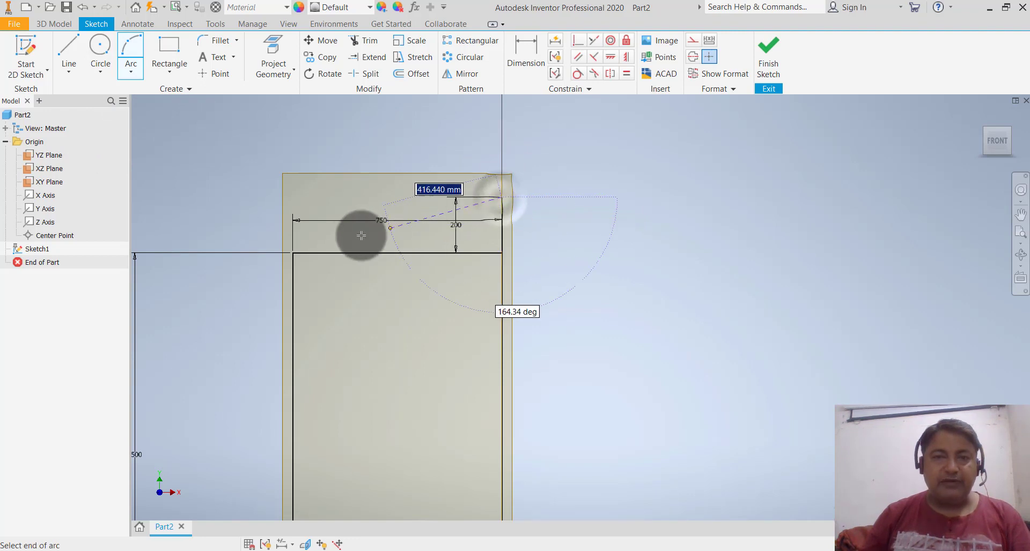
click(294, 251)
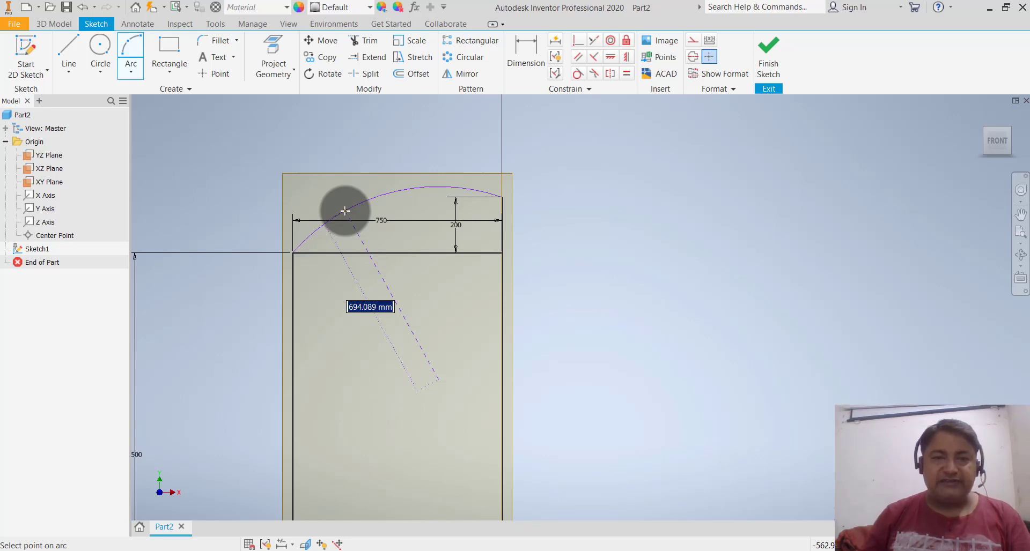
text(1)
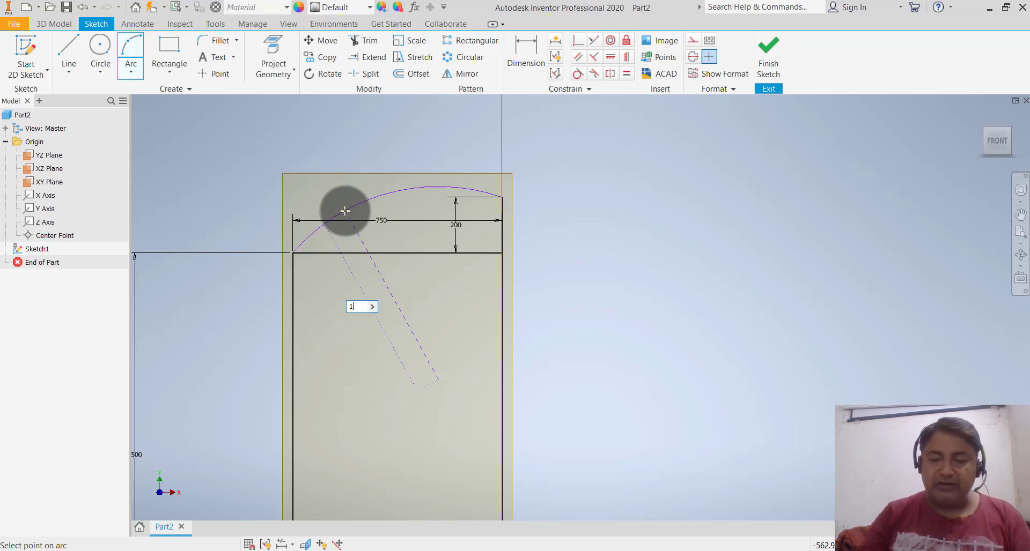
click(345, 211)
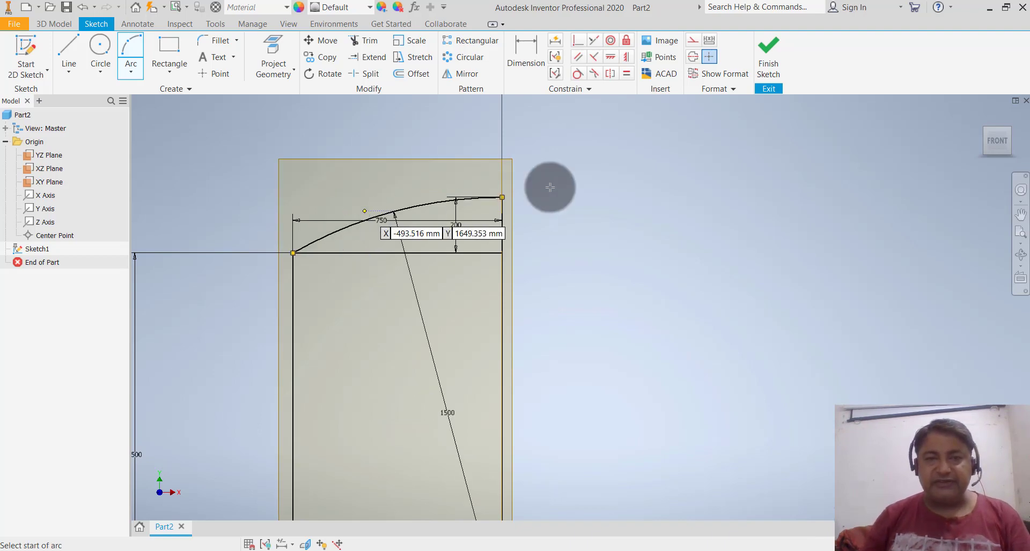
scroll(545, 170, up, 2)
key(Escape)
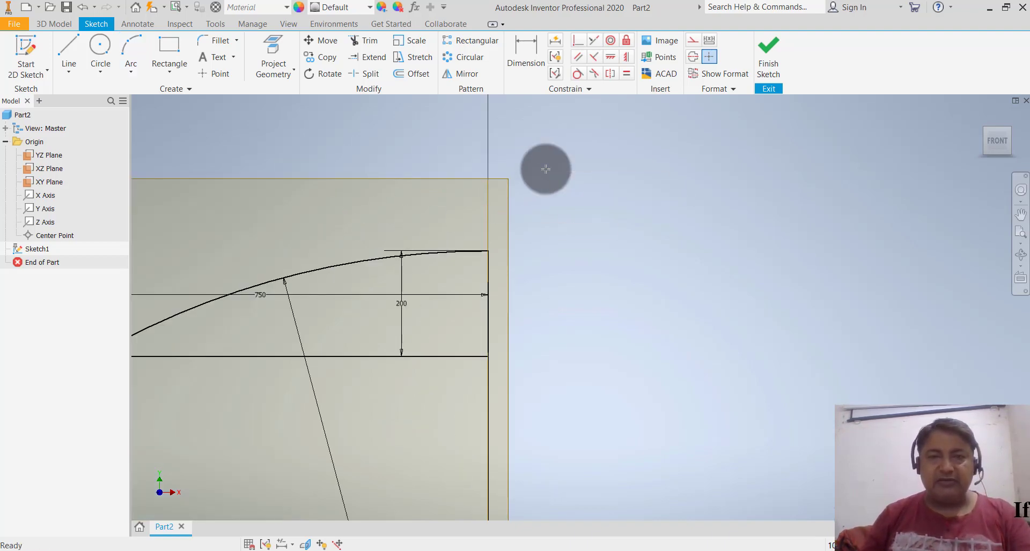
scroll(564, 161, up, 3)
scroll(565, 158, down, 3)
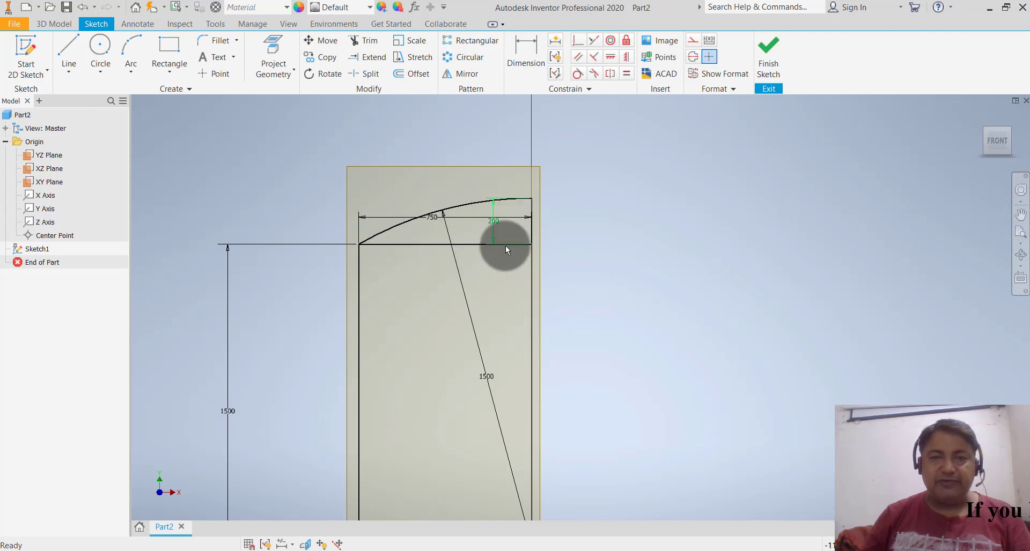
Delete the rectangle's flat top horizontal edge
click(423, 246)
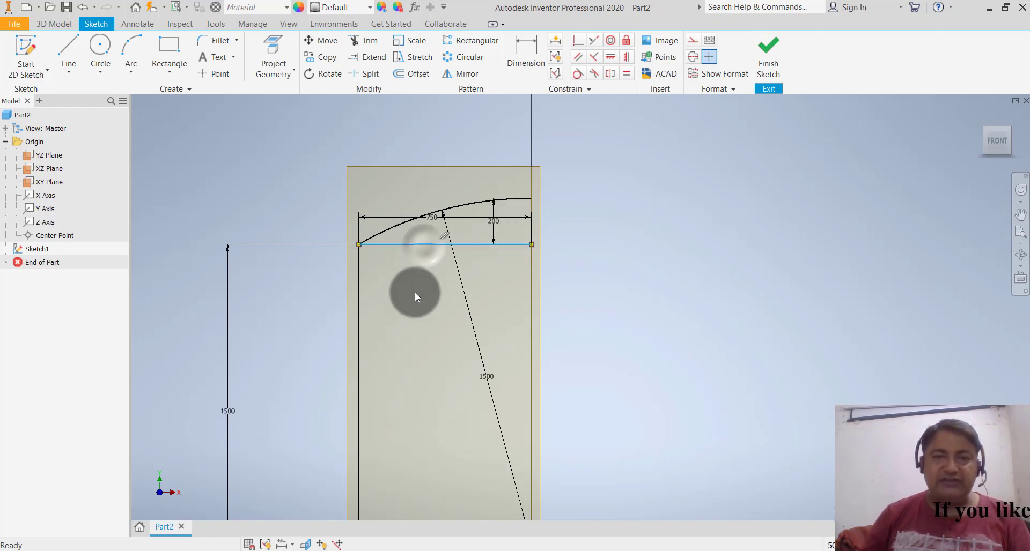
key(Delete)
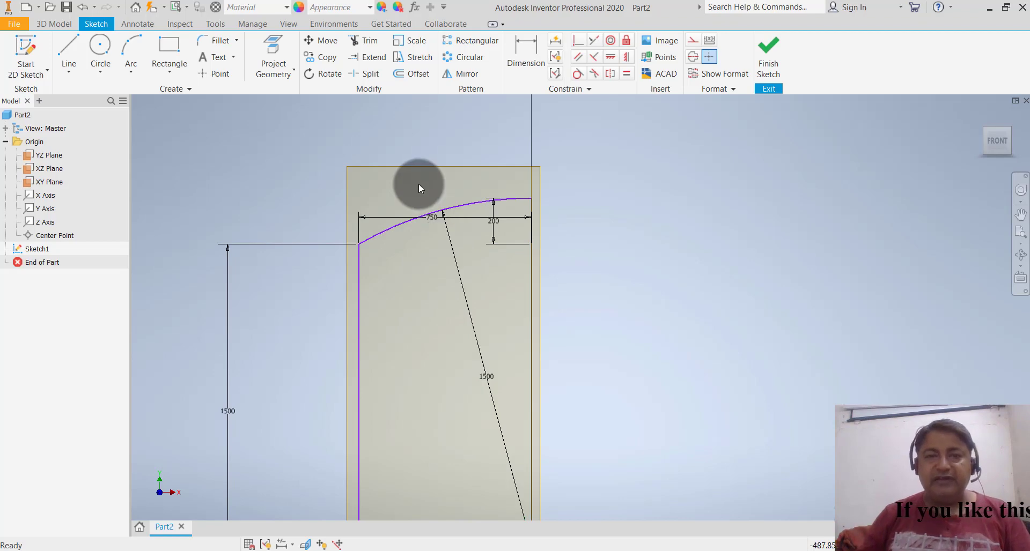
scroll(418, 183, up, 3)
scroll(418, 184, down, 5)
scroll(423, 274, up, 2)
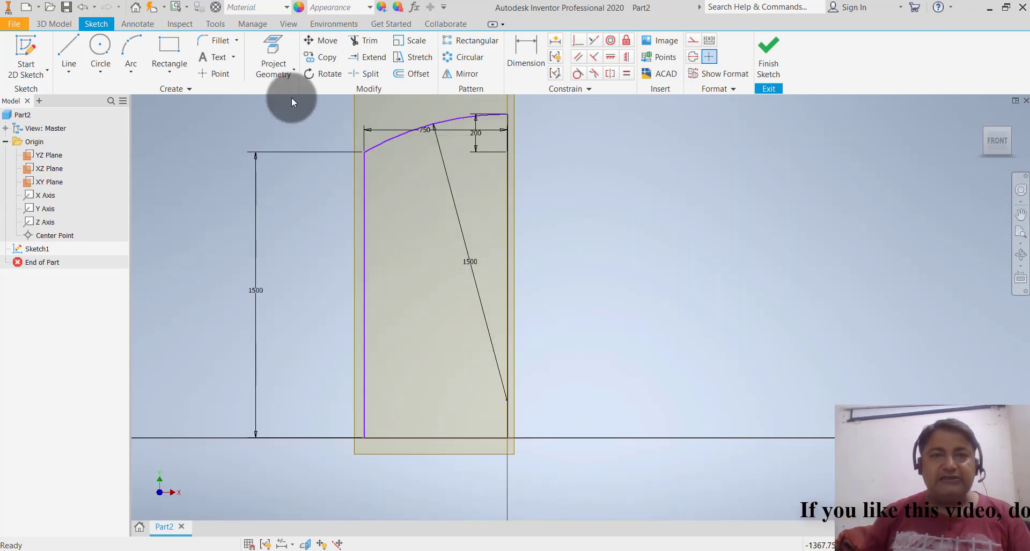
Fillet the corner between the left and bottom lines with a 50 mm radius
click(222, 45)
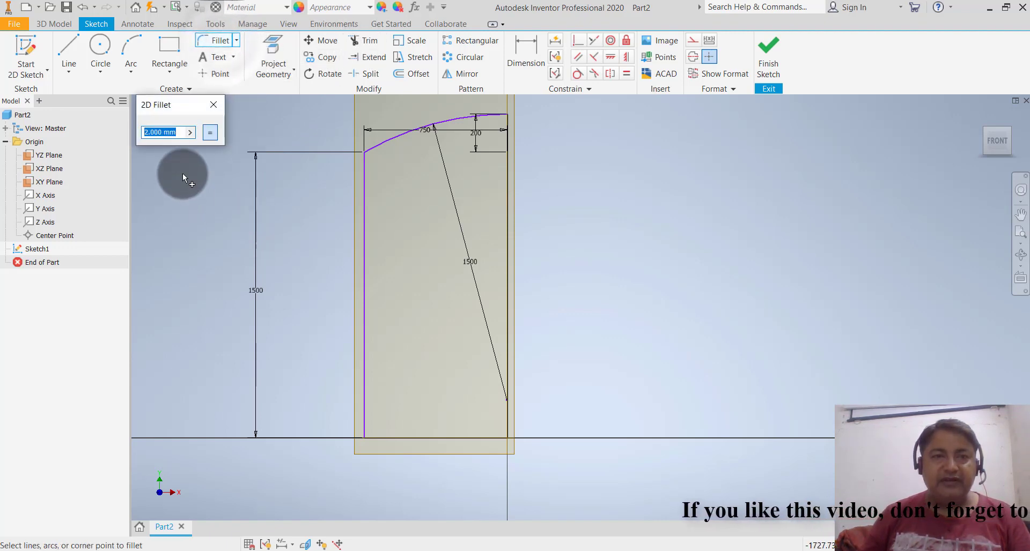
text(50)
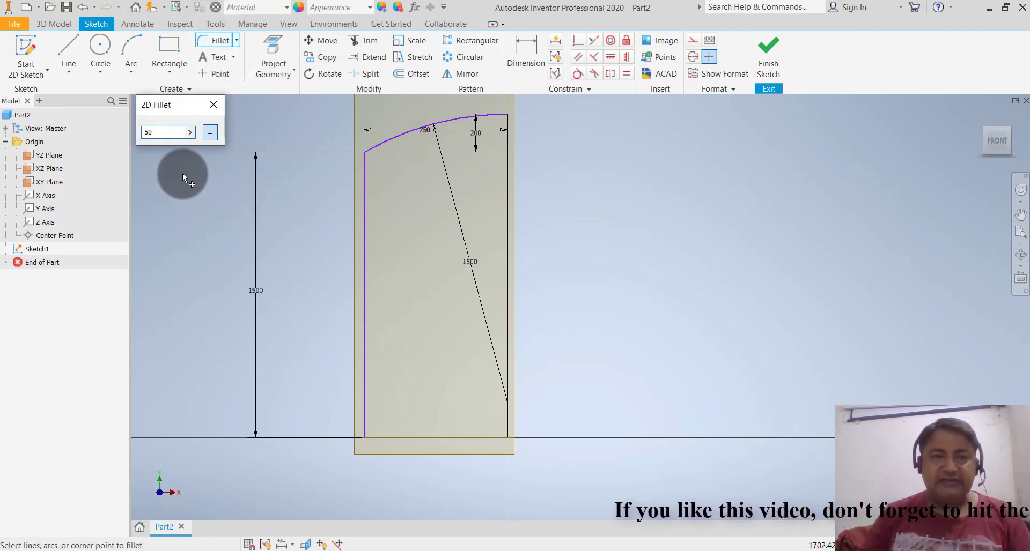
click(363, 404)
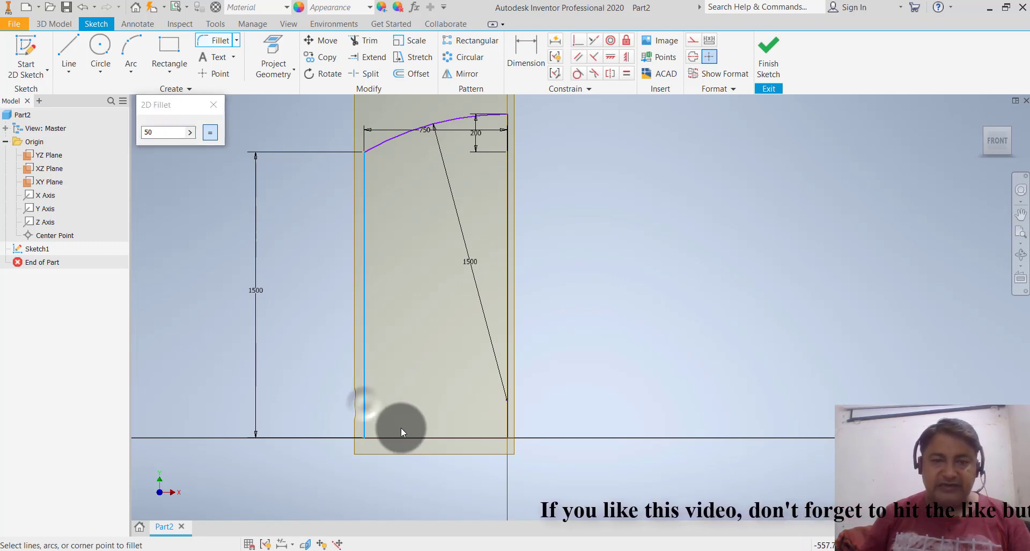
click(397, 439)
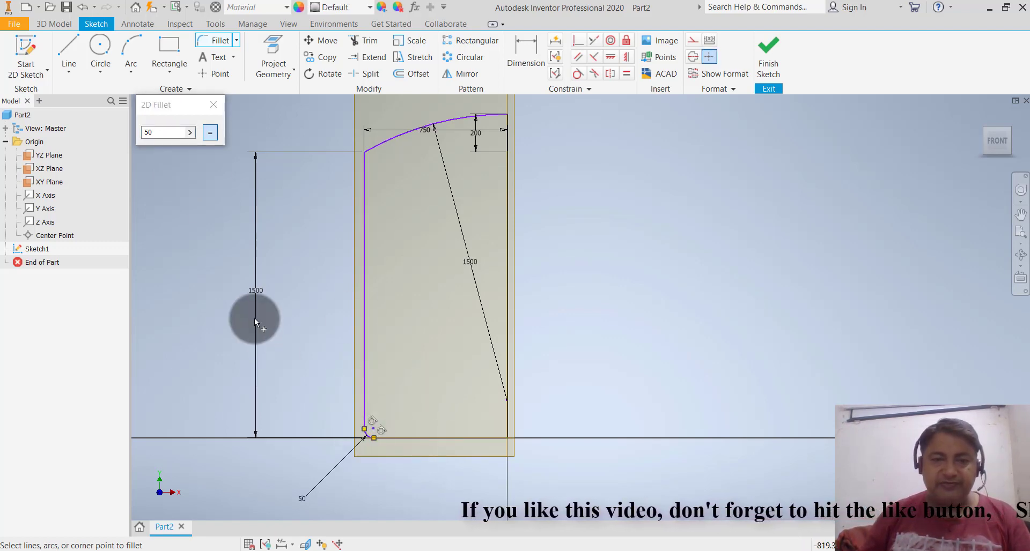
click(213, 106)
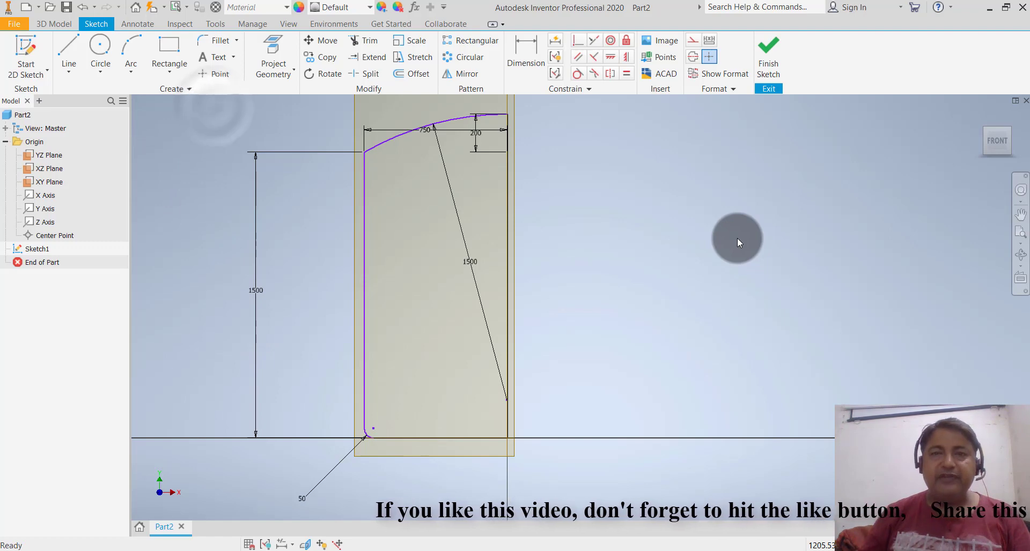
Finish Sketch1 and return to 3D modelling
click(768, 59)
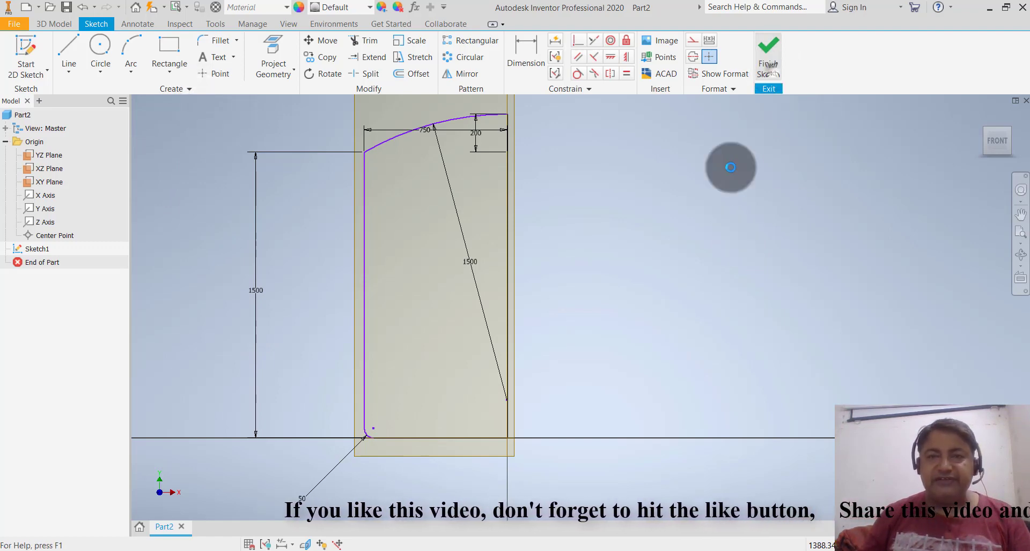
scroll(584, 398, up, 4)
scroll(585, 398, up, 3)
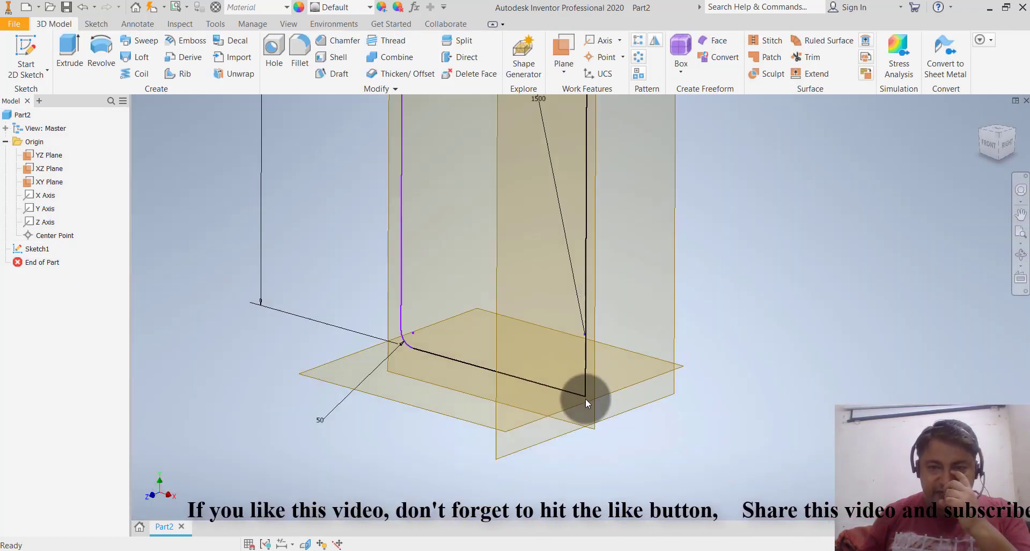
scroll(585, 398, up, 3)
scroll(619, 342, down, 2)
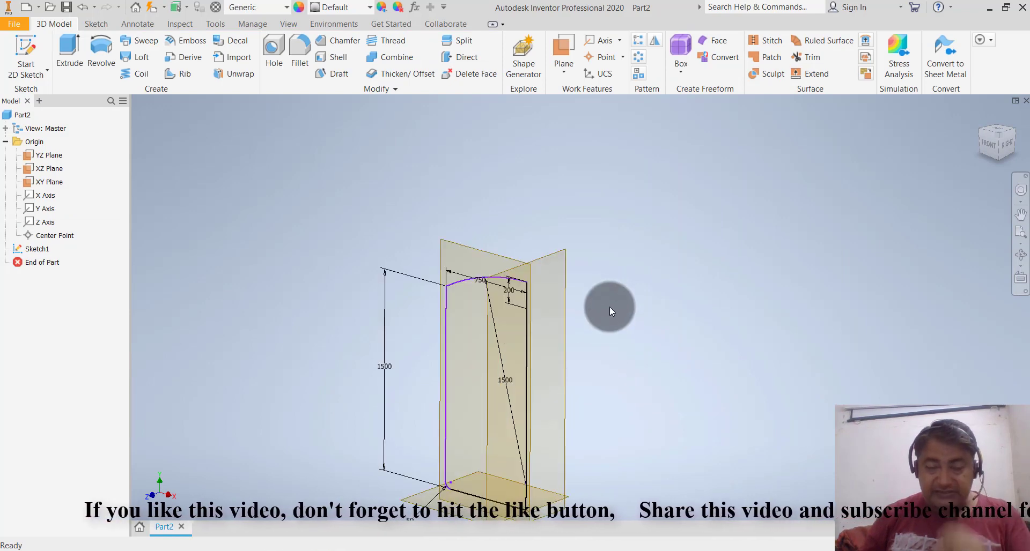
scroll(604, 245, down, 2)
scroll(500, 171, down, 2)
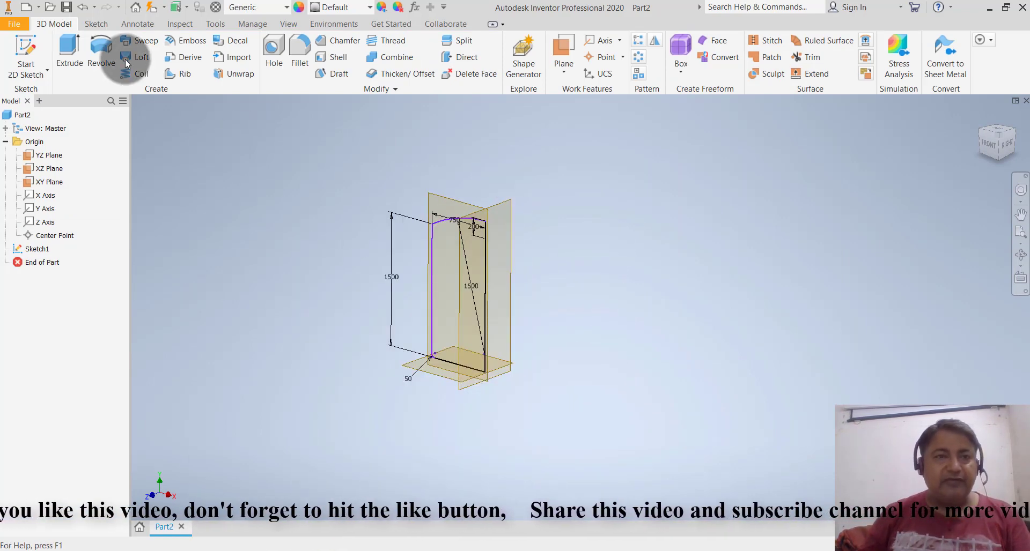
Revolve the profile 360° about the sketch line to create Revolution1, then inspect it
click(98, 51)
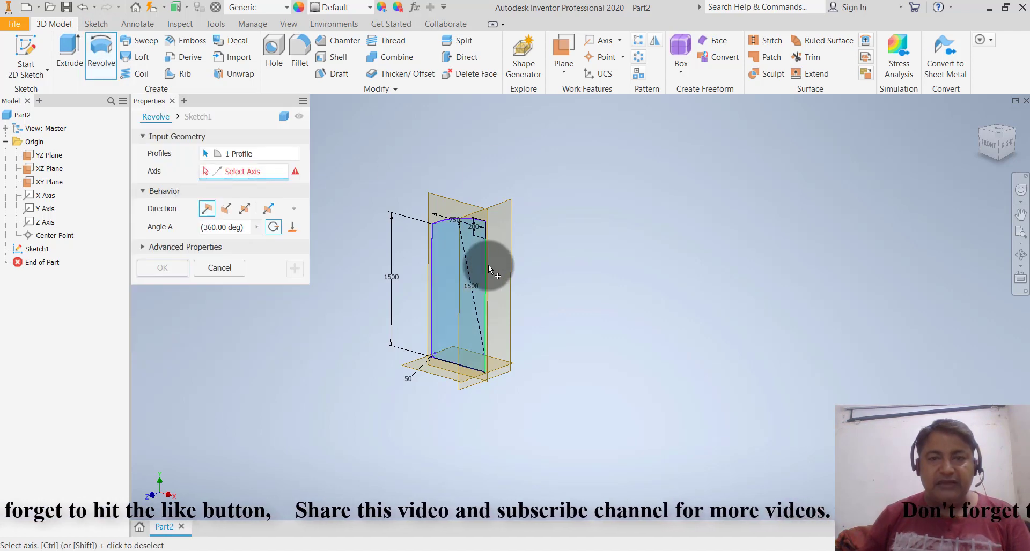
click(488, 265)
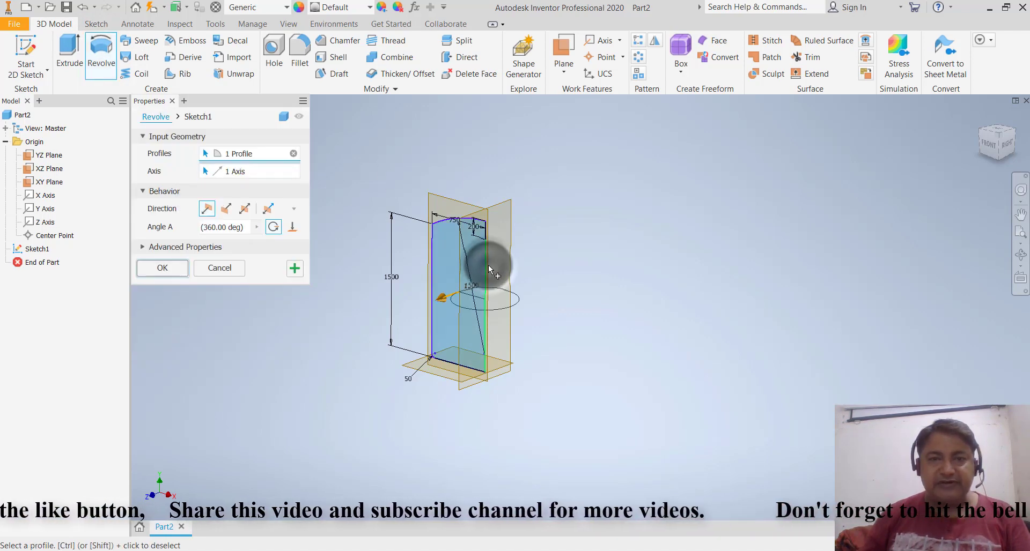
click(163, 270)
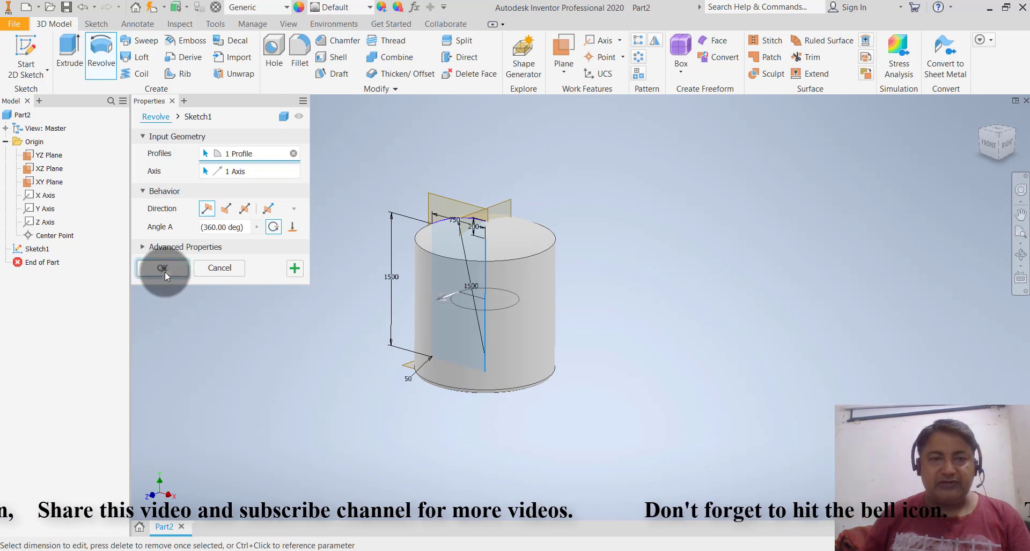
scroll(325, 321, down, 3)
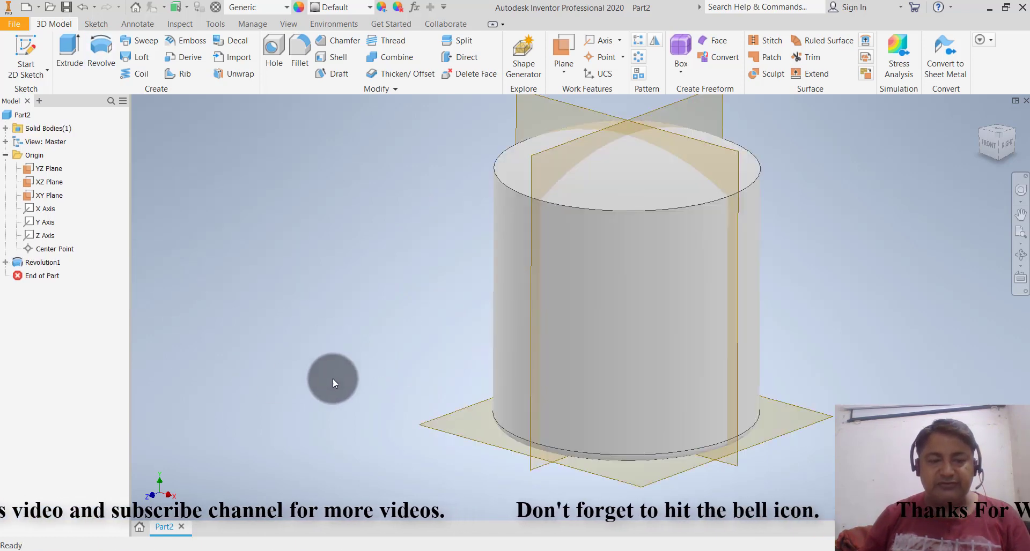
shift+middle_drag(332, 378, 336, 379)
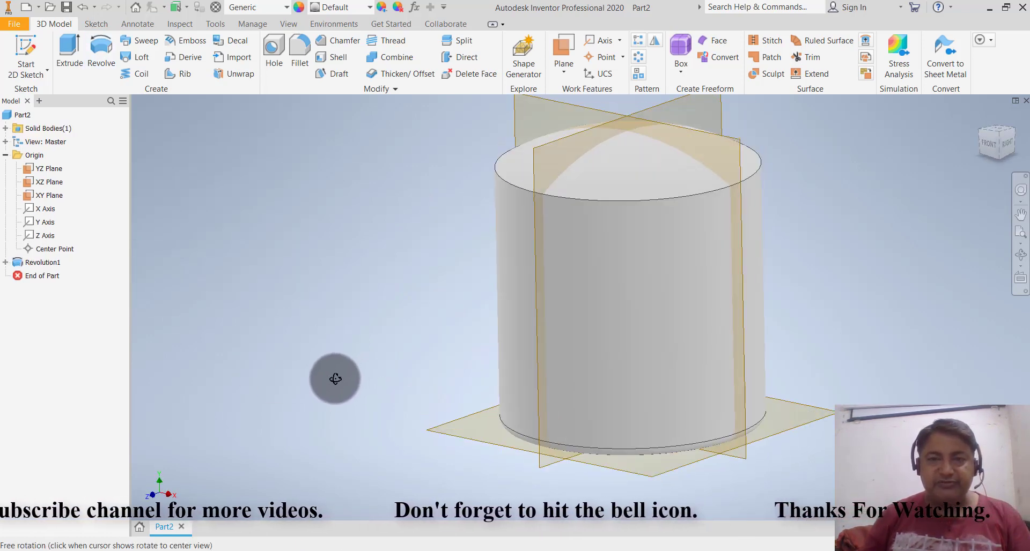
scroll(317, 393, up, 3)
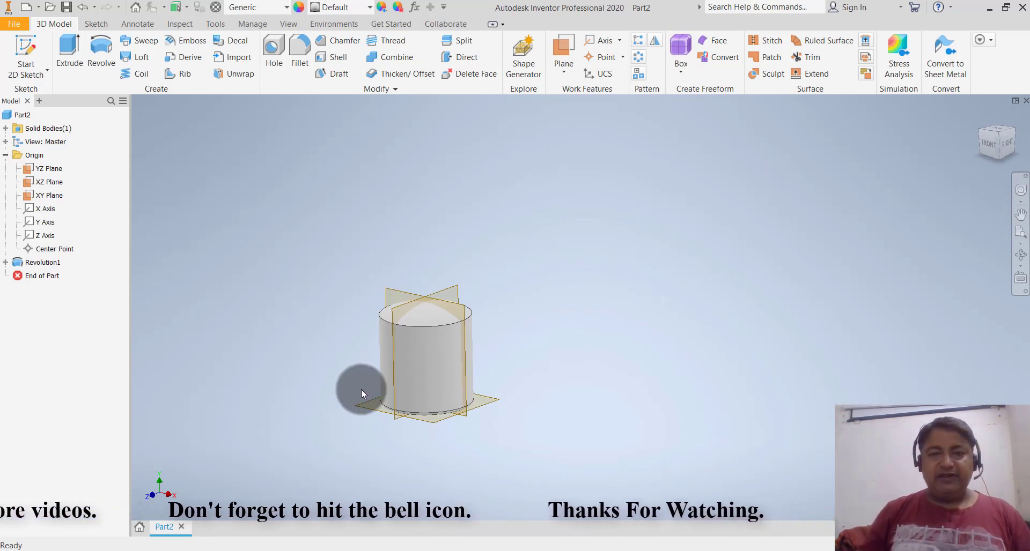
scroll(362, 394, down, 5)
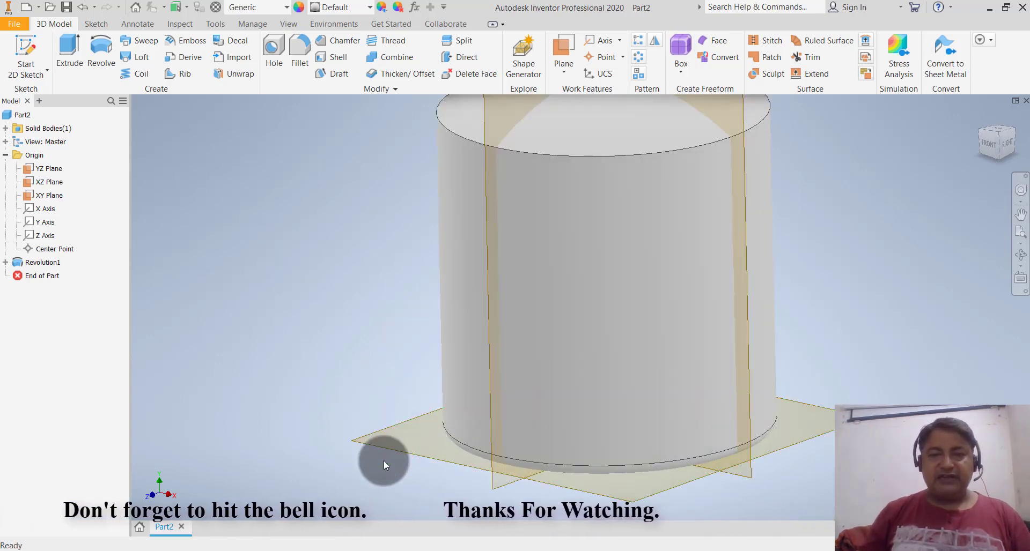
scroll(384, 461, up, 5)
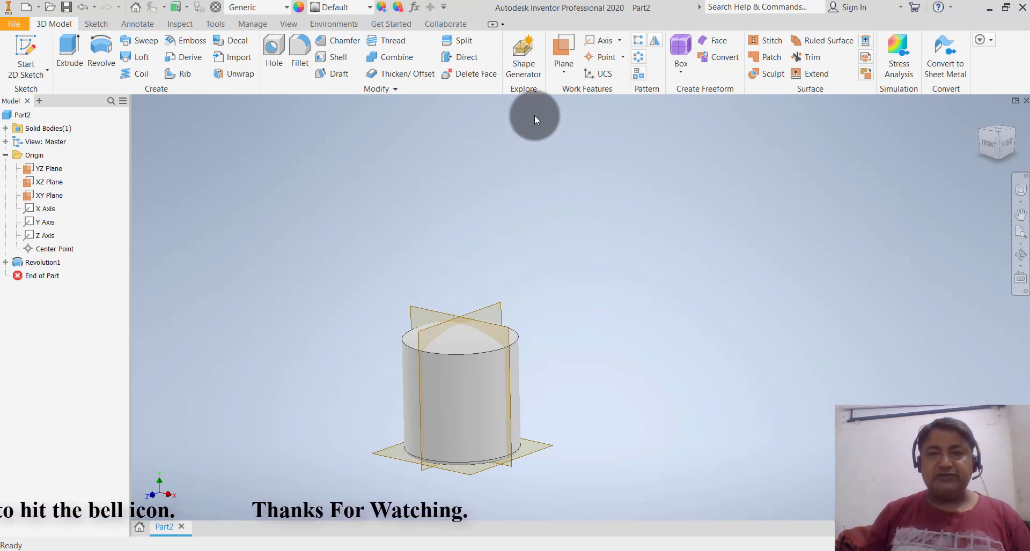
Create Work Plane1 offset 1710 mm upward from the XZ Plane
click(564, 59)
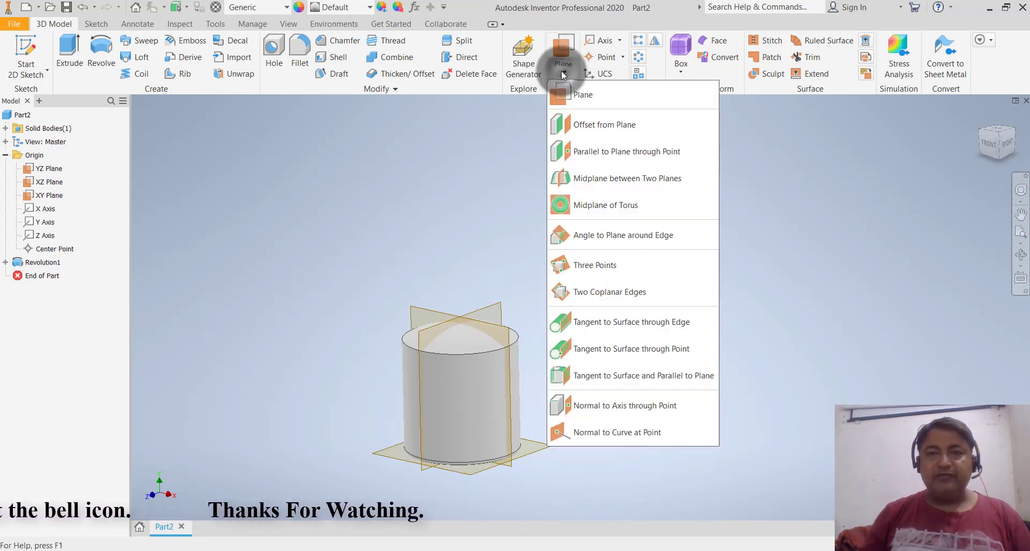
click(604, 127)
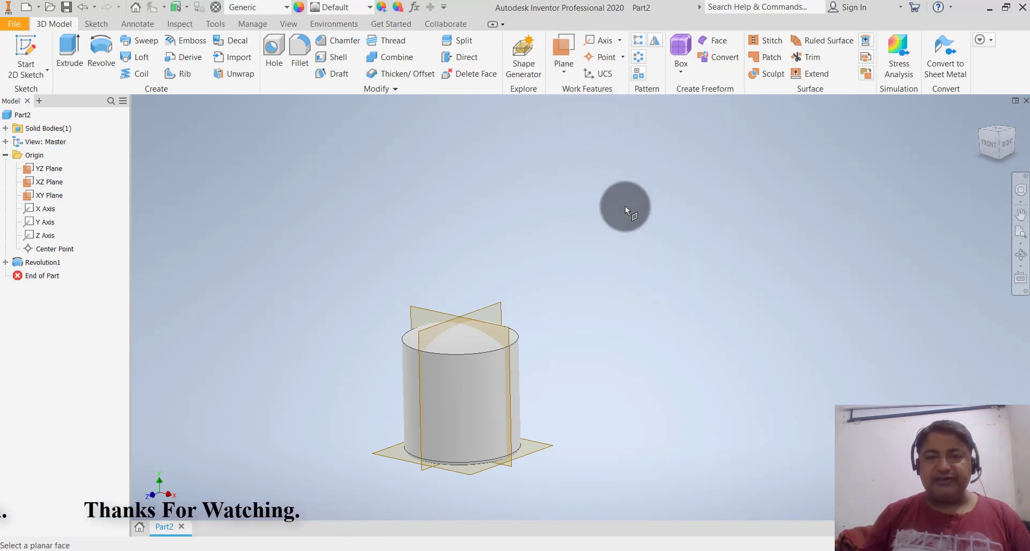
click(549, 441)
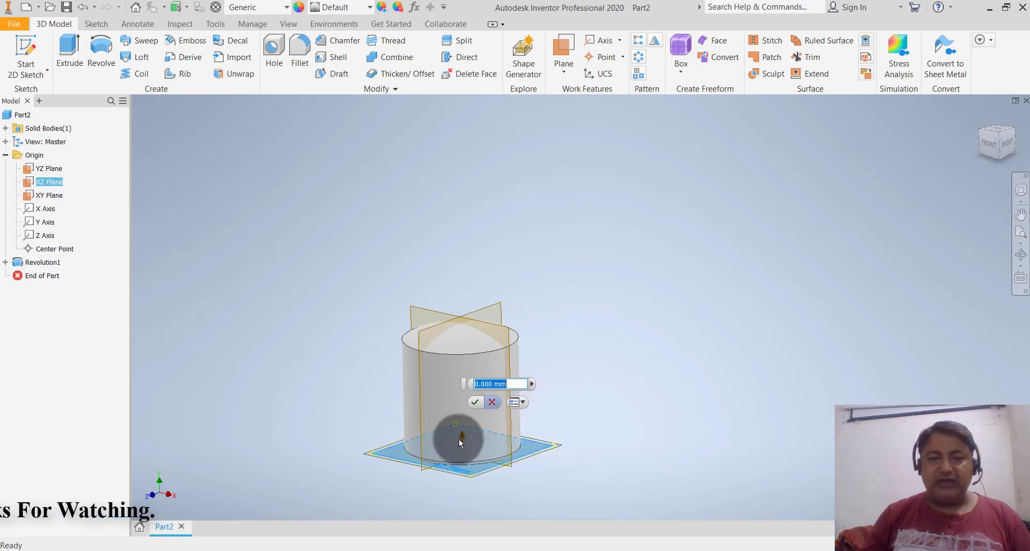
drag(459, 441, 497, 230)
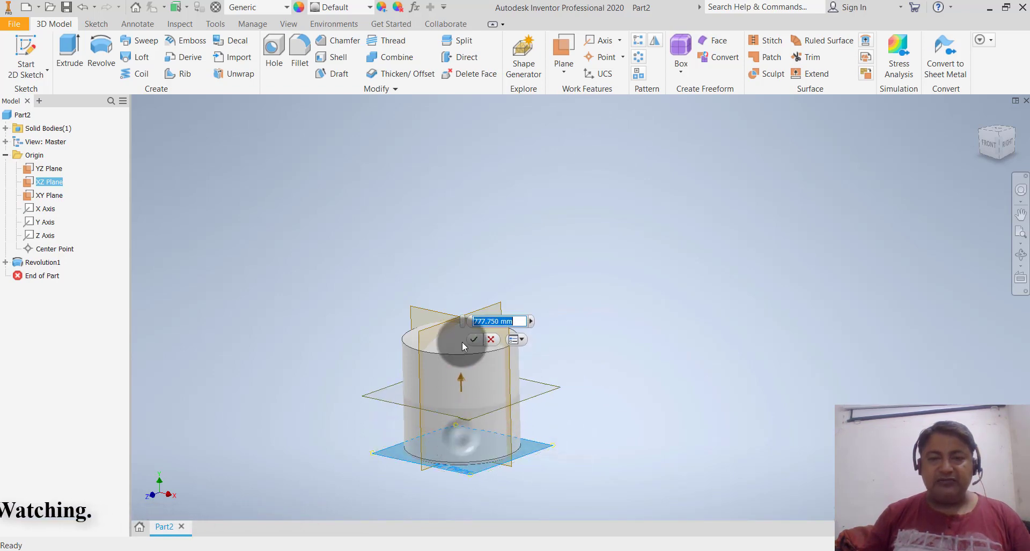
text(1710)
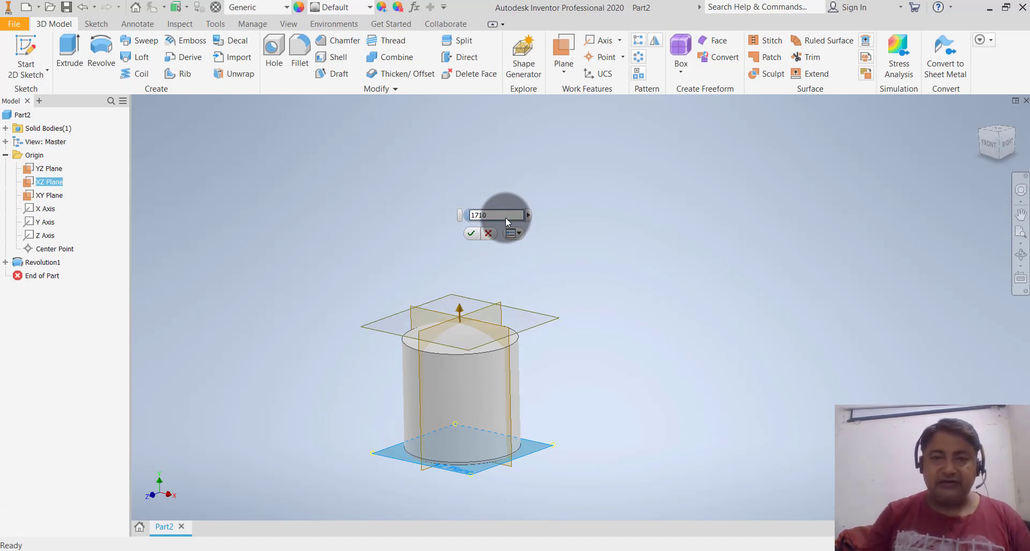
key(Return)
click(506, 217)
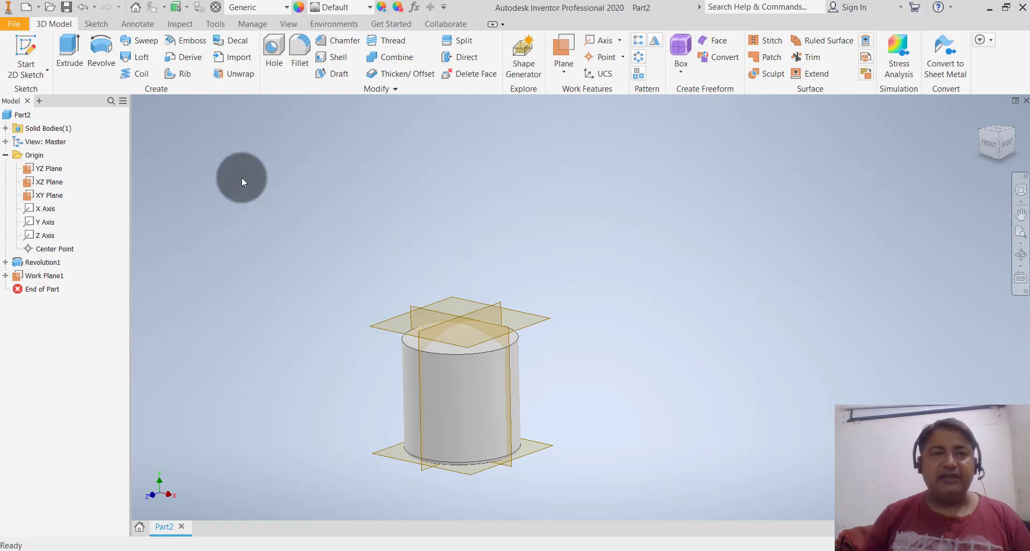
Start a sketch on Work Plane1 and draw a horizontal centre rectangle at the origin
click(37, 72)
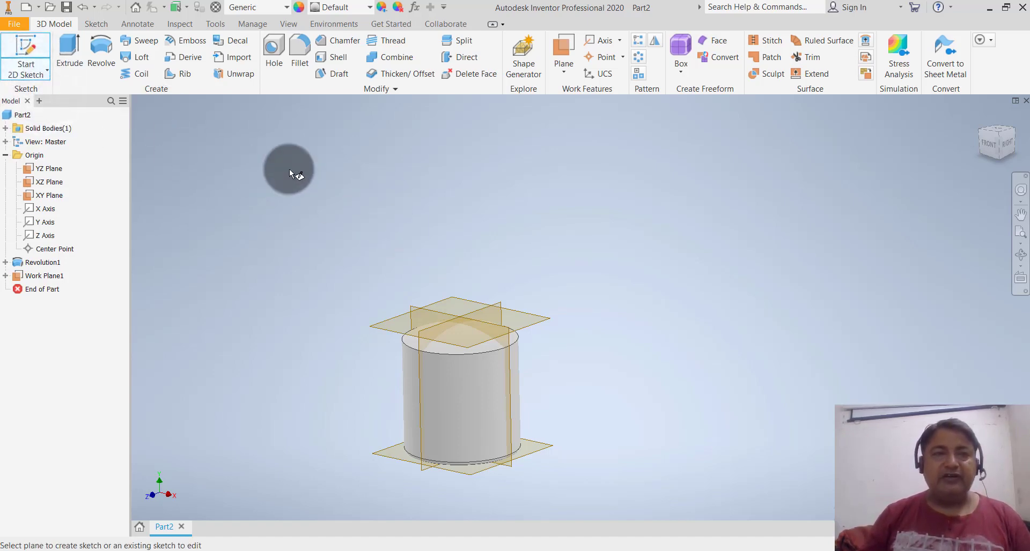
click(542, 313)
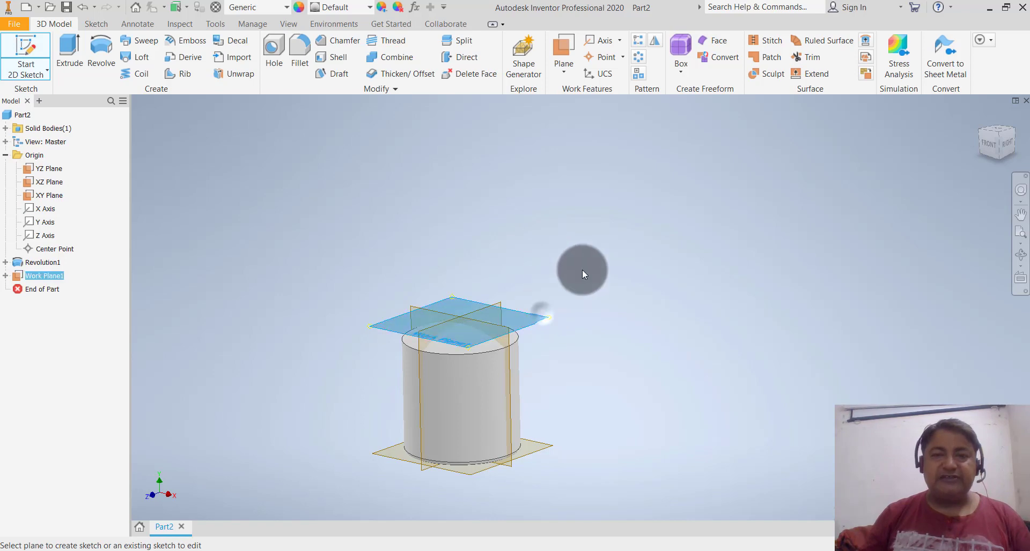
scroll(653, 298, up, 3)
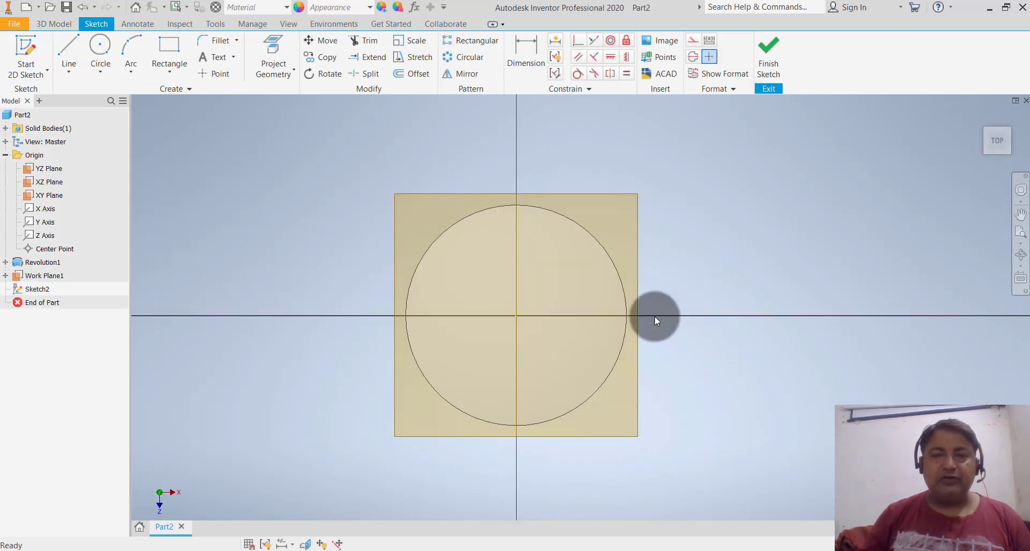
click(158, 77)
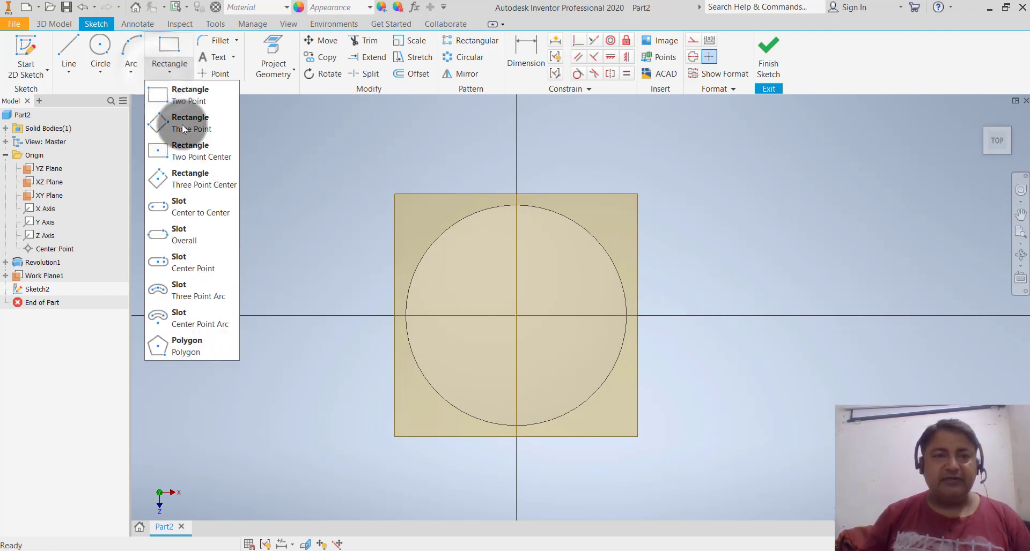
click(206, 181)
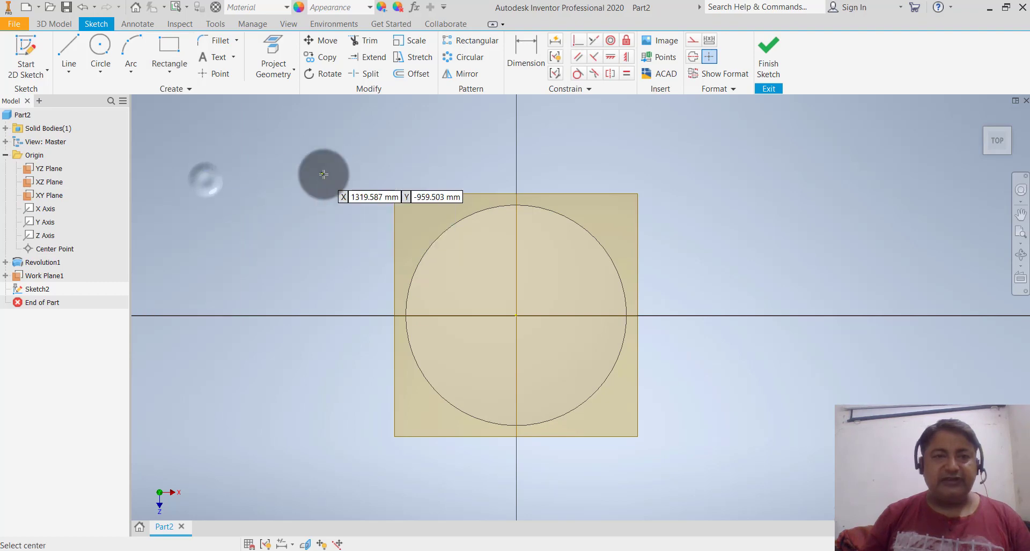
click(515, 319)
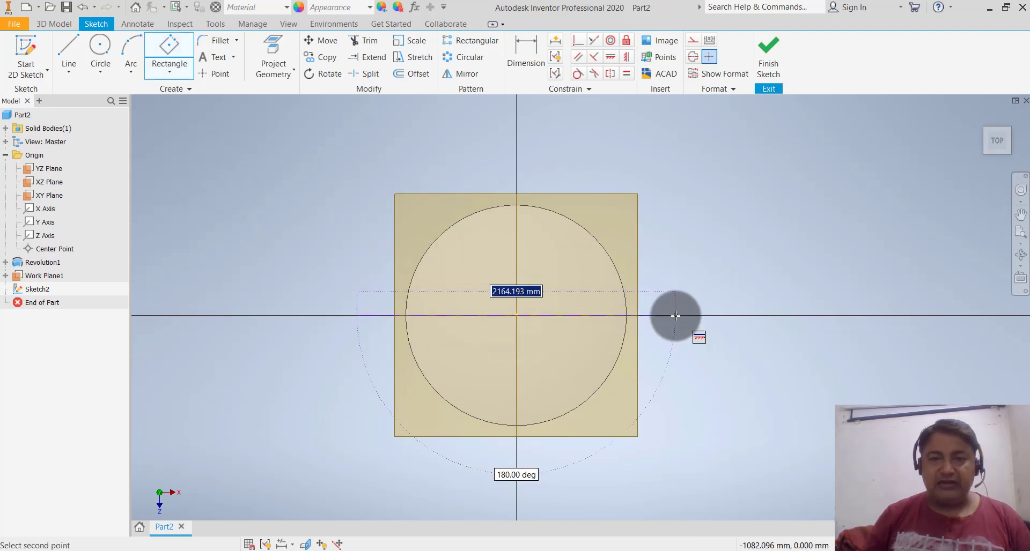
click(674, 316)
click(675, 279)
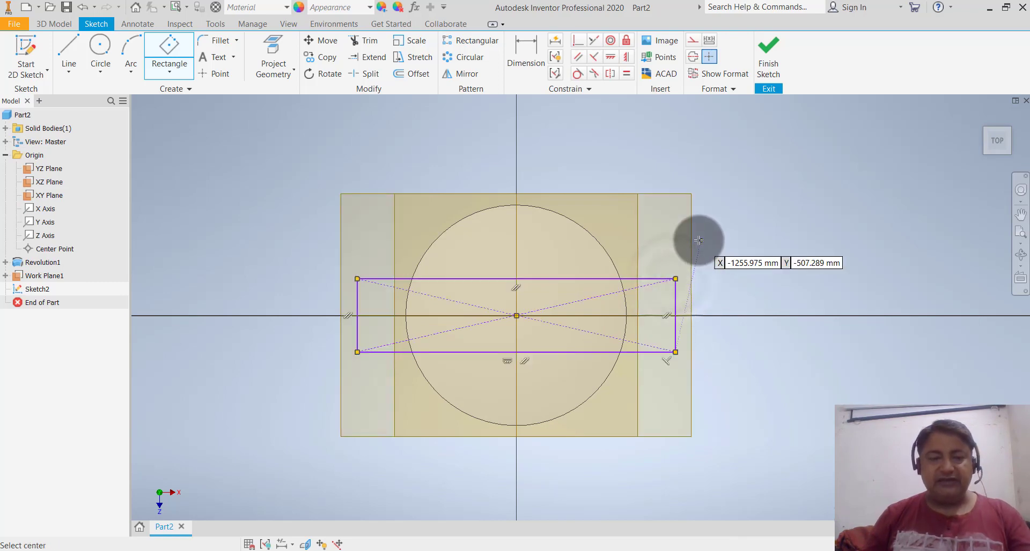
key(Escape)
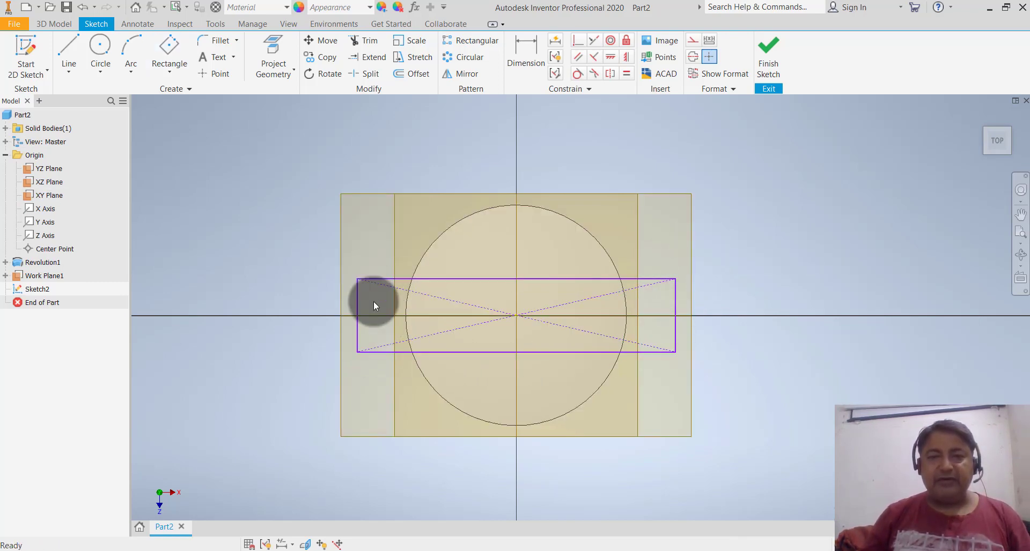
Dimension the rectangle's height to 250 mm and widen it past the circle
click(537, 49)
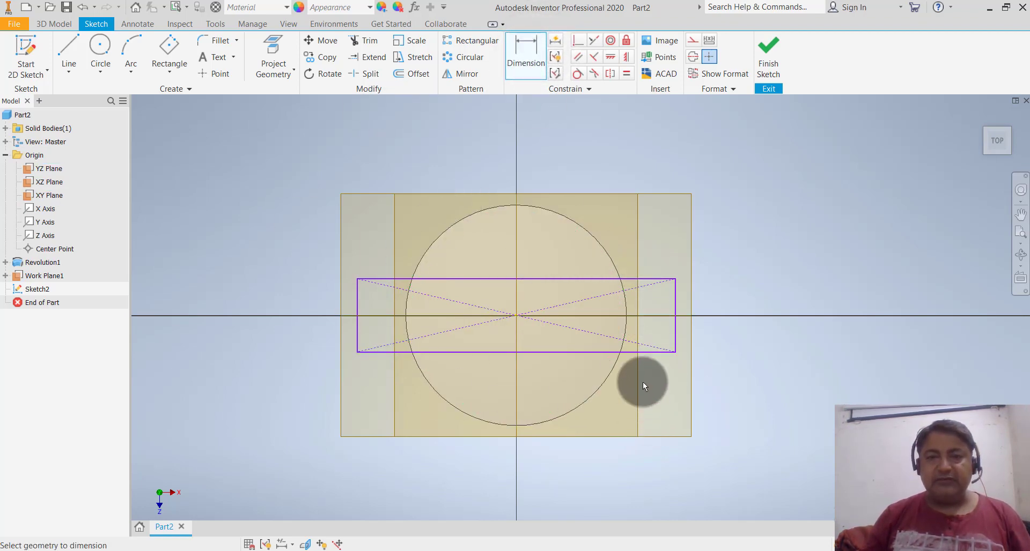
click(675, 301)
click(731, 307)
text(2)
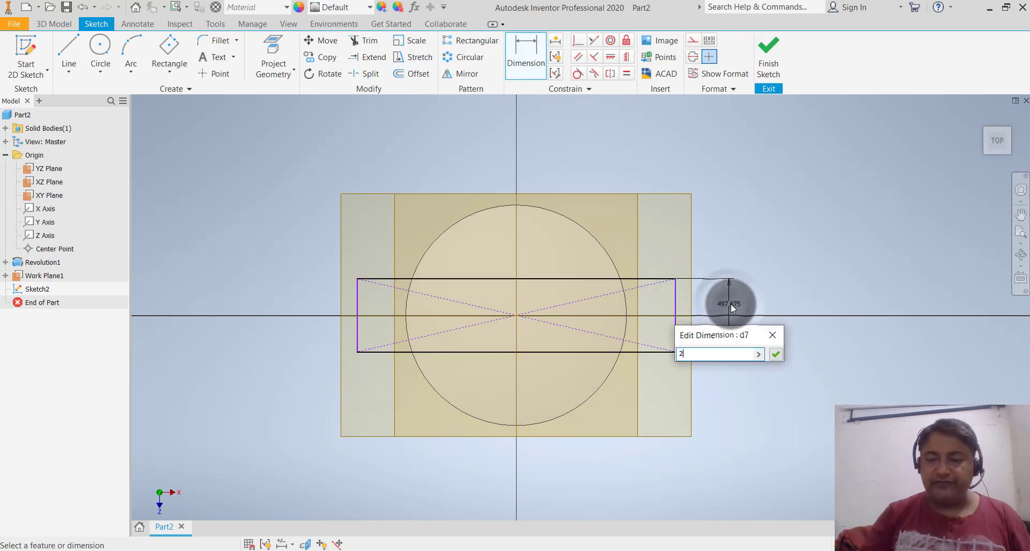
text(50)
key(Return)
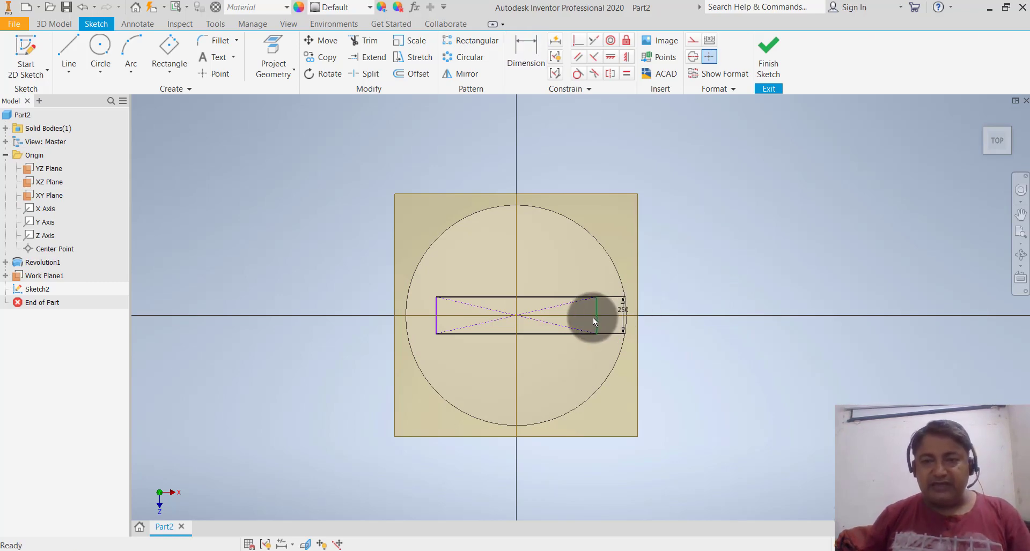
drag(597, 315, 676, 315)
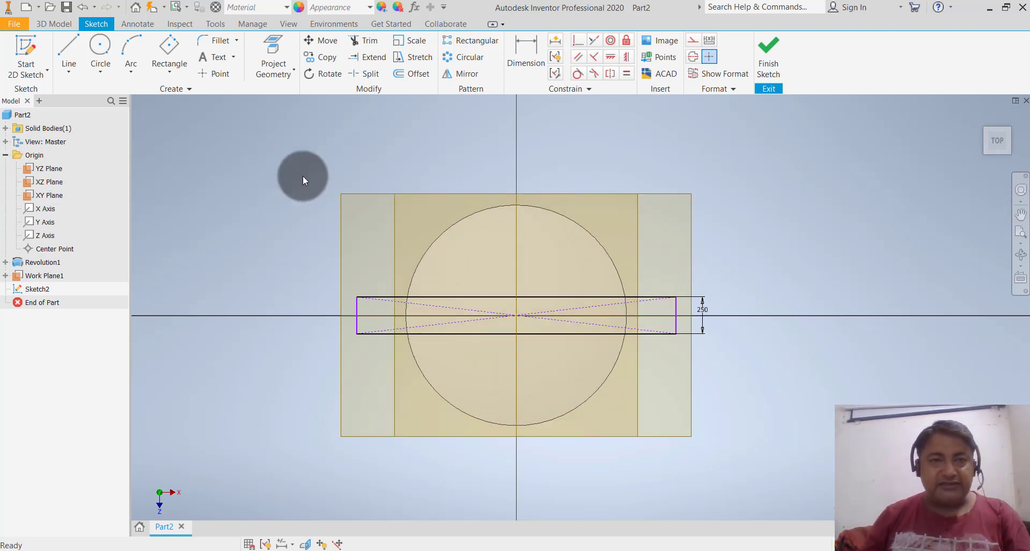
Draw a vertical centre rectangle at the origin and dimension its width to 250 mm
click(166, 75)
click(187, 180)
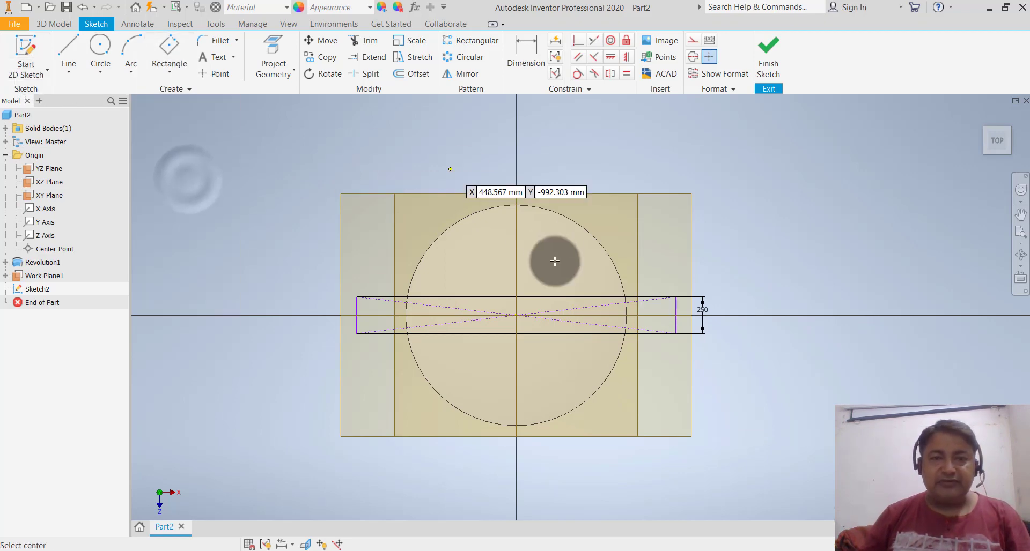
click(515, 316)
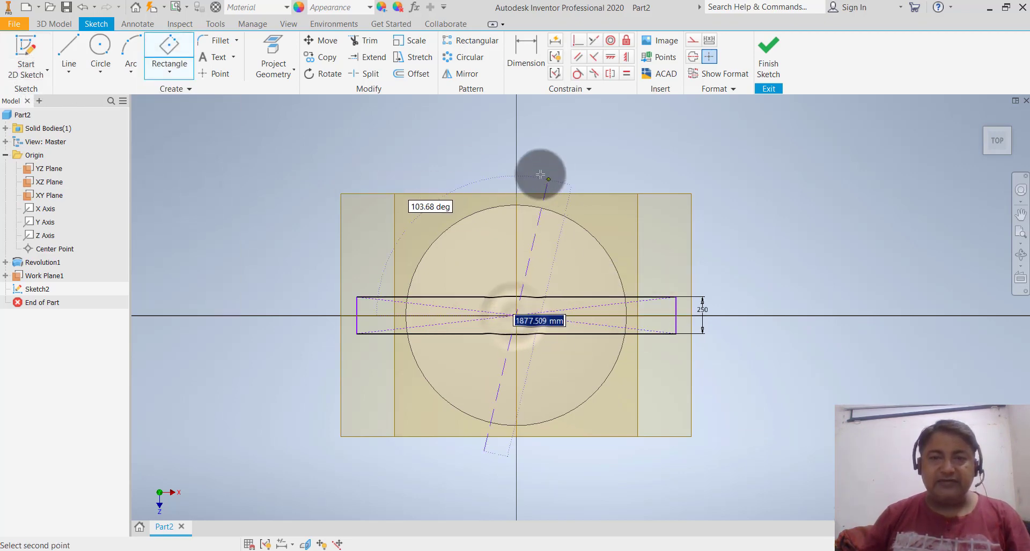
click(516, 162)
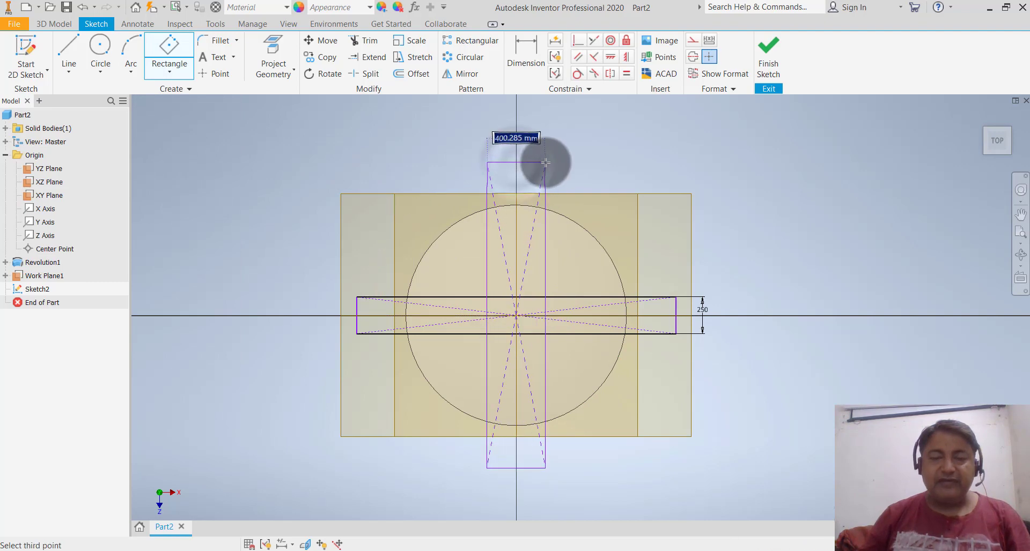
click(547, 160)
key(Escape)
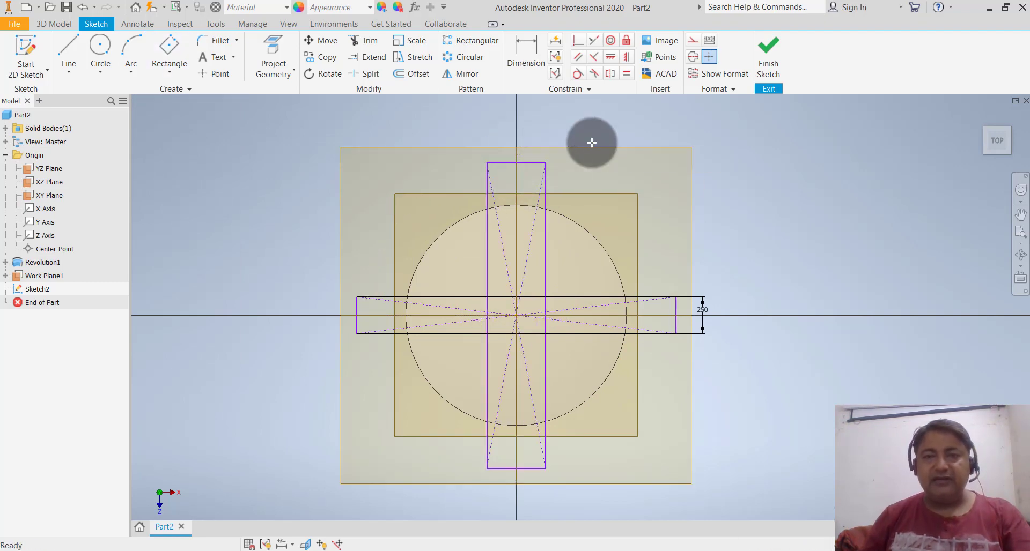
click(520, 161)
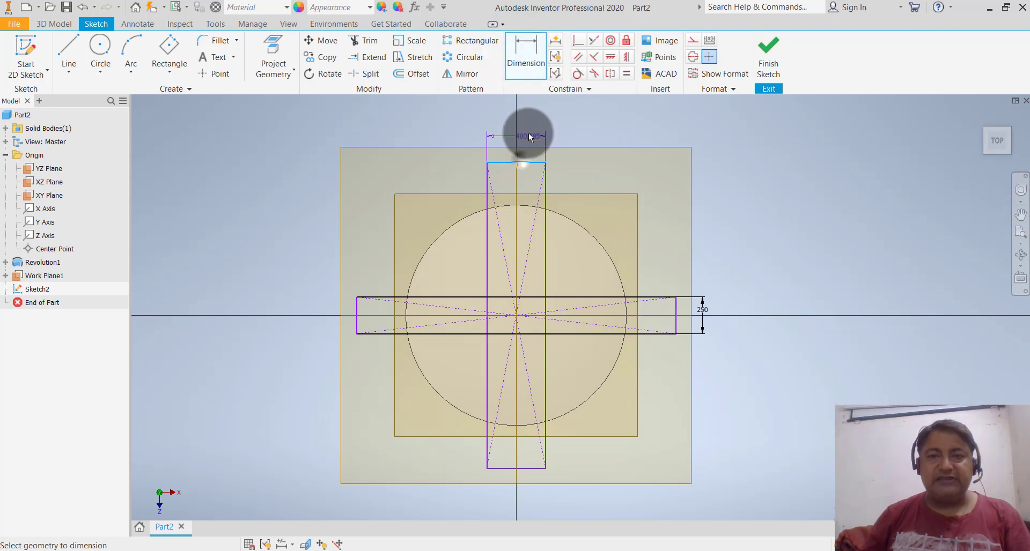
click(527, 132)
text(250)
key(Return)
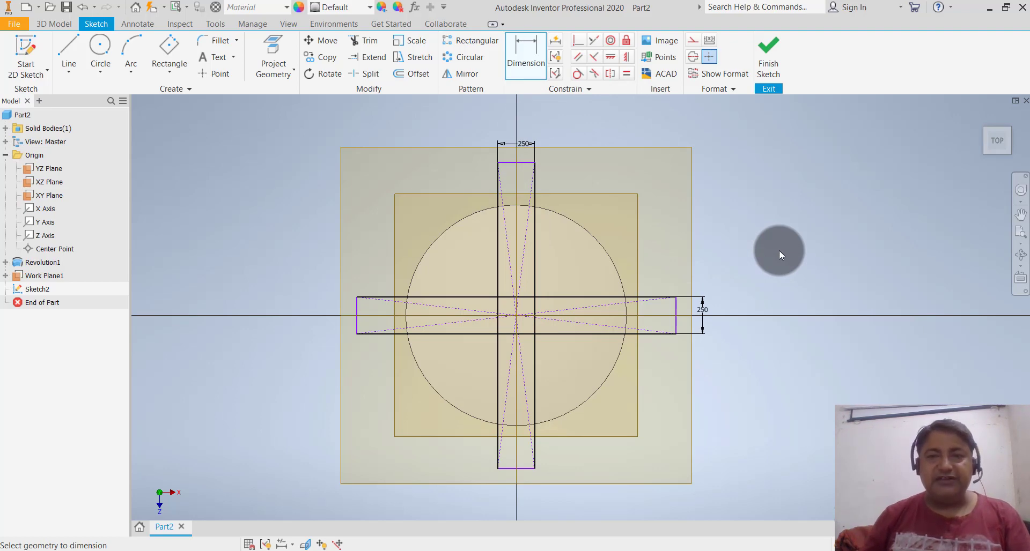
Draw a third three-point centre rectangle at the sketch origin
click(167, 73)
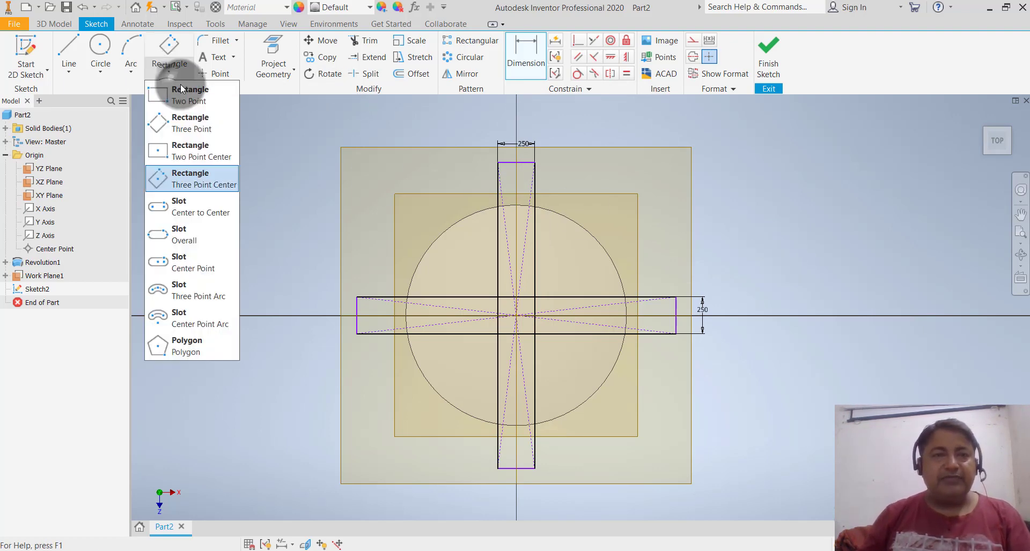
click(199, 183)
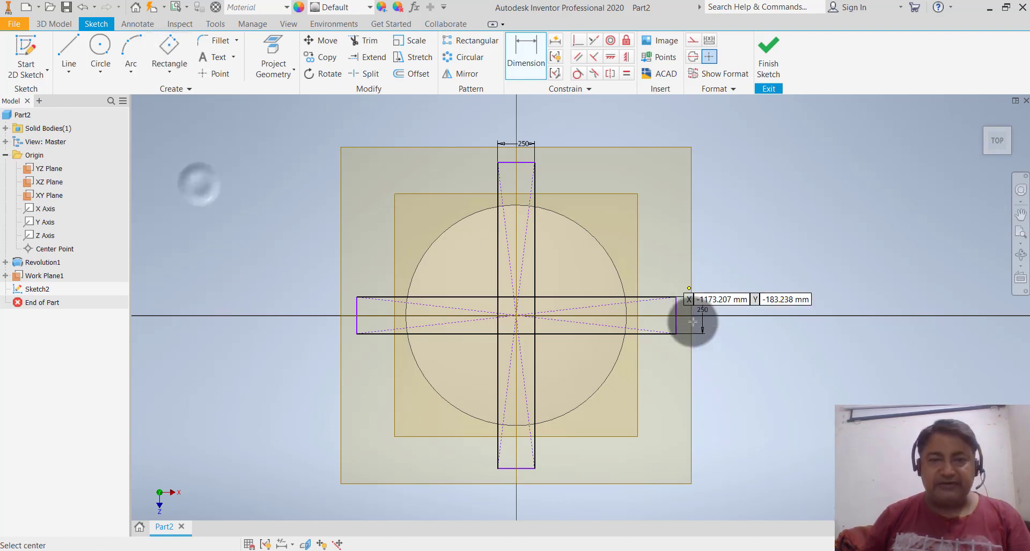
click(516, 315)
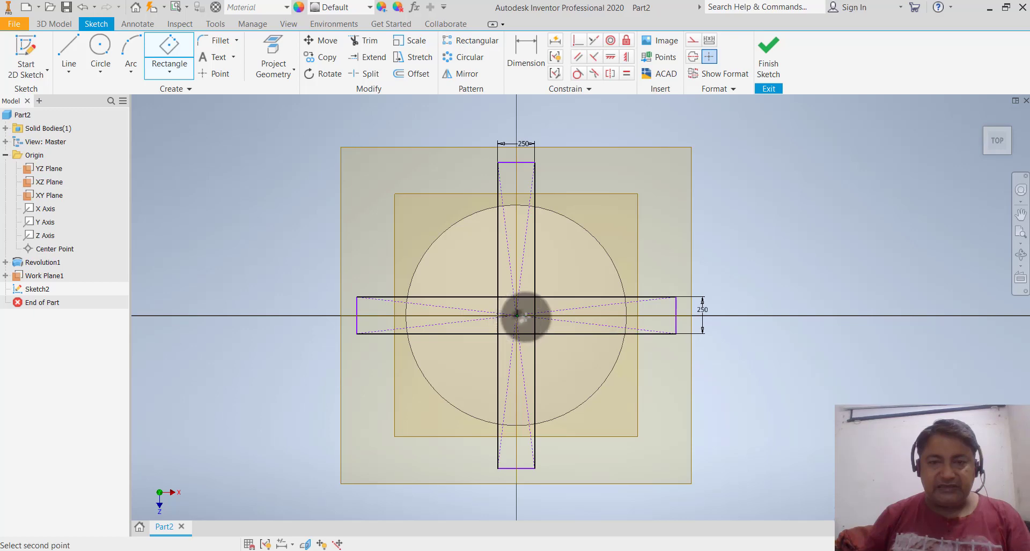
click(581, 316)
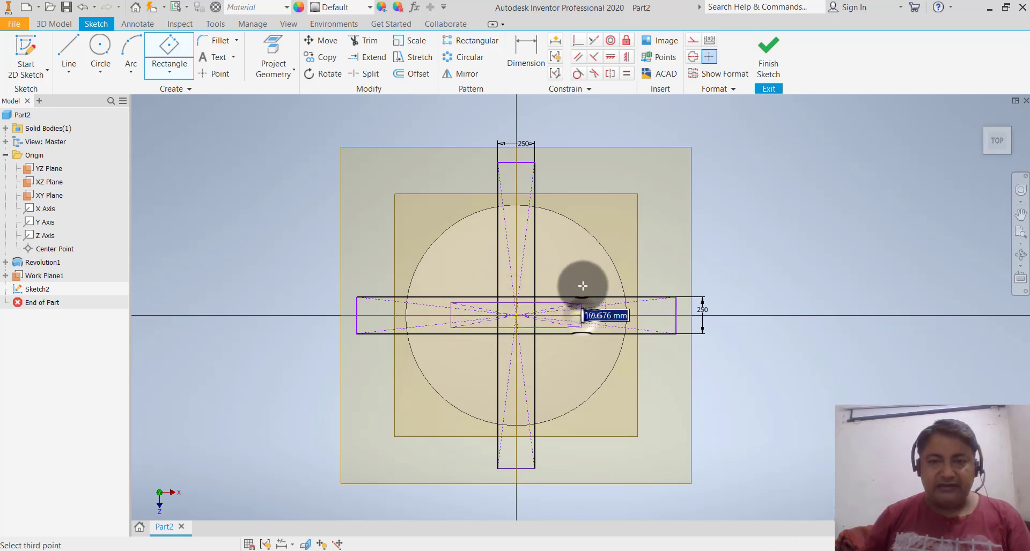
click(631, 233)
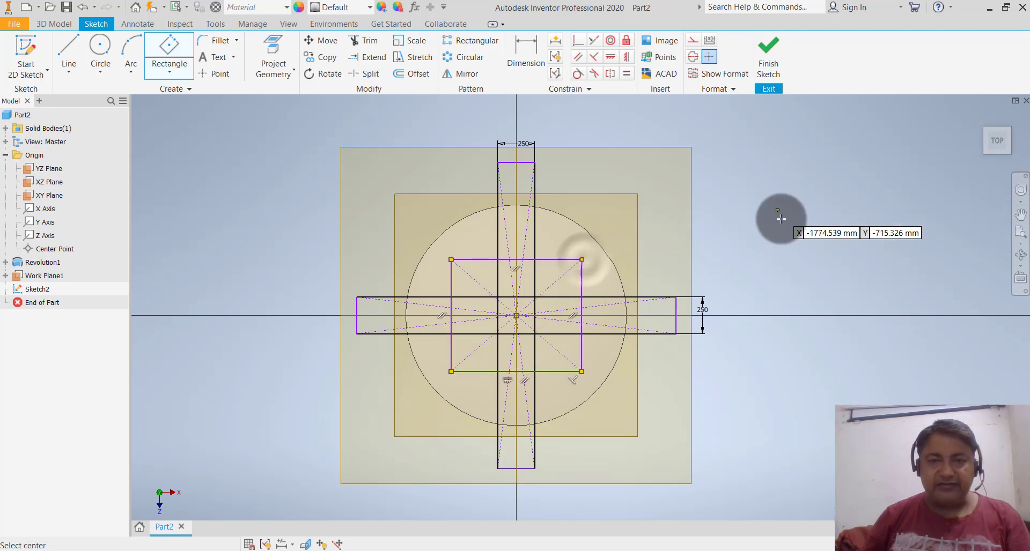
key(Escape)
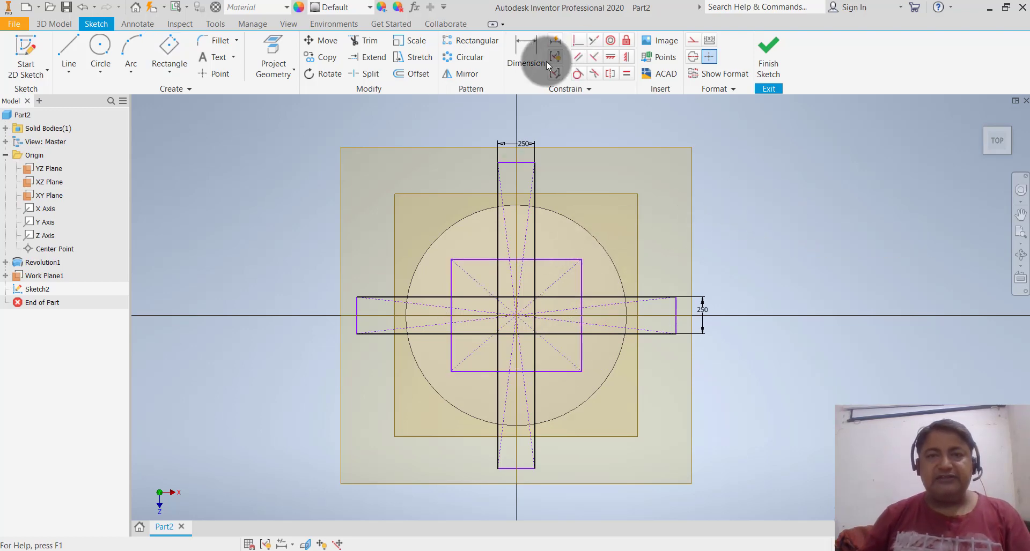
Dimension the new rectangle to 600 mm wide by 600 mm tall
click(553, 259)
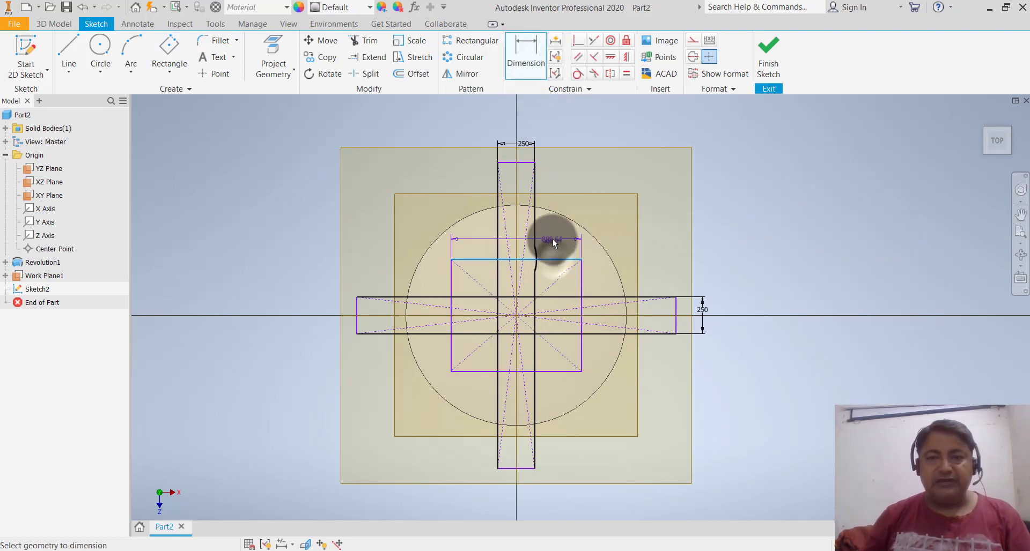
click(552, 239)
text(600)
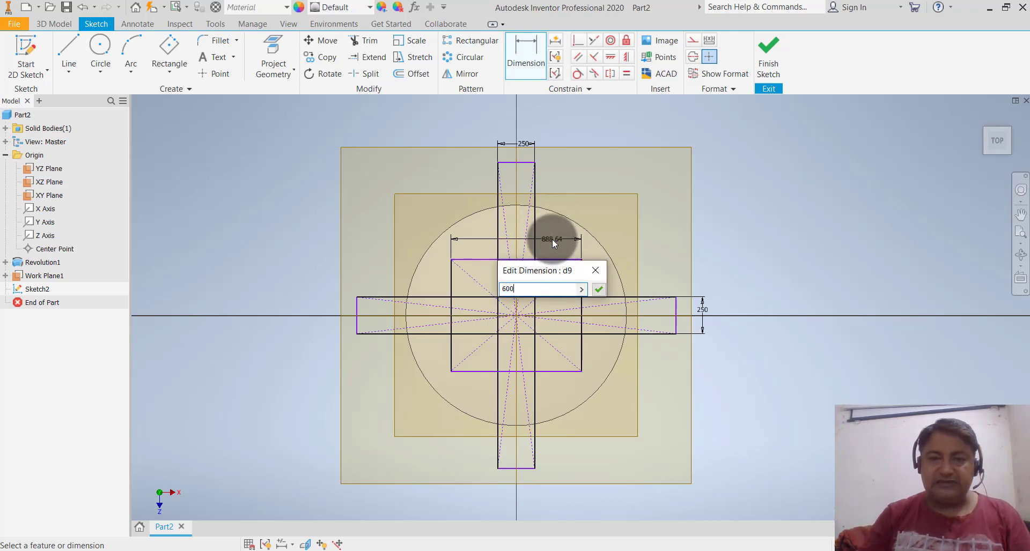
key(Return)
click(560, 286)
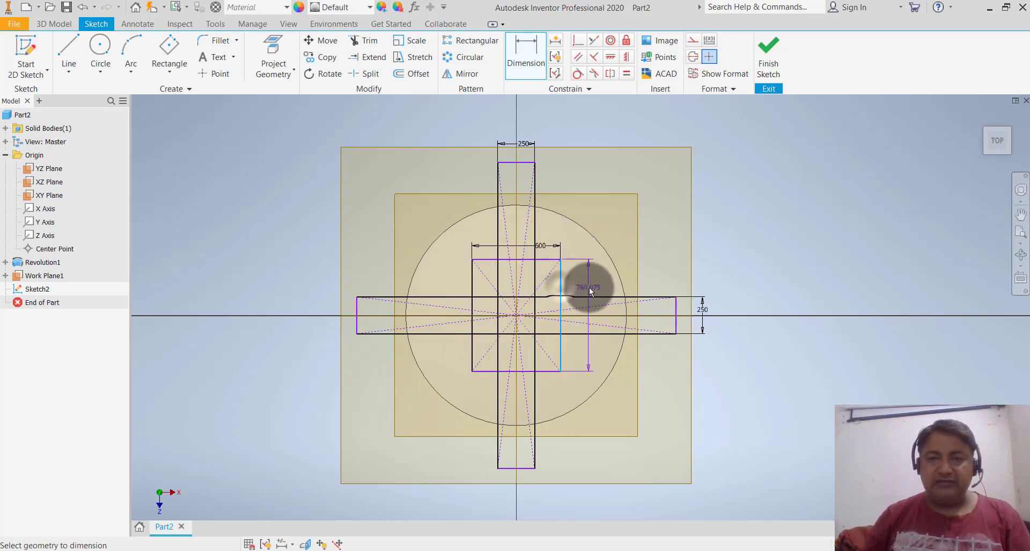
click(588, 288)
text(600)
key(Return)
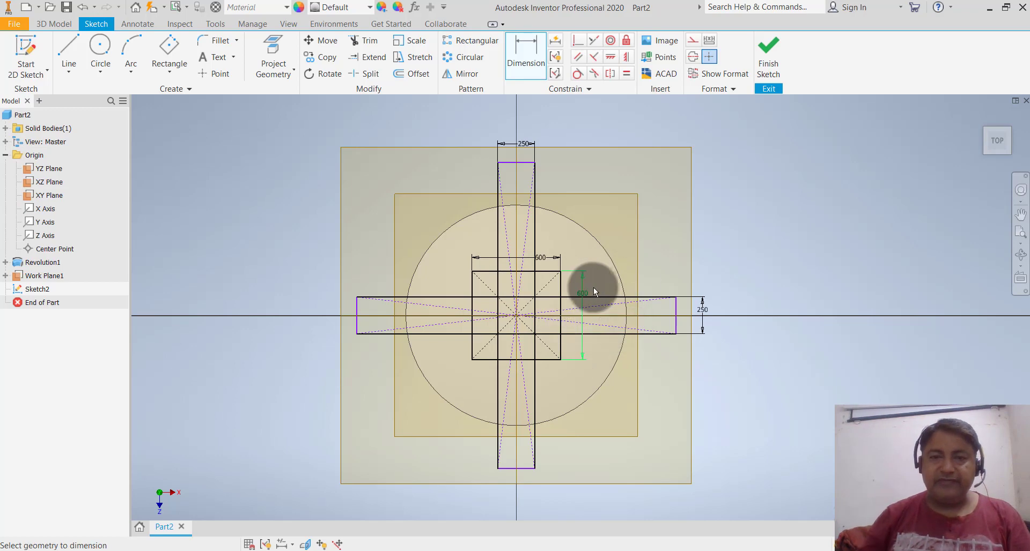
key(Escape)
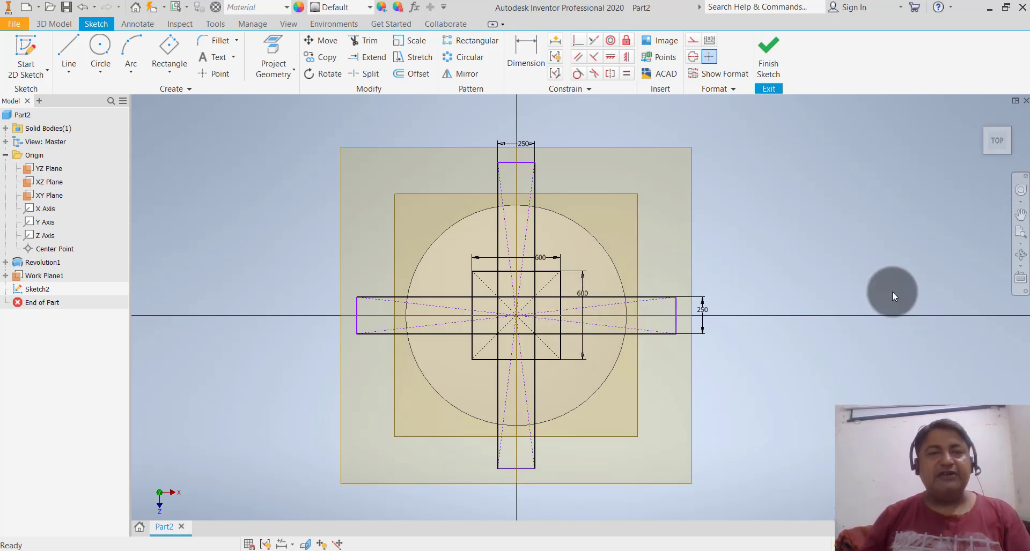
Rotate the four edges of the 600 square 45° about the sketch origin into a diamond
click(306, 73)
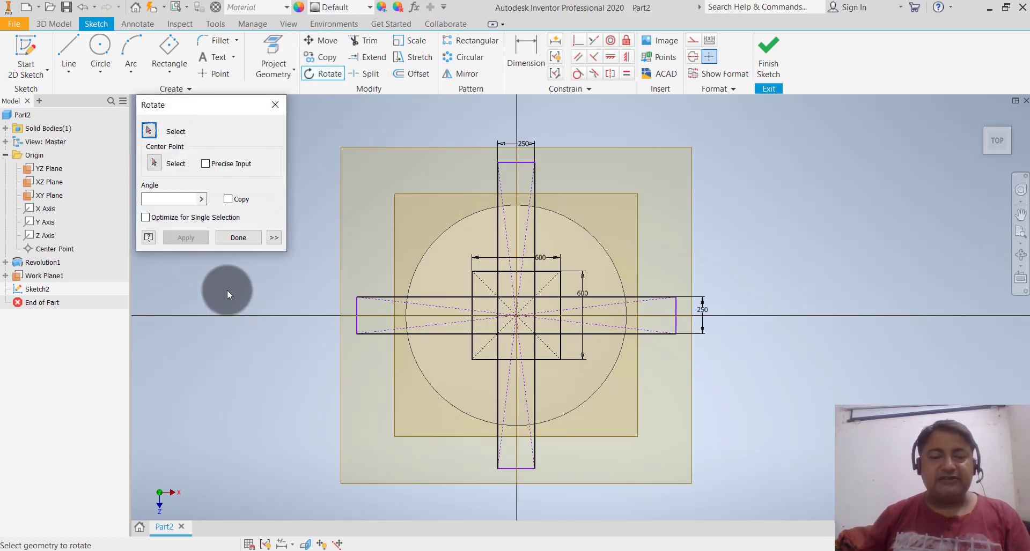
click(150, 132)
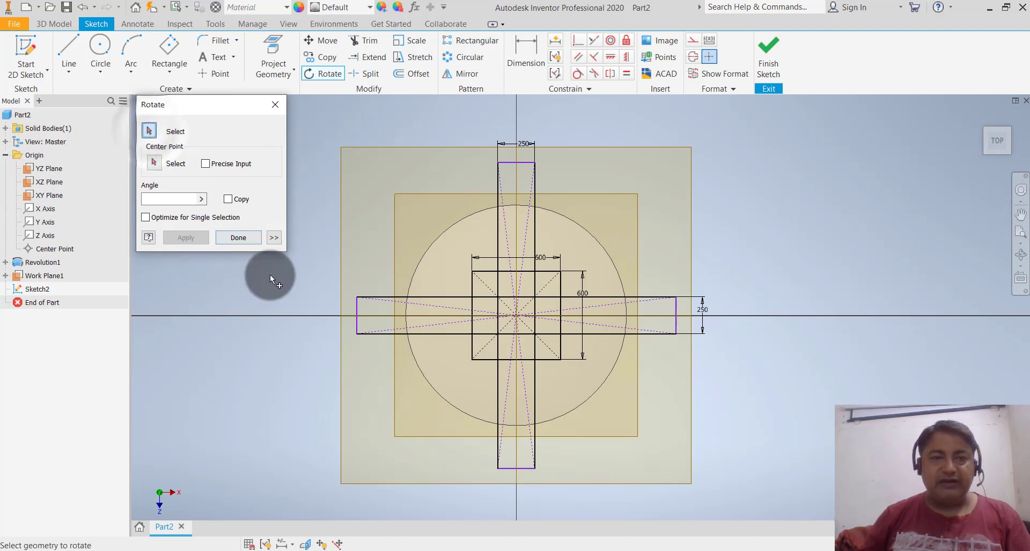
click(552, 272)
click(472, 295)
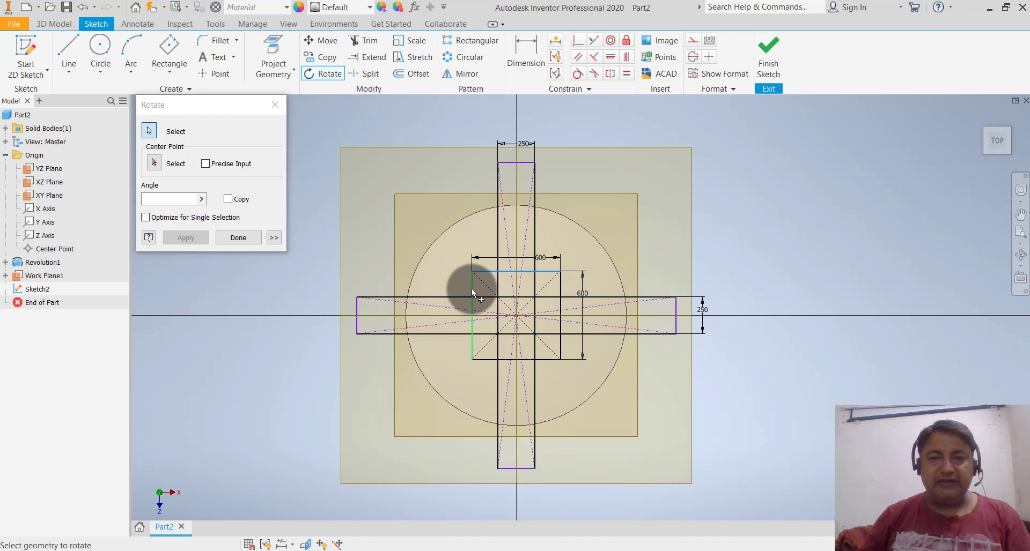
click(484, 360)
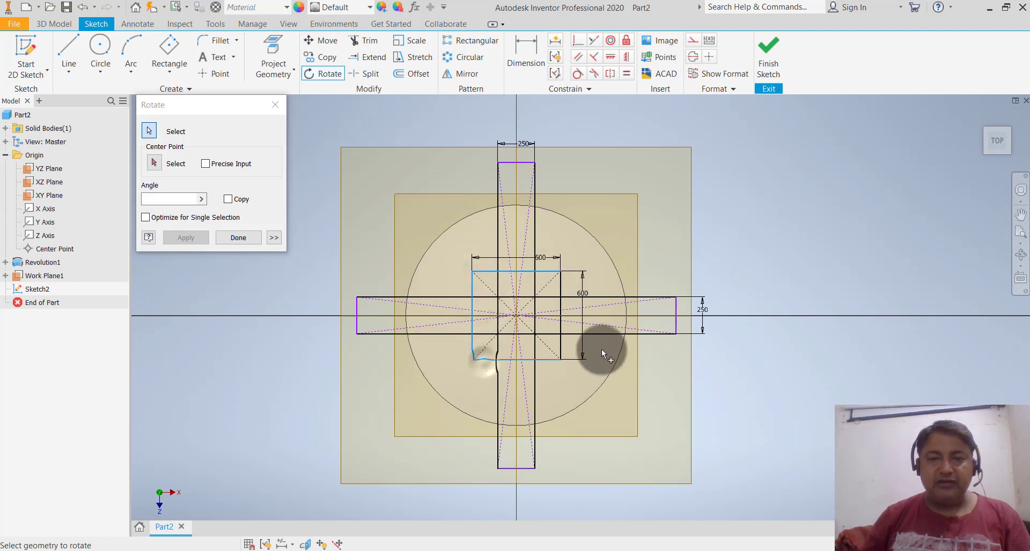
click(563, 341)
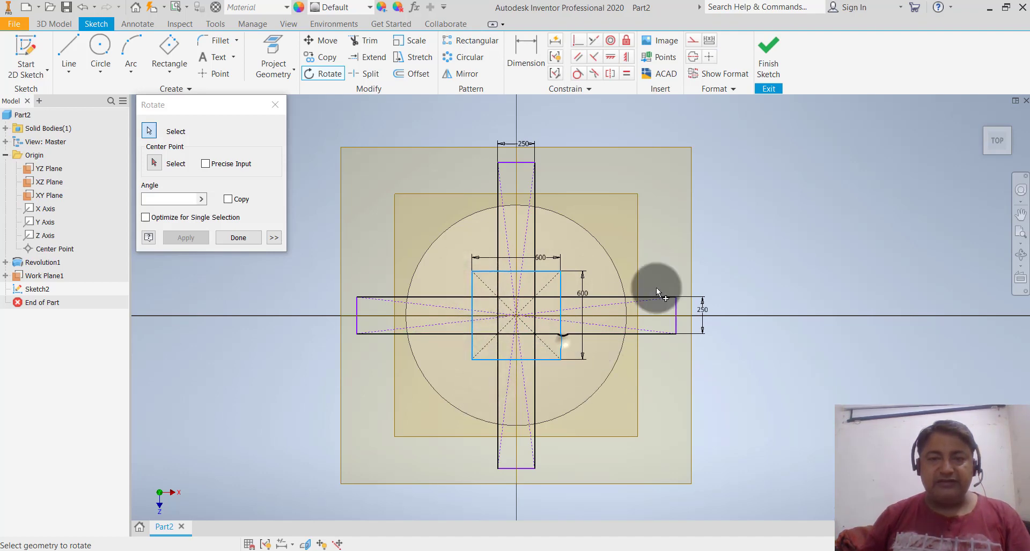
click(155, 163)
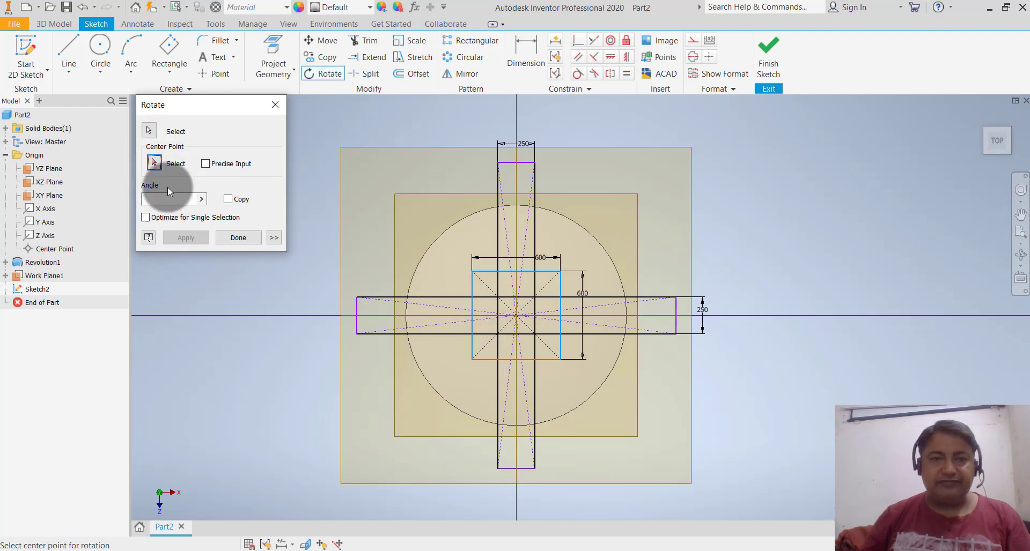
click(516, 317)
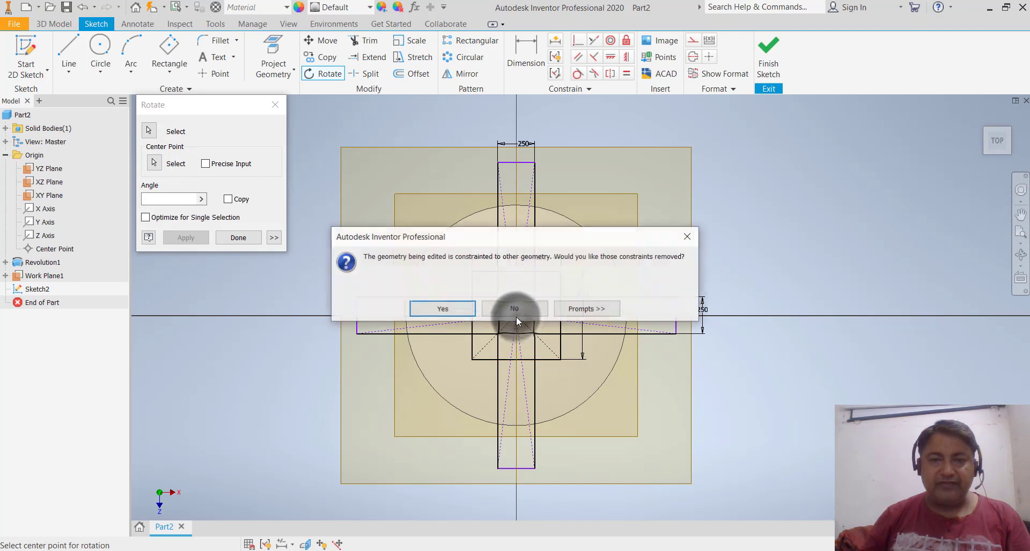
click(449, 310)
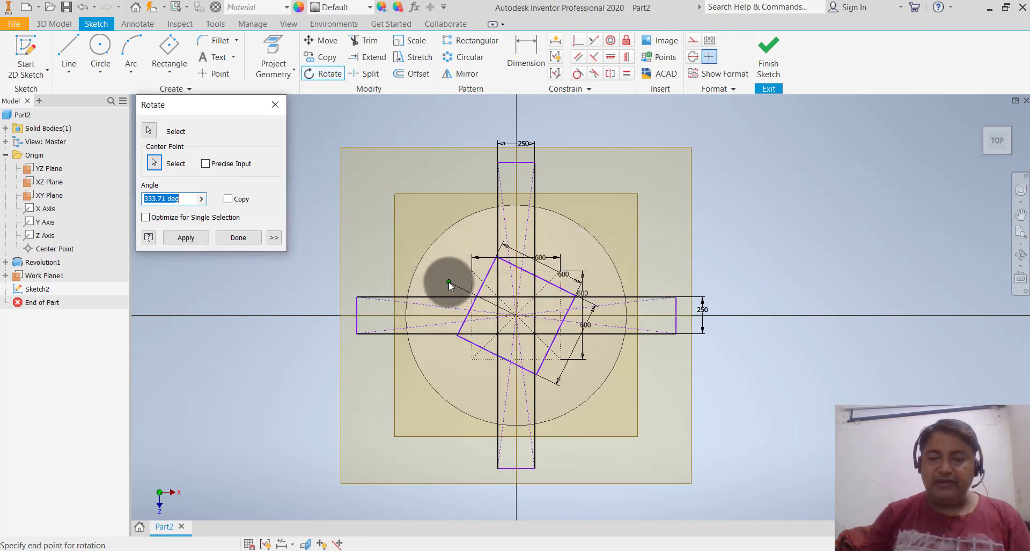
text(45)
key(Return)
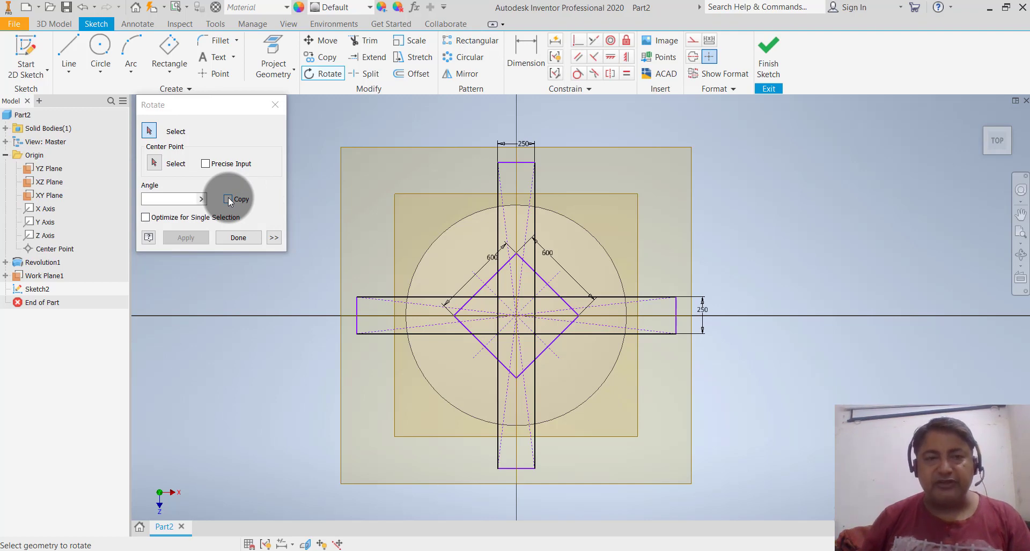
Draw a center-point circle on the sketch origin enclosing the cross and diamond
click(239, 238)
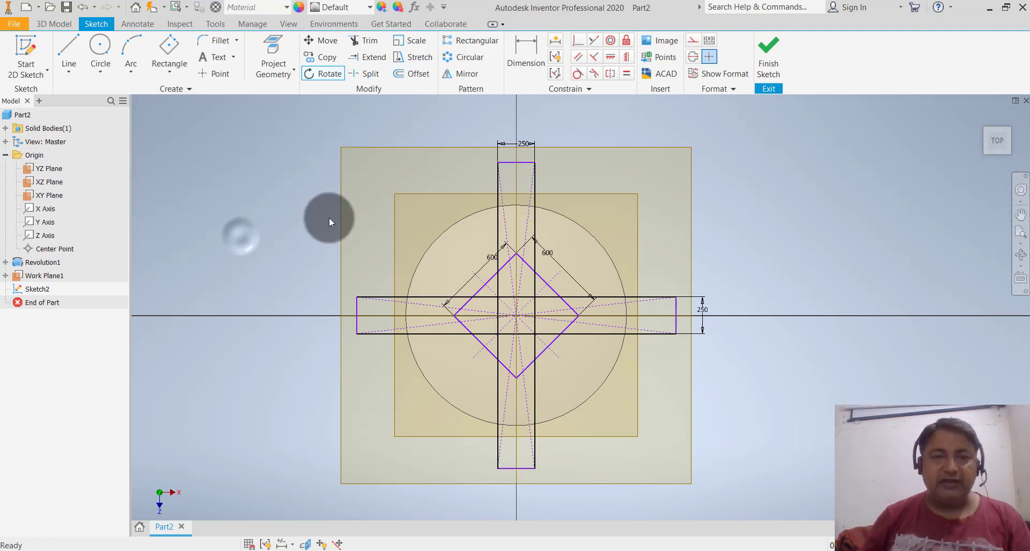
click(109, 70)
click(121, 91)
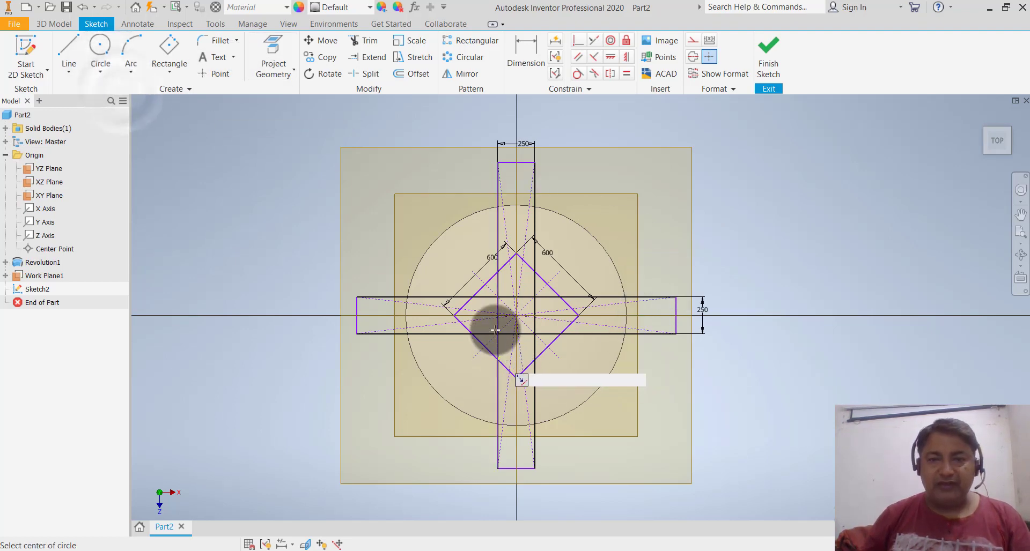
click(516, 316)
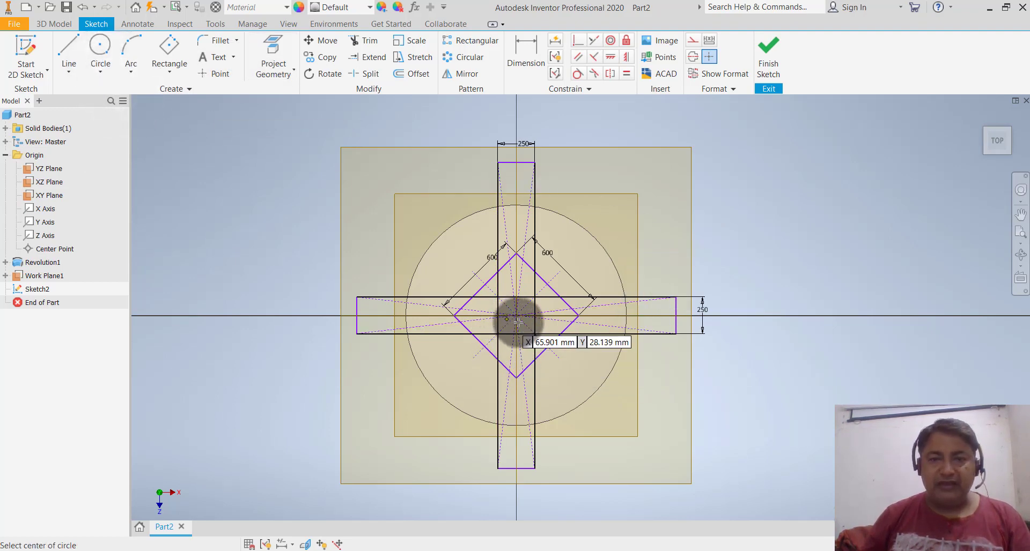
click(636, 218)
key(Escape)
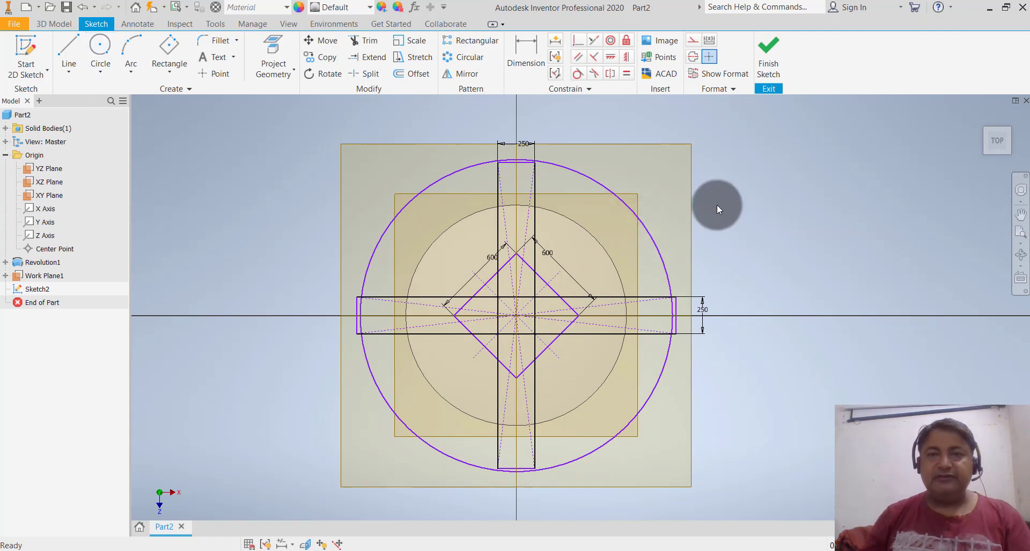
Dimension the circle to a 1500 diameter, leaving the 250 arm width unchanged
click(523, 51)
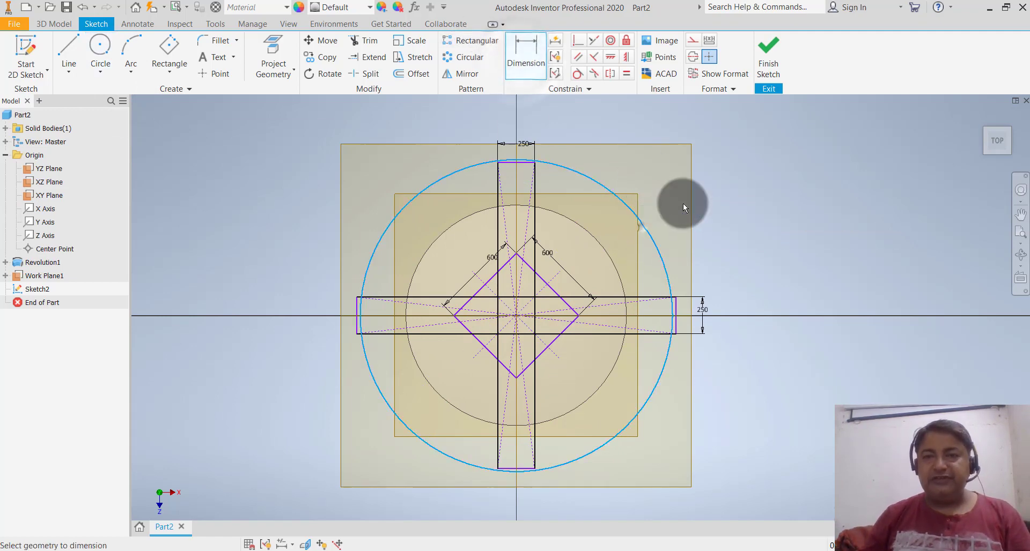
click(729, 198)
text(15)
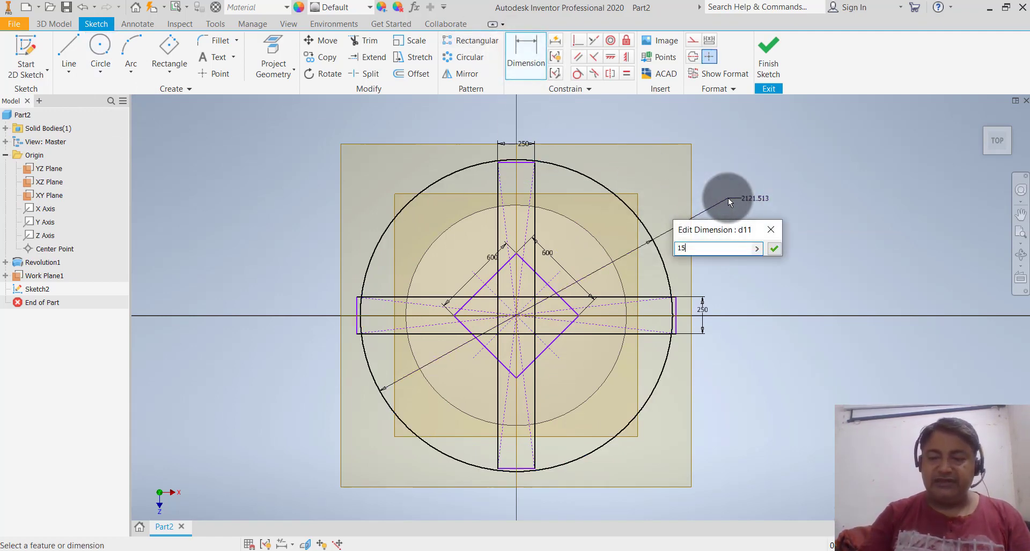
text(00)
key(Return)
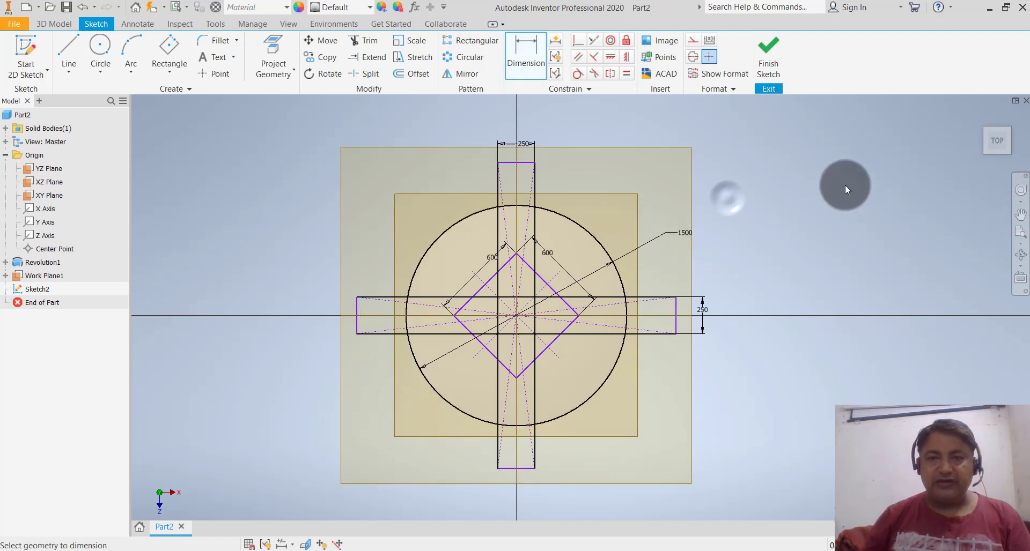
click(374, 58)
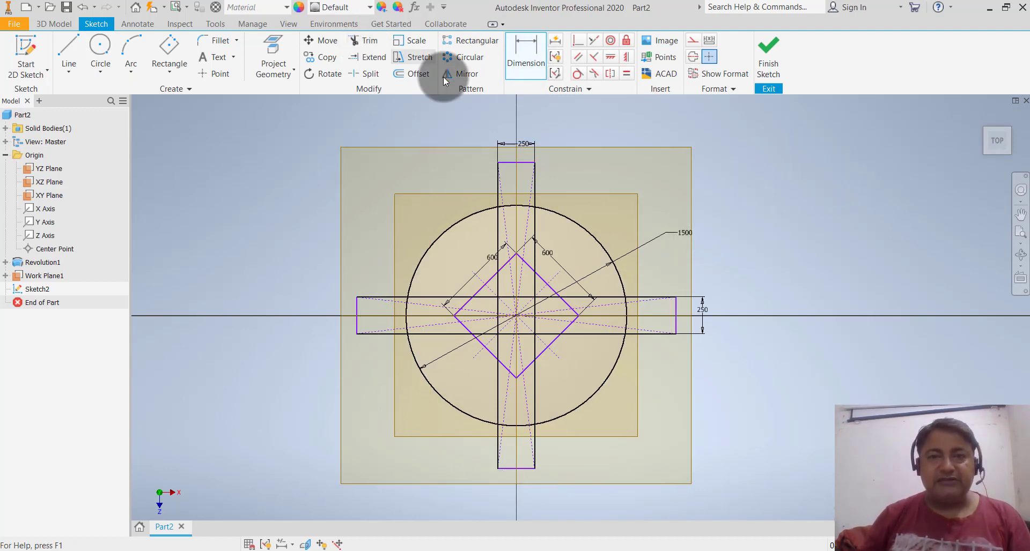
click(523, 144)
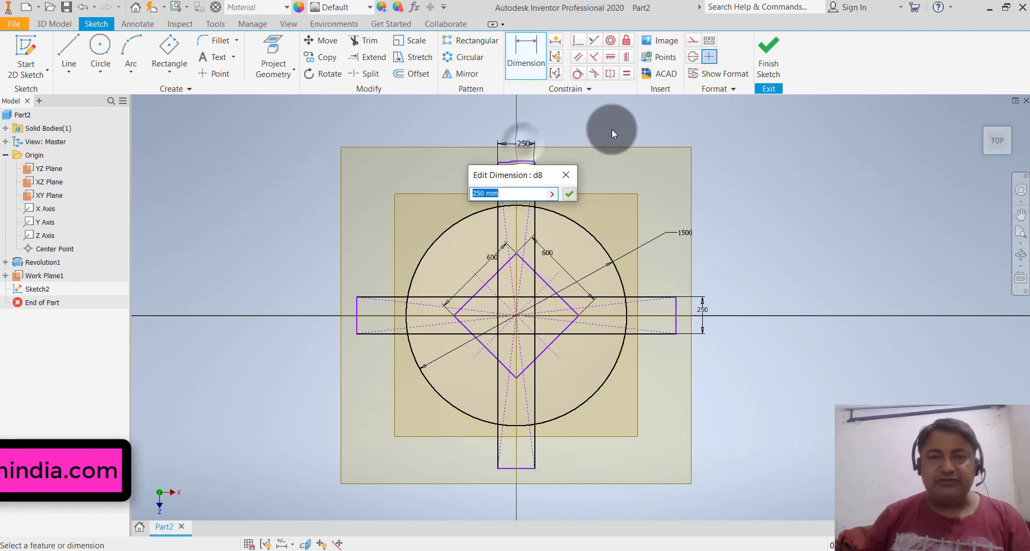
key(Return)
key(Escape)
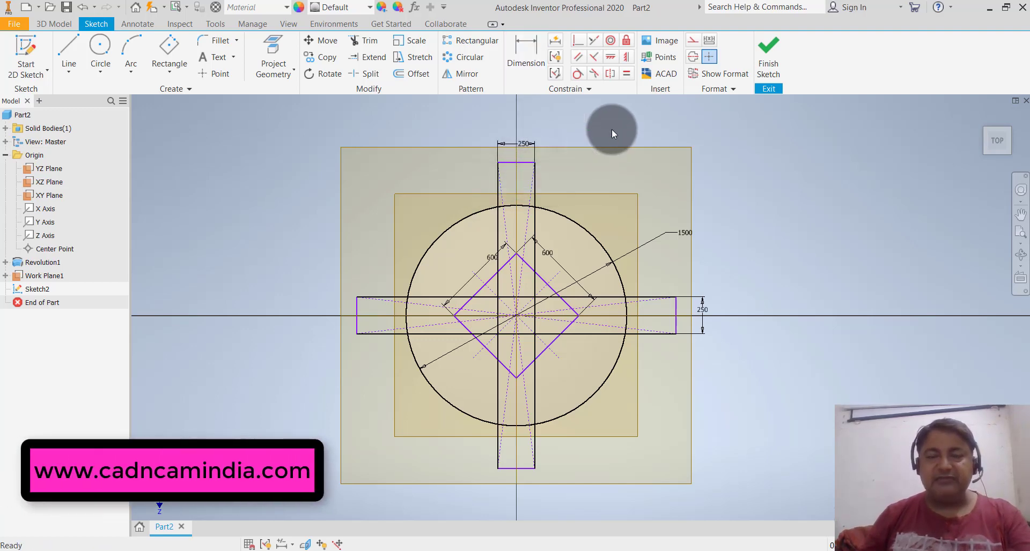
Delete both 250 arm-width dimensions and both 600 diamond-edge dimensions
click(523, 143)
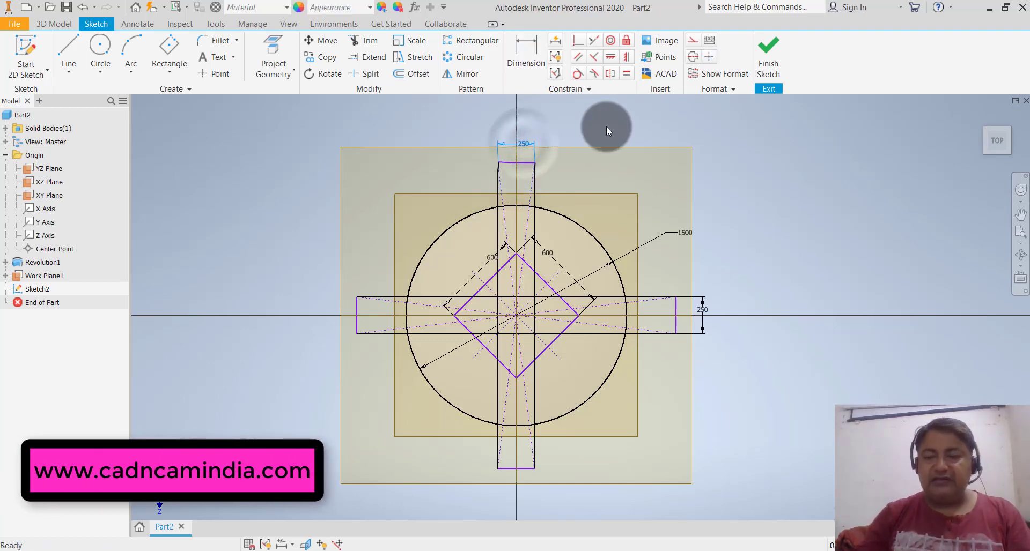
key(Delete)
click(699, 311)
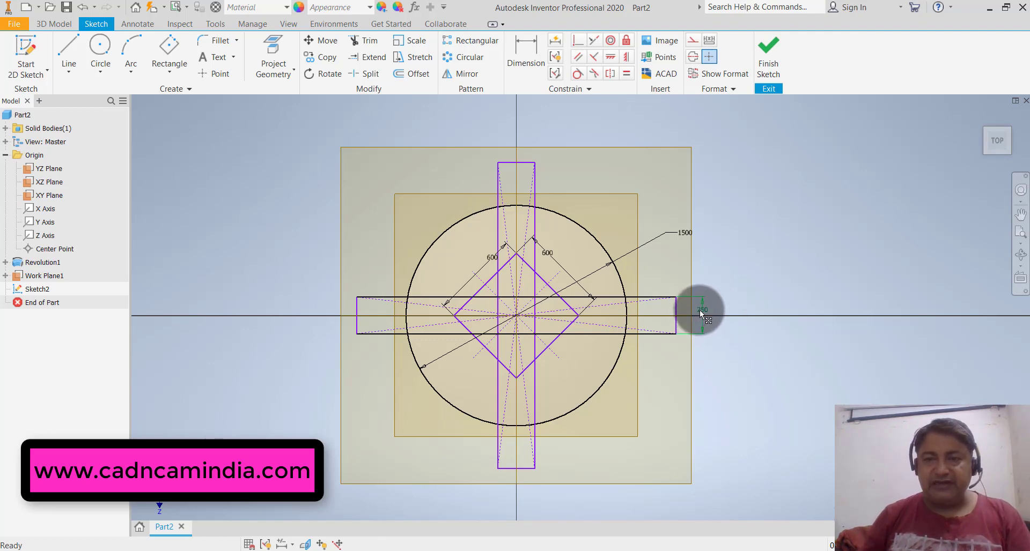
key(Delete)
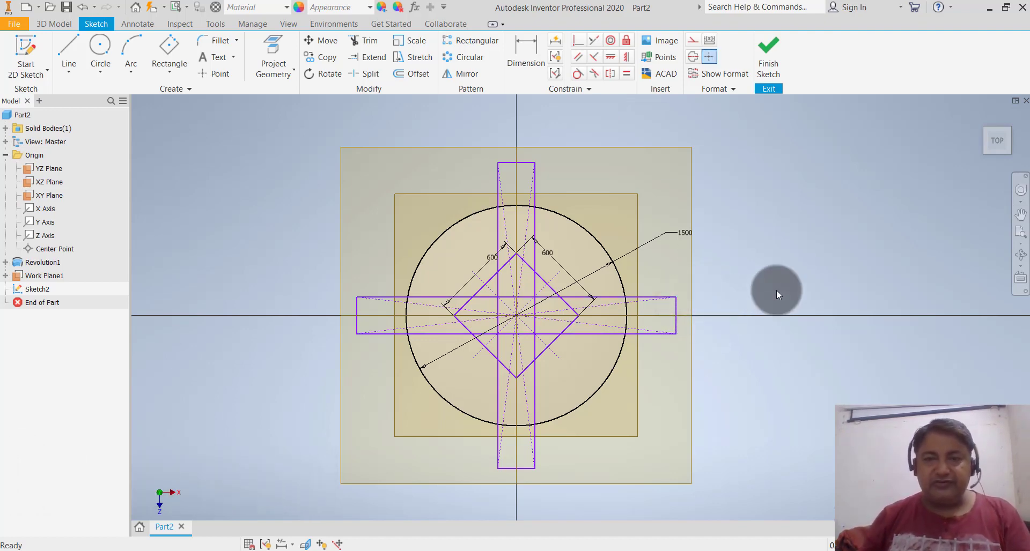
click(546, 253)
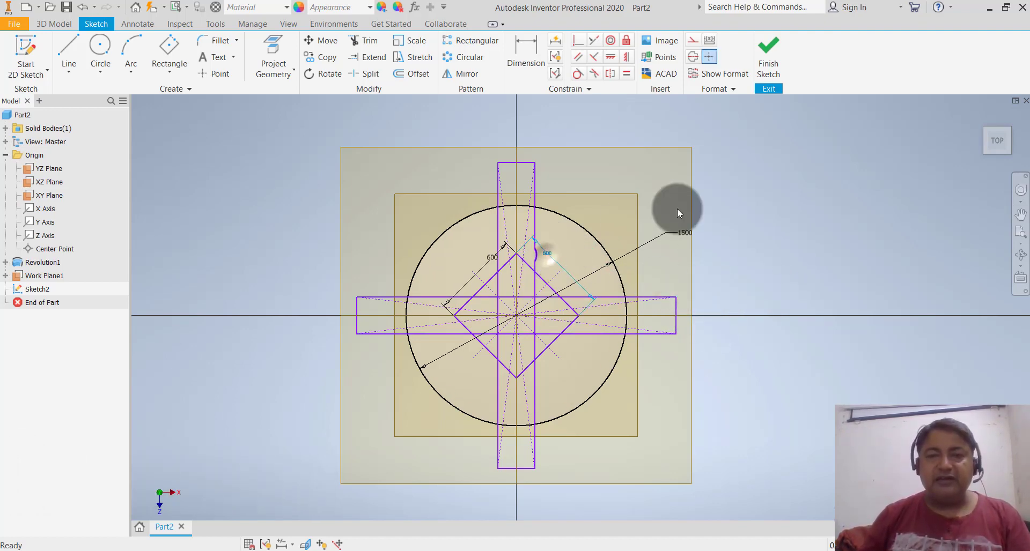
key(Delete)
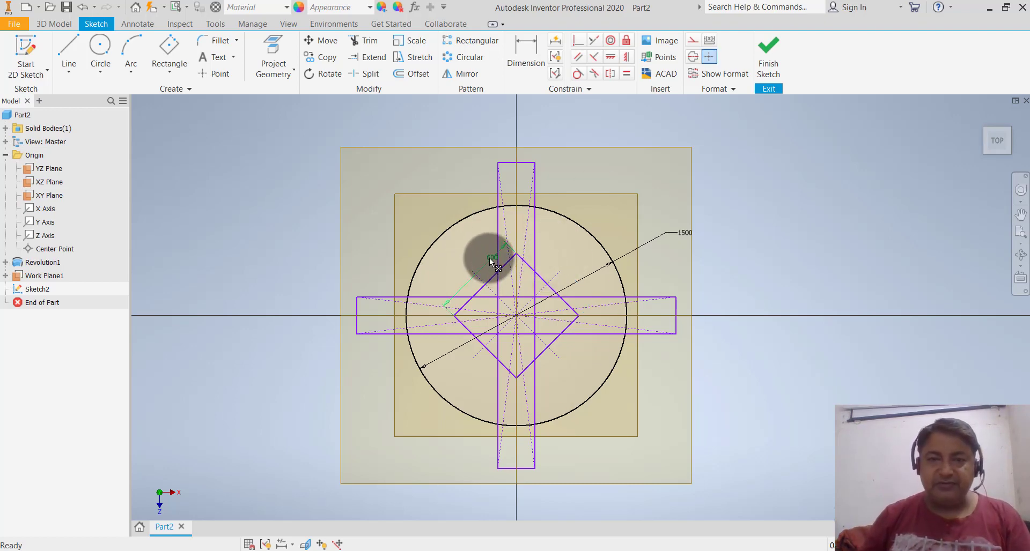
click(489, 258)
key(Delete)
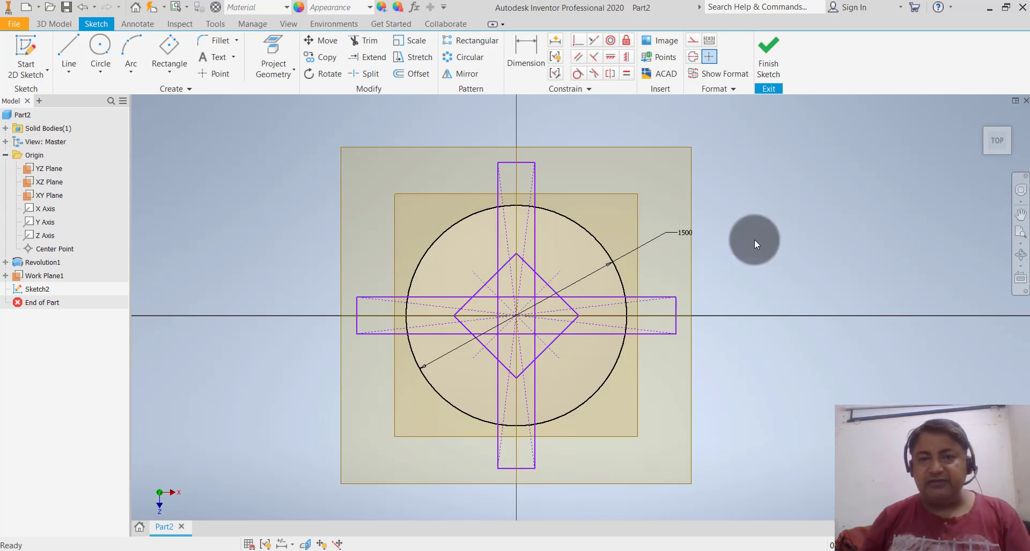
click(360, 43)
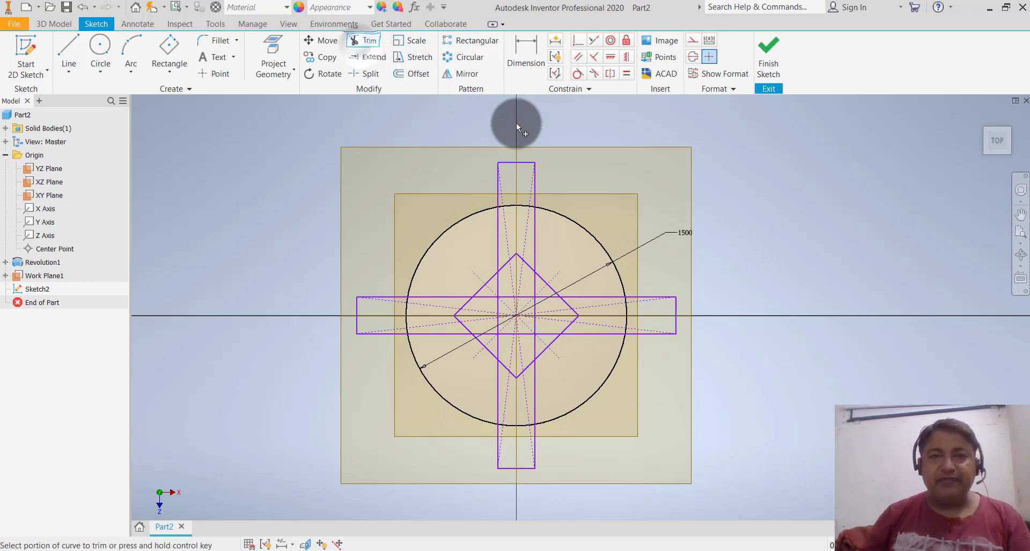
Trim the top arm lines, the upper circle arcs and the left arm's protruding segments
click(534, 185)
click(499, 195)
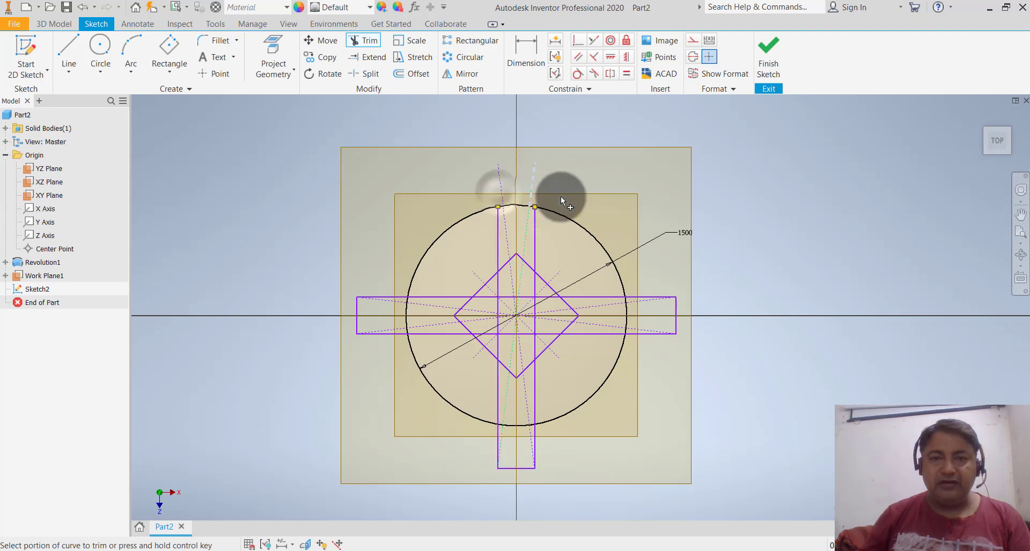
click(566, 217)
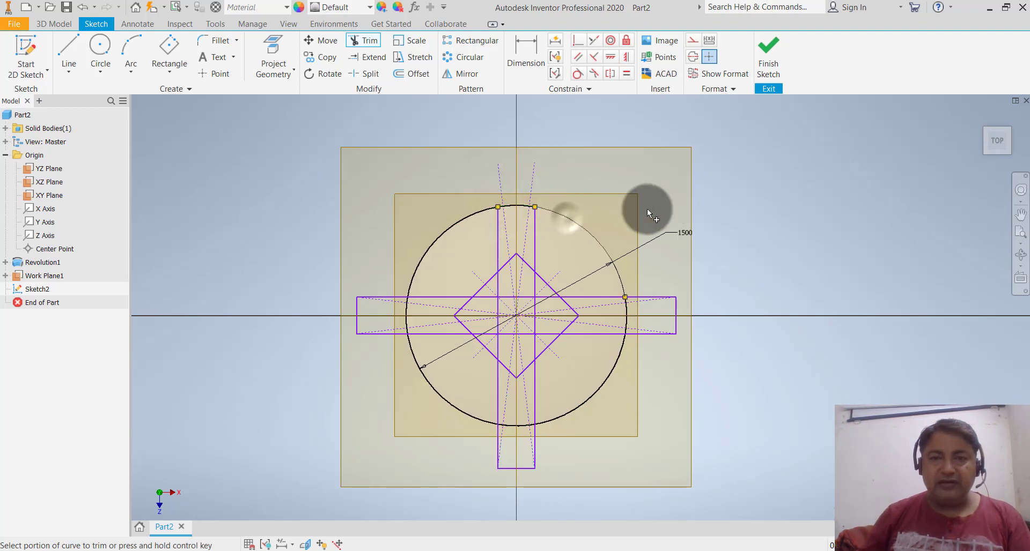
click(456, 223)
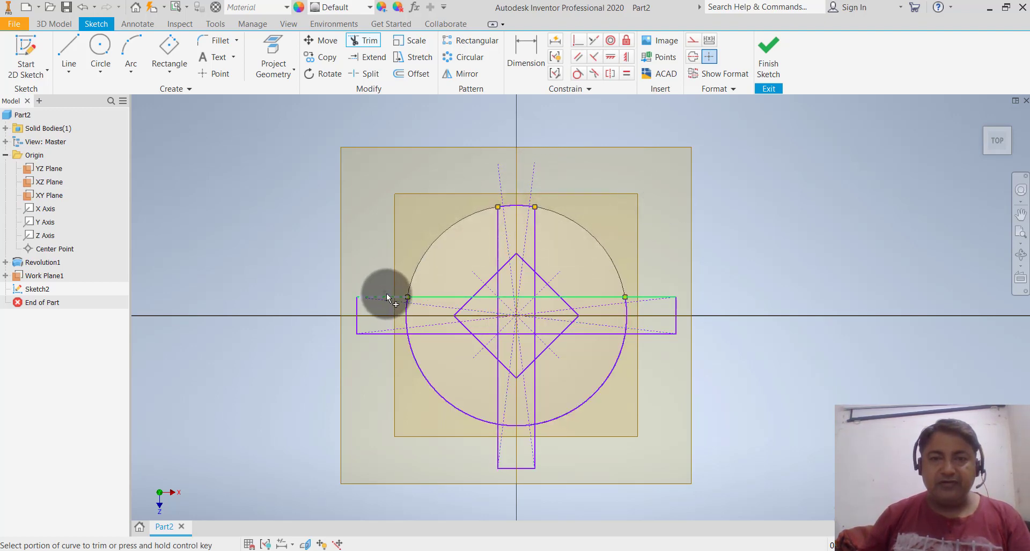
click(386, 297)
click(358, 308)
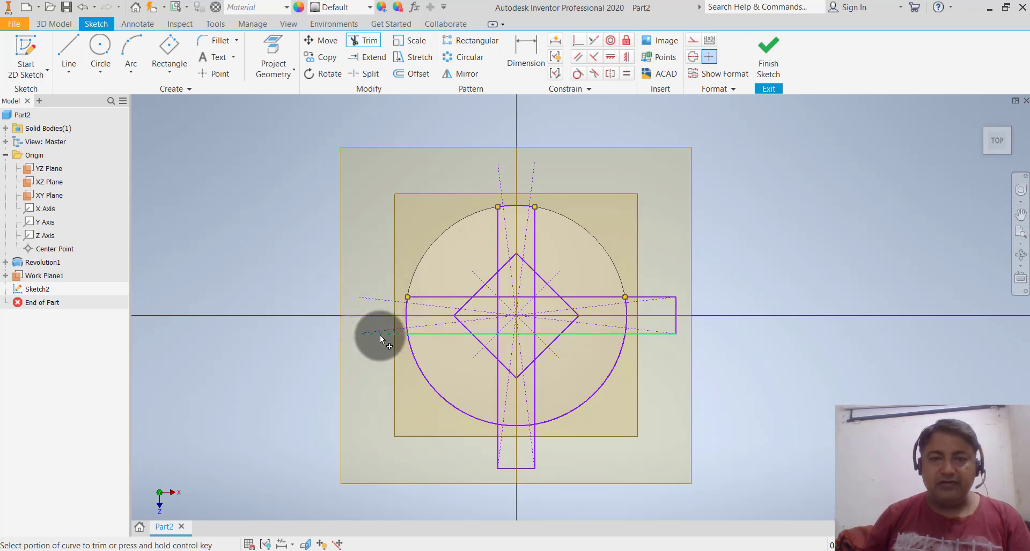
click(383, 337)
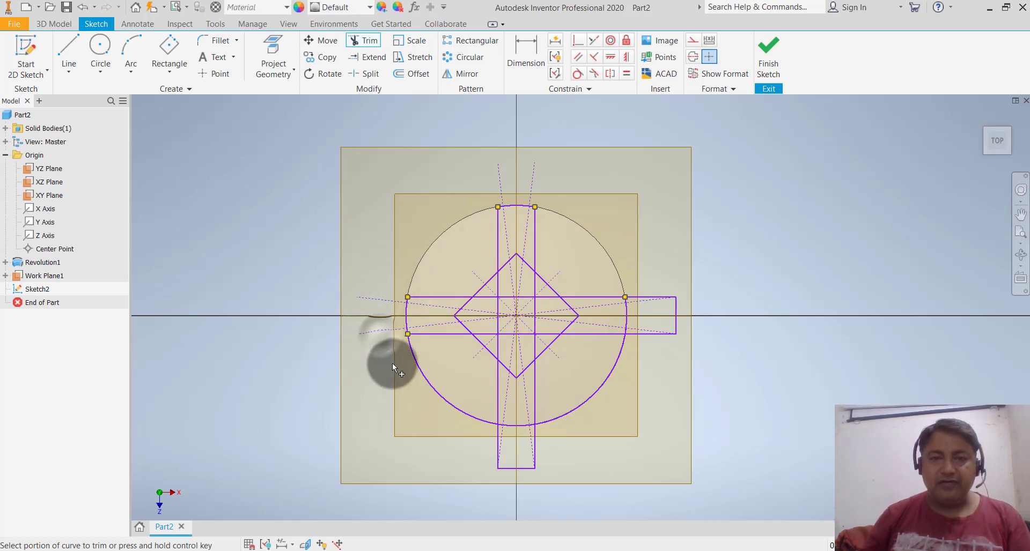
Trim the lower circle arcs, the bottom arm's protruding lines and the right arm stubs
click(427, 394)
click(497, 448)
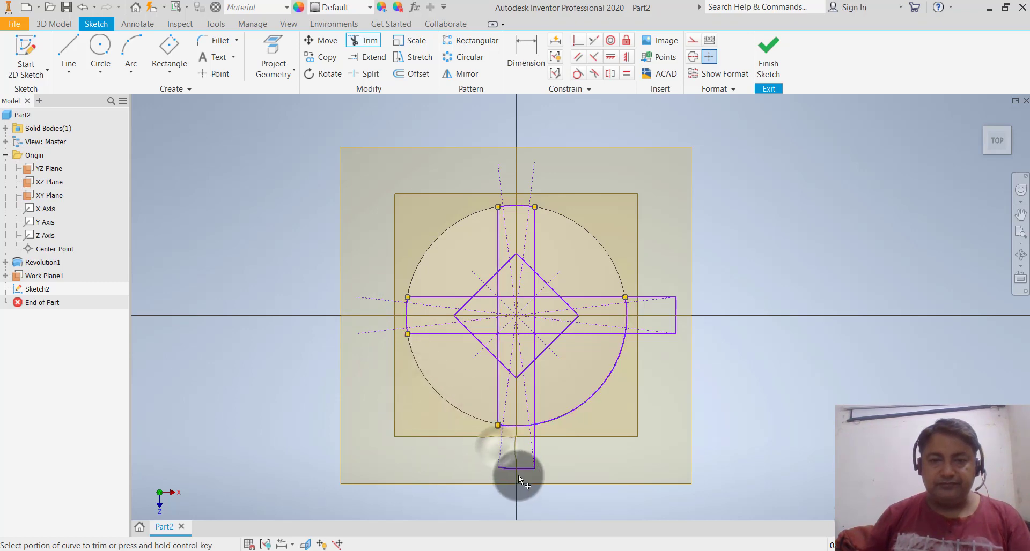
click(520, 469)
click(533, 436)
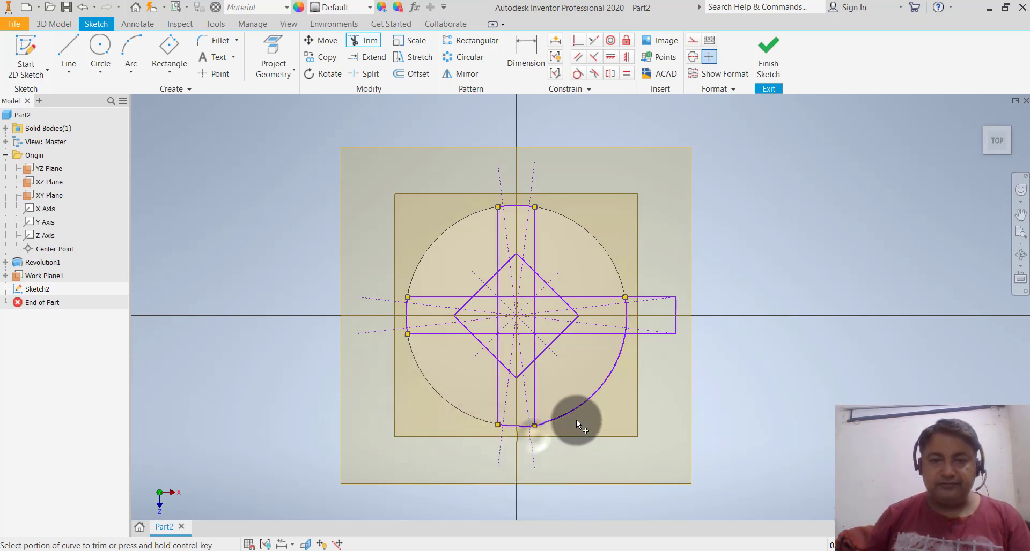
click(573, 410)
click(656, 335)
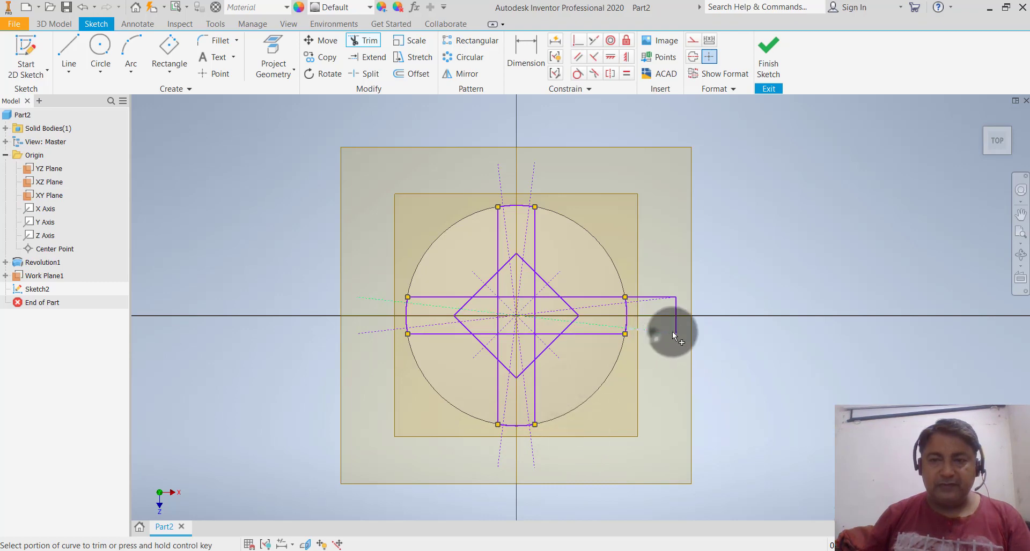
click(674, 322)
click(634, 306)
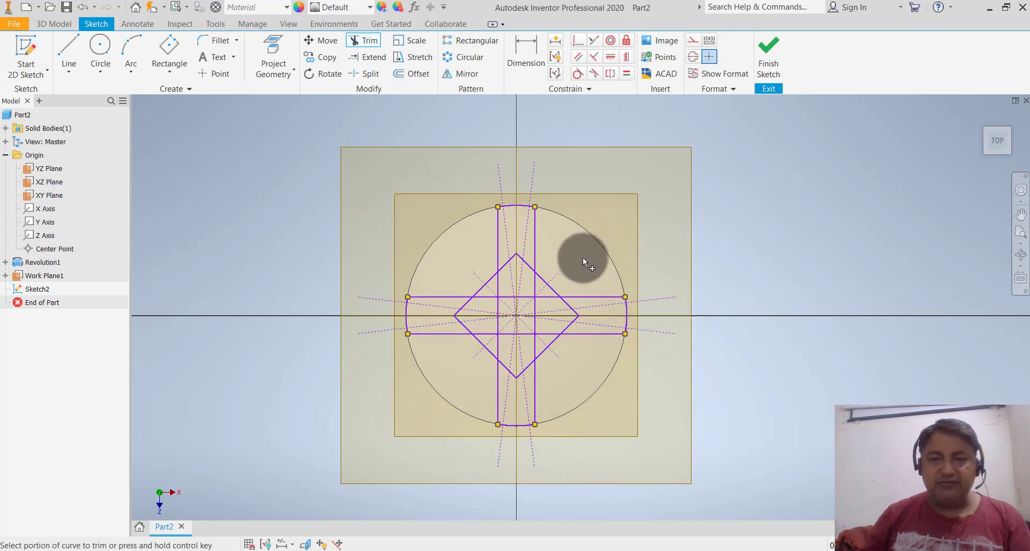
Trim the diamond's lower-right and right edge pieces and the short diagonals near the centre
click(529, 365)
scroll(529, 375, up, 5)
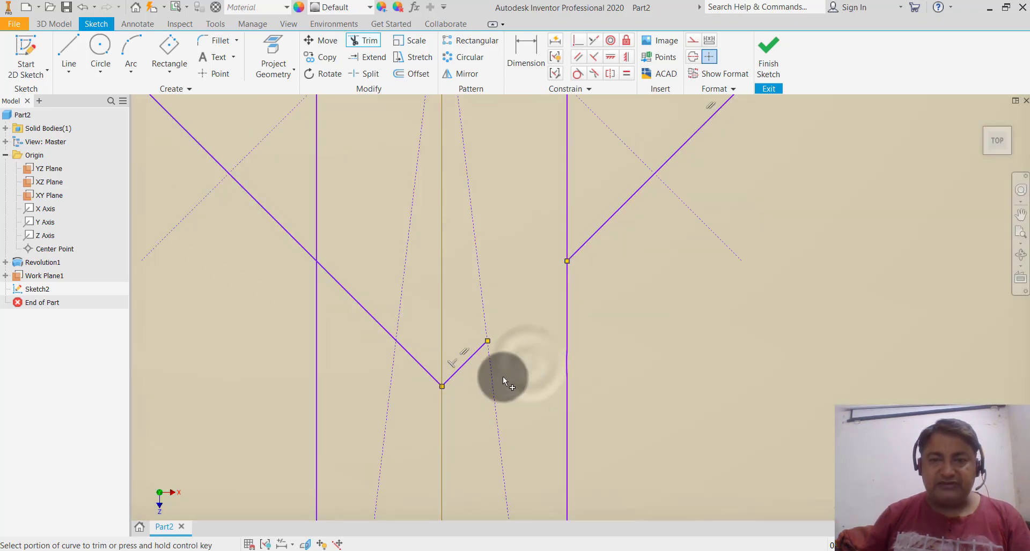
click(460, 367)
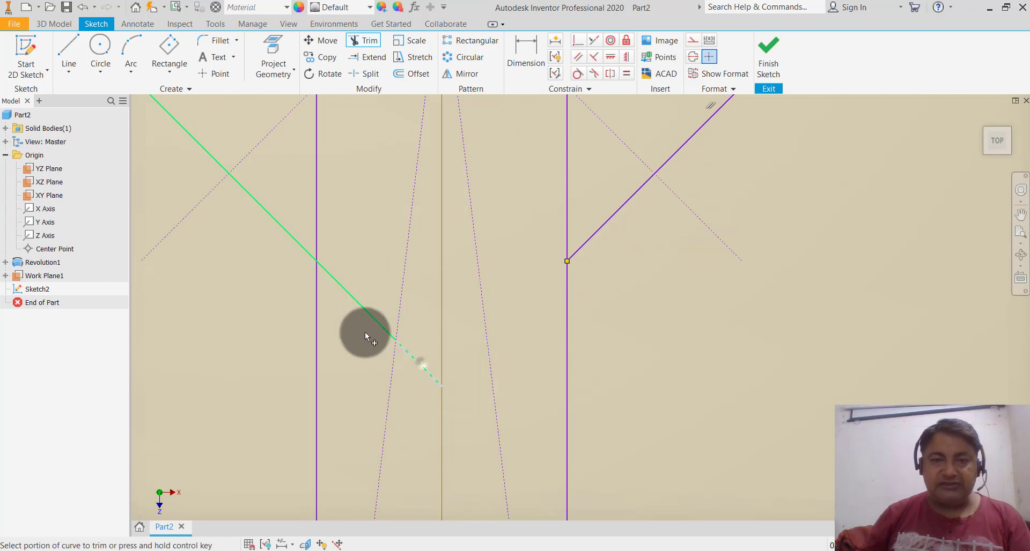
click(352, 299)
scroll(413, 375, down, 5)
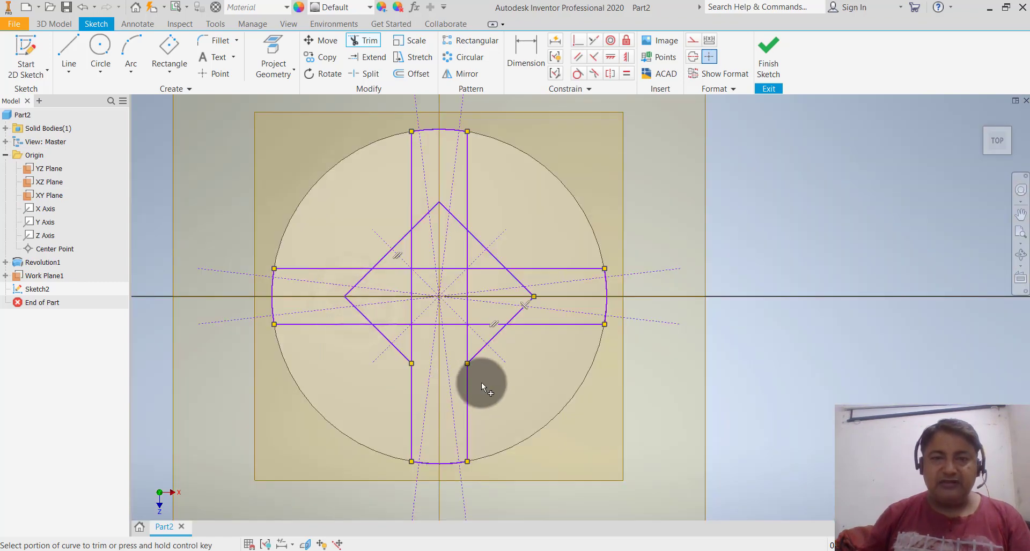
click(521, 283)
scroll(528, 290, up, 5)
click(529, 294)
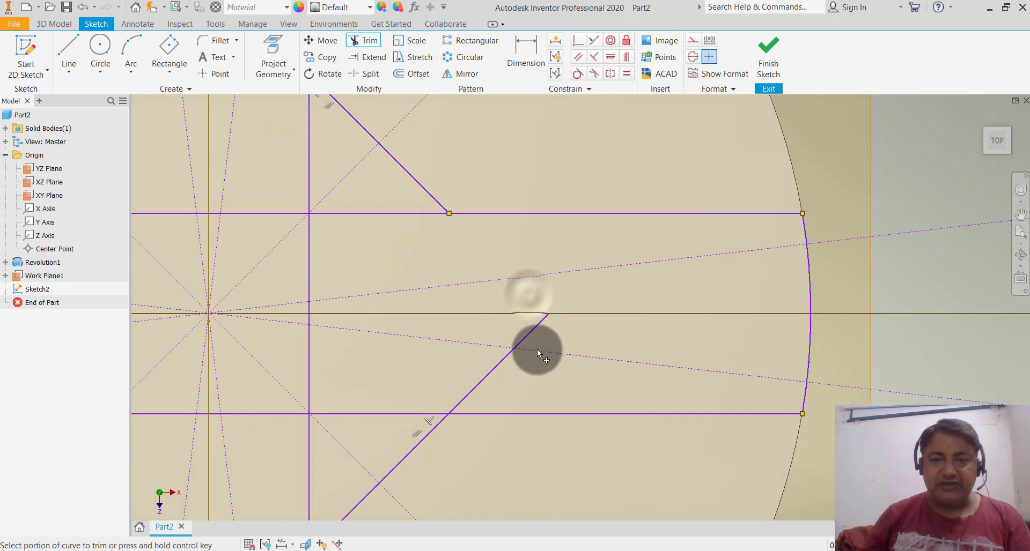
click(535, 328)
click(491, 372)
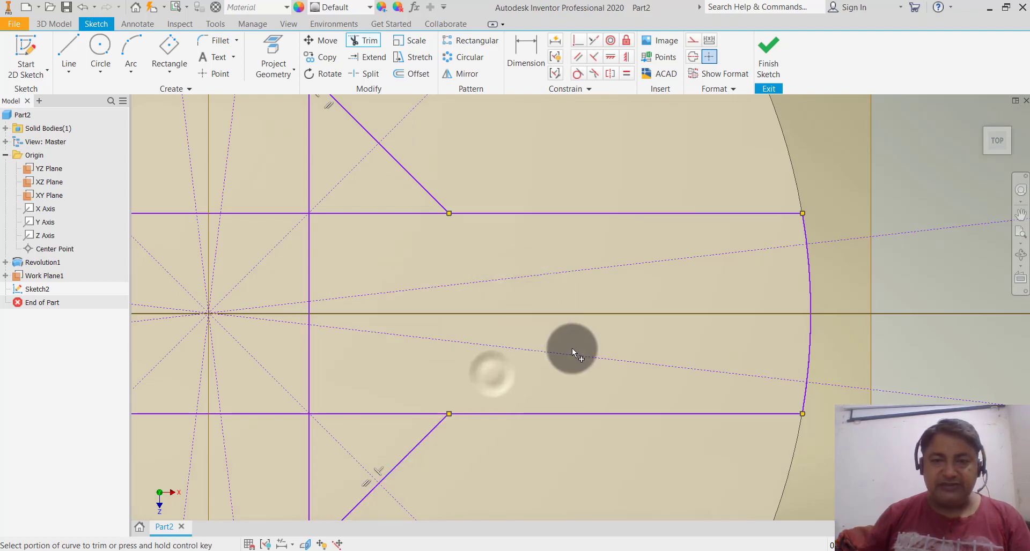
scroll(572, 349, down, 5)
Trim the diamond's upper edges near the apex and the diamond edge inside the left arm
click(467, 240)
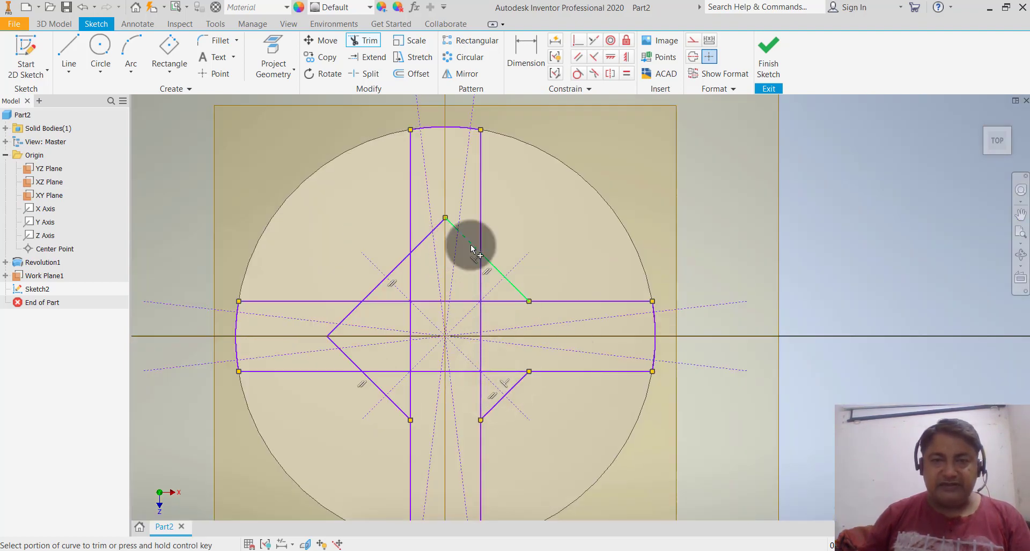
click(437, 227)
click(424, 244)
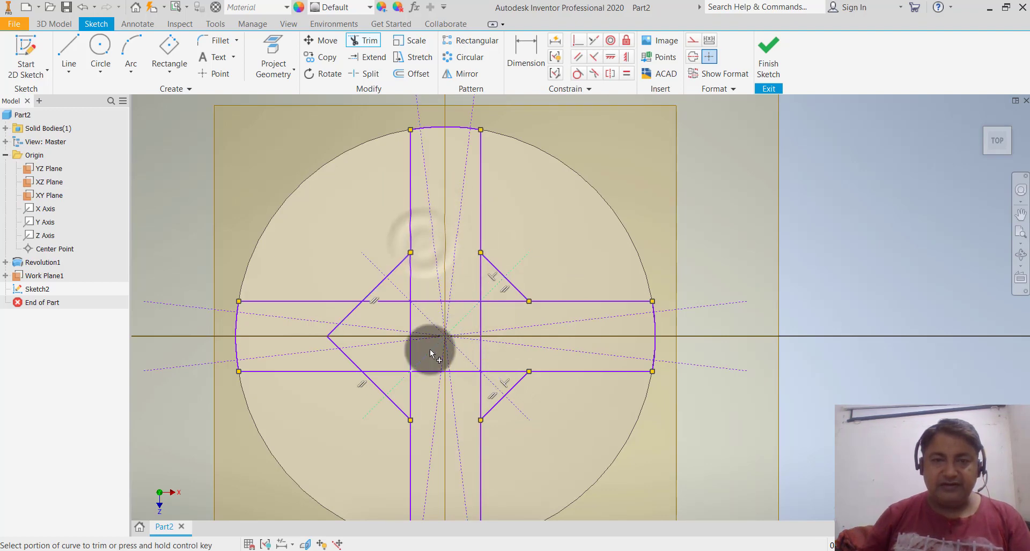
click(350, 317)
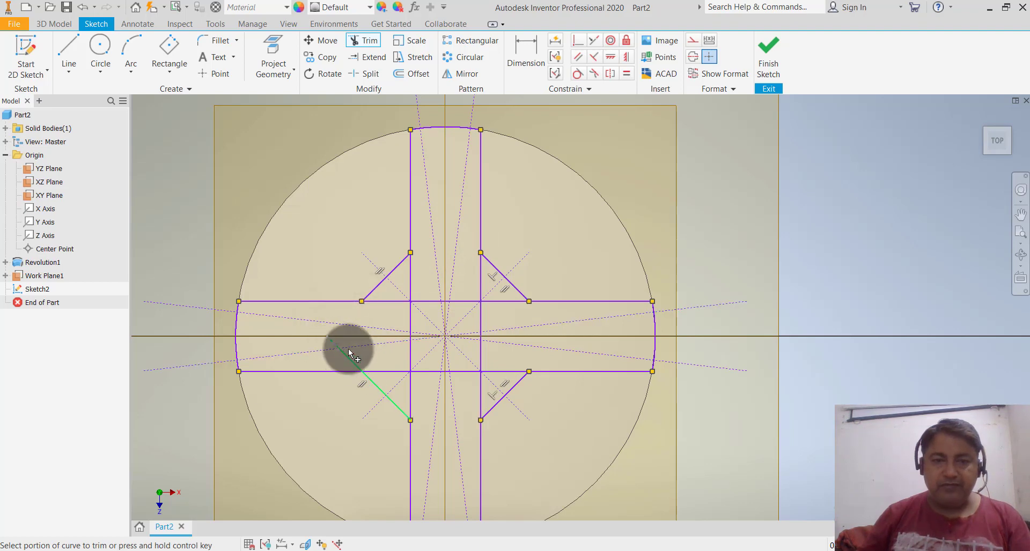
click(341, 348)
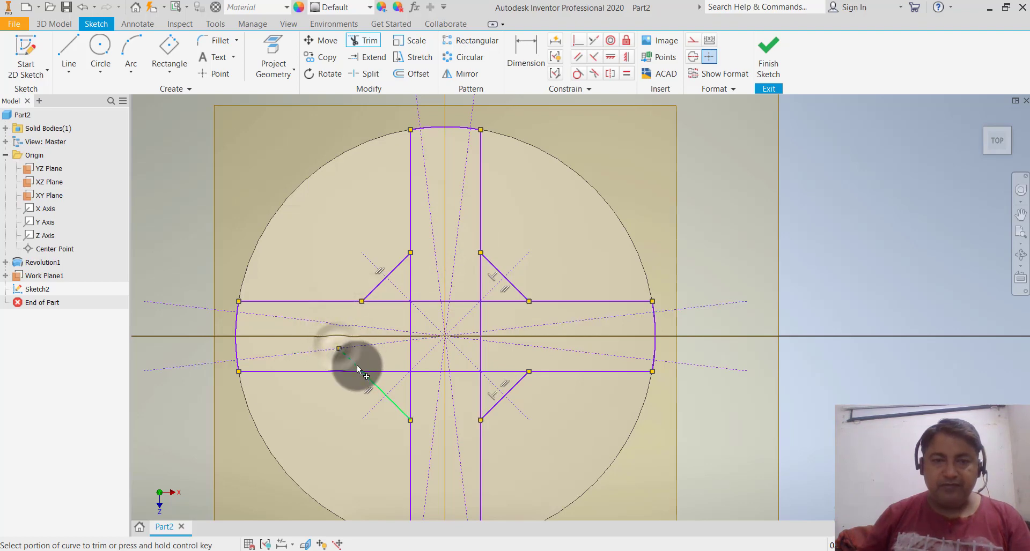
Trim the inner horizontal and vertical segments around the small central square
click(379, 302)
click(411, 283)
click(478, 281)
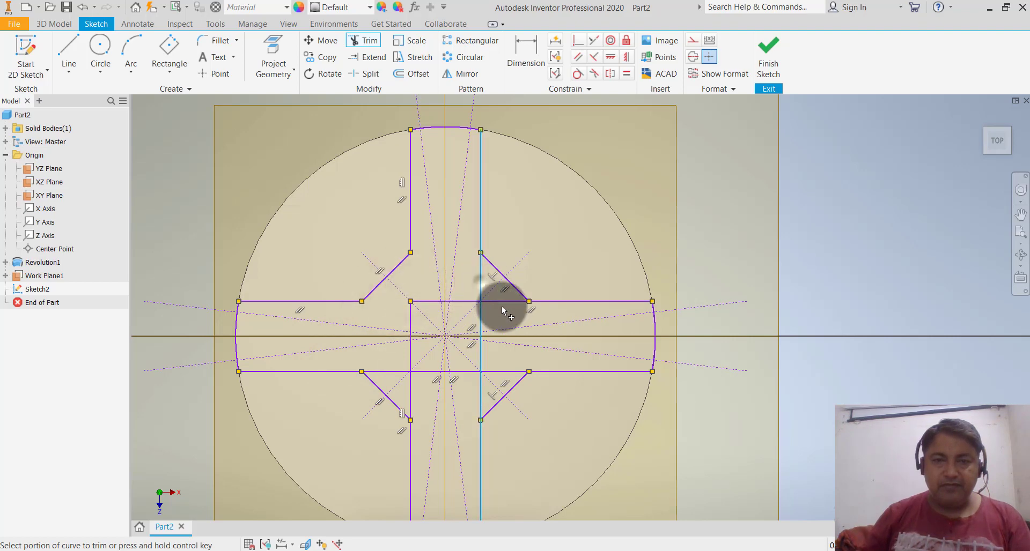
click(496, 301)
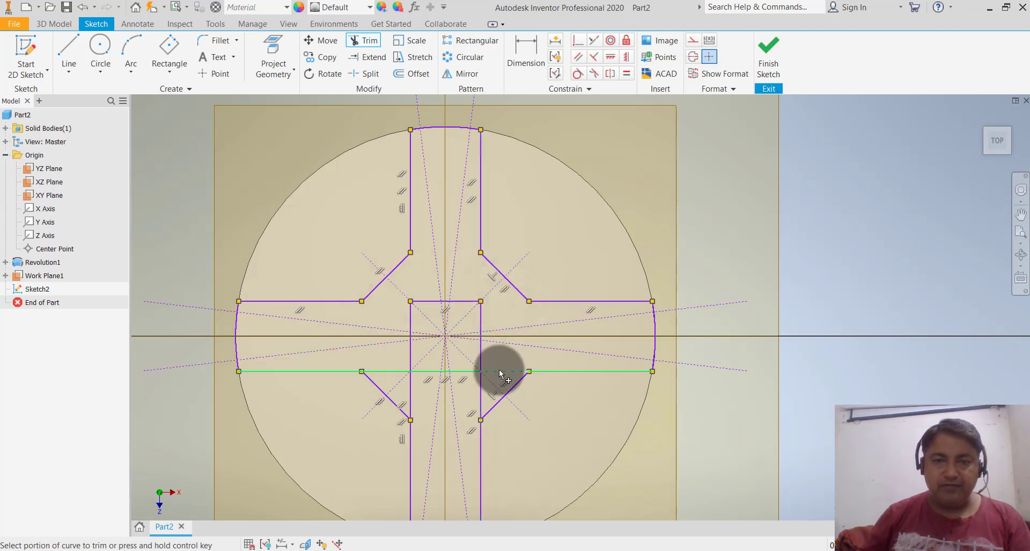
click(499, 368)
click(482, 396)
click(410, 394)
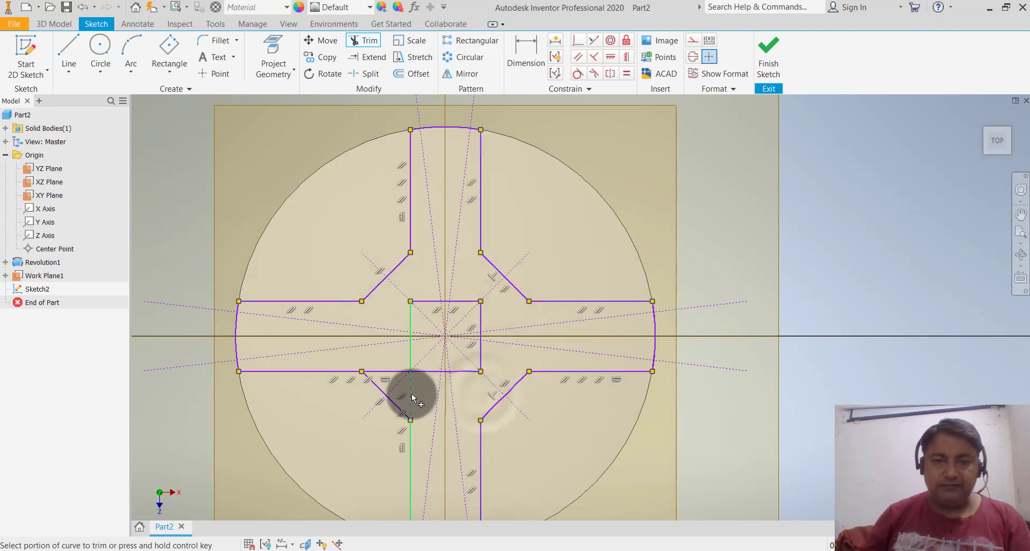
click(395, 375)
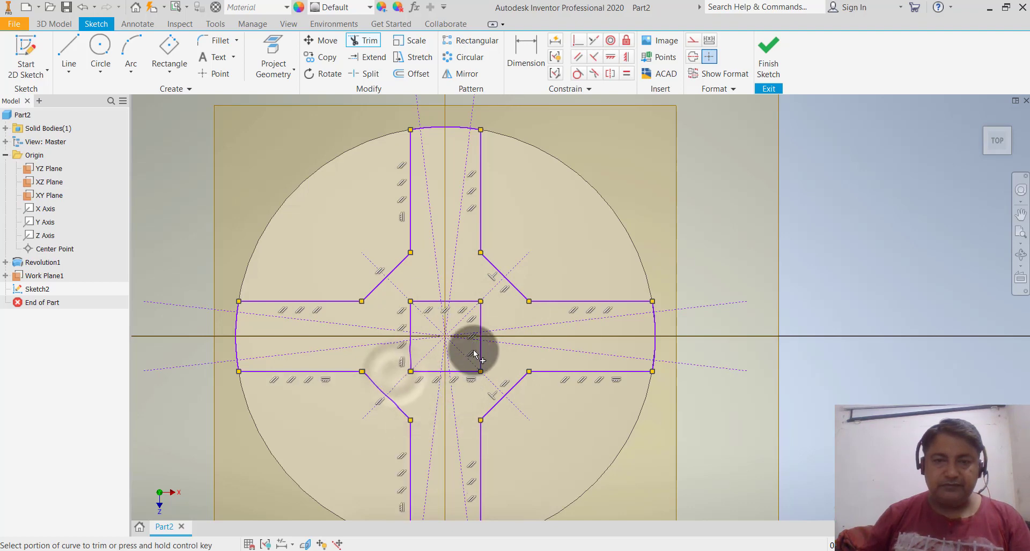
Trim the leftover horizontal and vertical pieces near the centre of the cross
scroll(488, 333, up, 10)
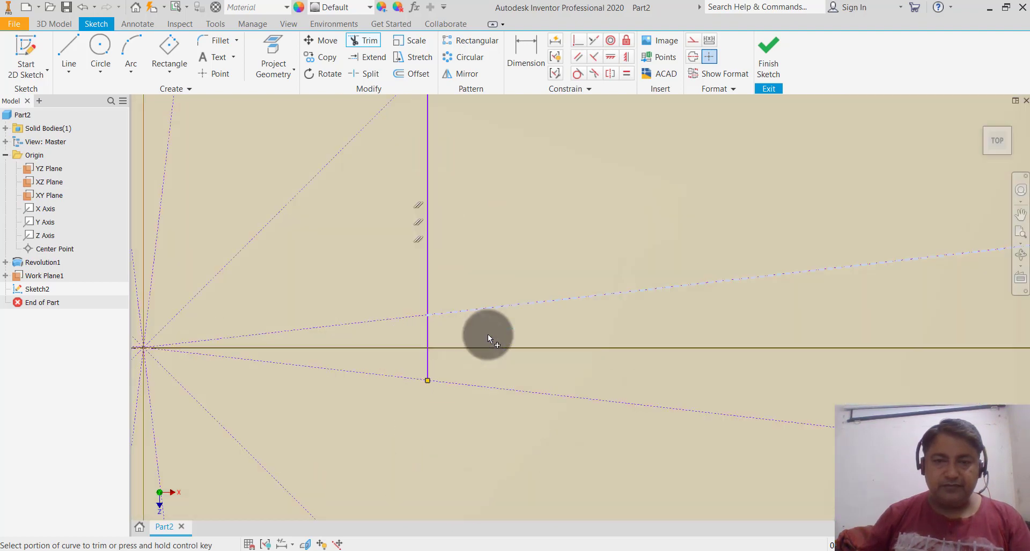
click(427, 337)
scroll(555, 380, down, 5)
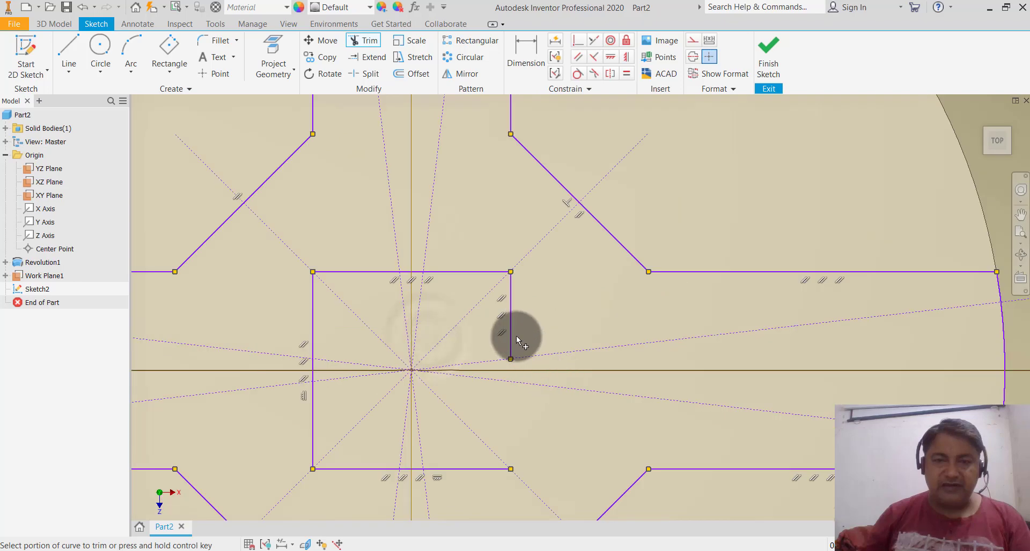
click(512, 348)
click(465, 273)
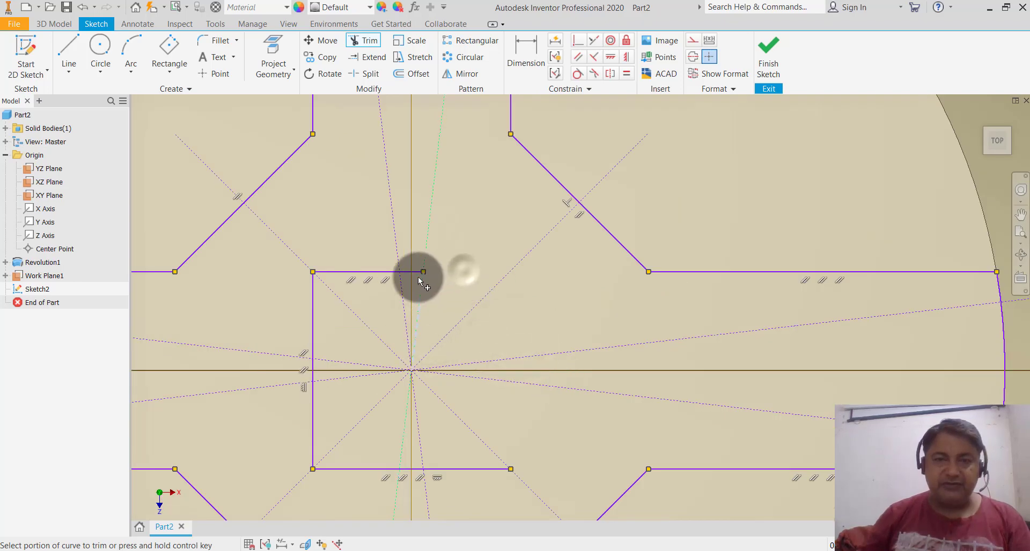
scroll(416, 278, up, 6)
click(410, 254)
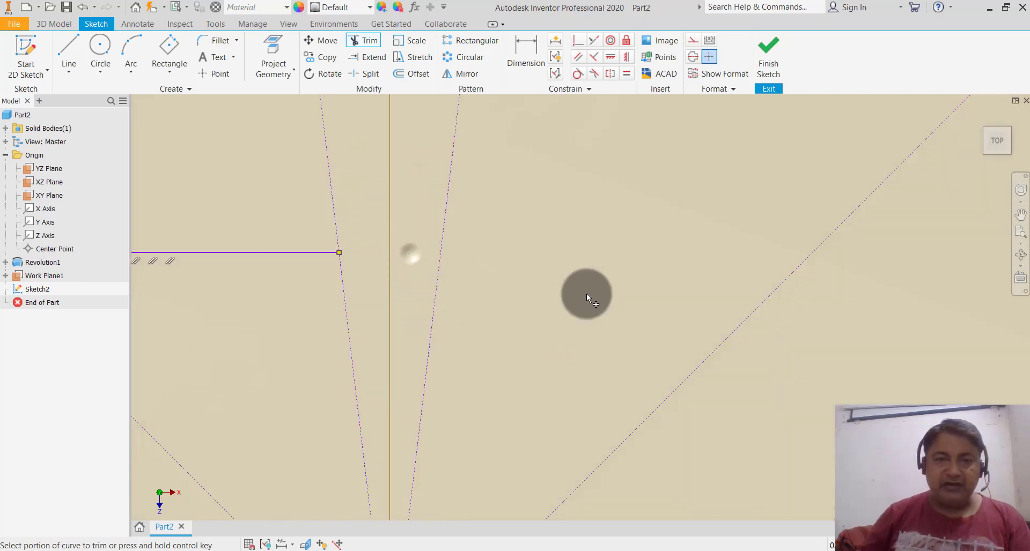
scroll(586, 294, down, 5)
click(503, 283)
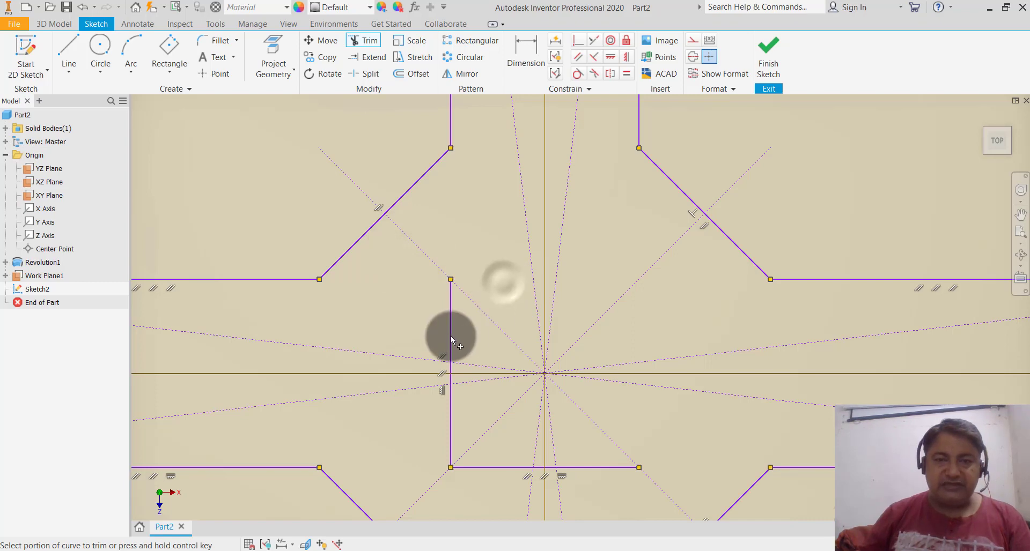
Trim the remaining dashed vertical and extra horizontal segments, then finish the sketch
click(453, 336)
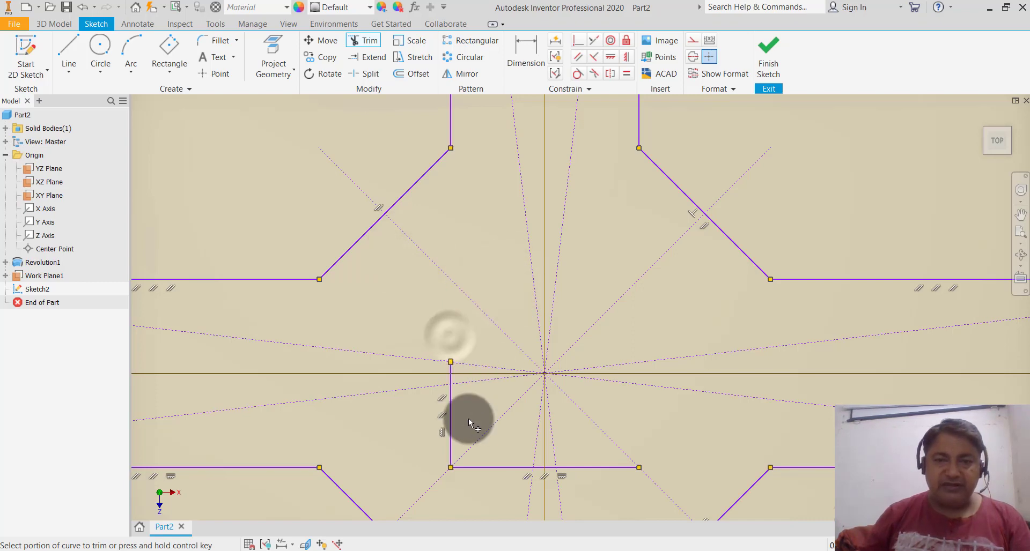
scroll(453, 371, up, 5)
click(452, 357)
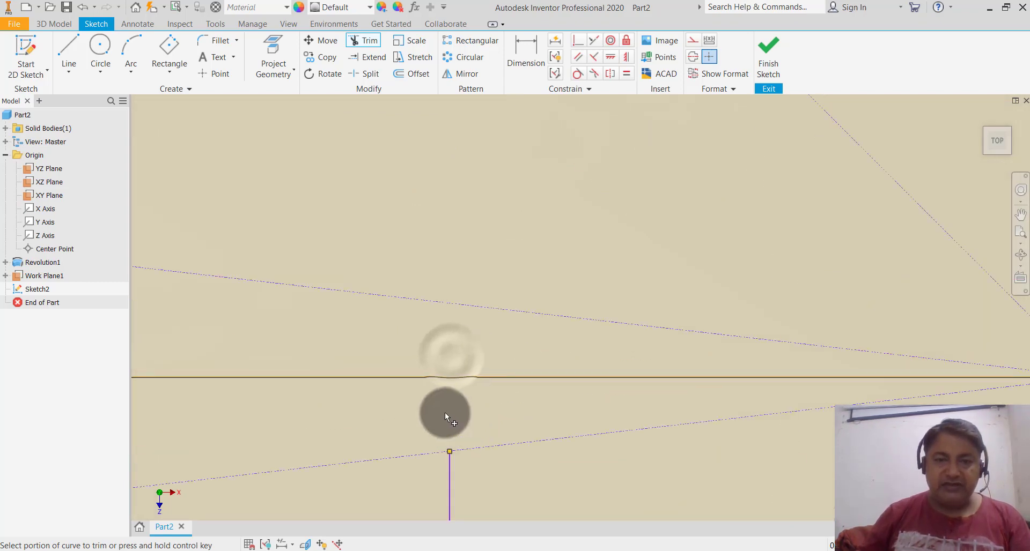
scroll(427, 364, down, 3)
scroll(445, 386, down, 3)
scroll(426, 376, up, 5)
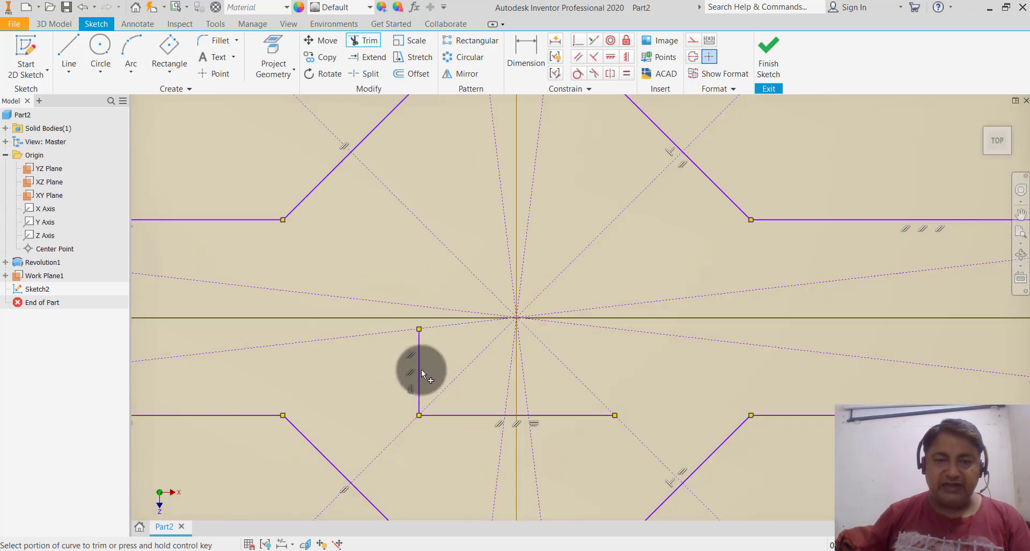
click(430, 371)
scroll(437, 423, up, 5)
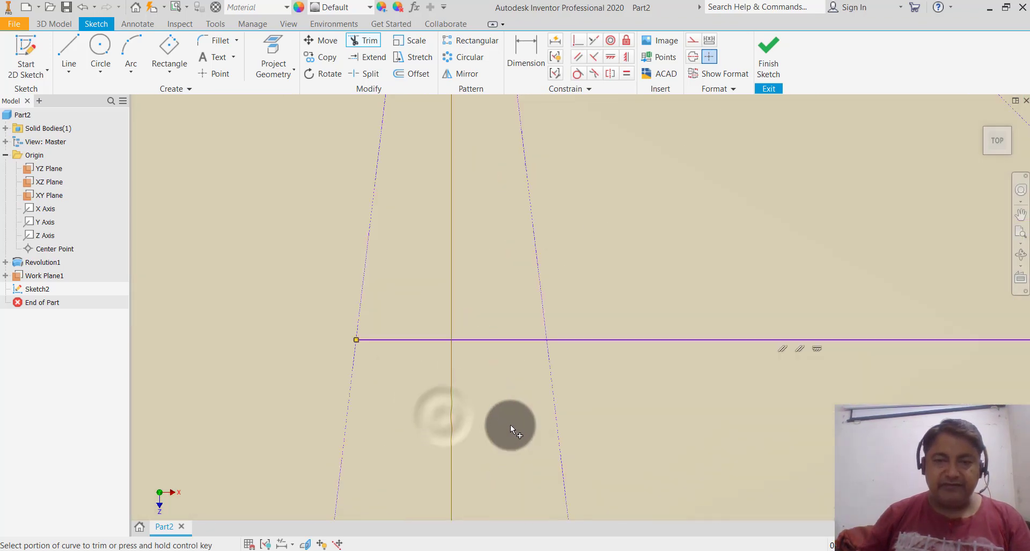
click(427, 342)
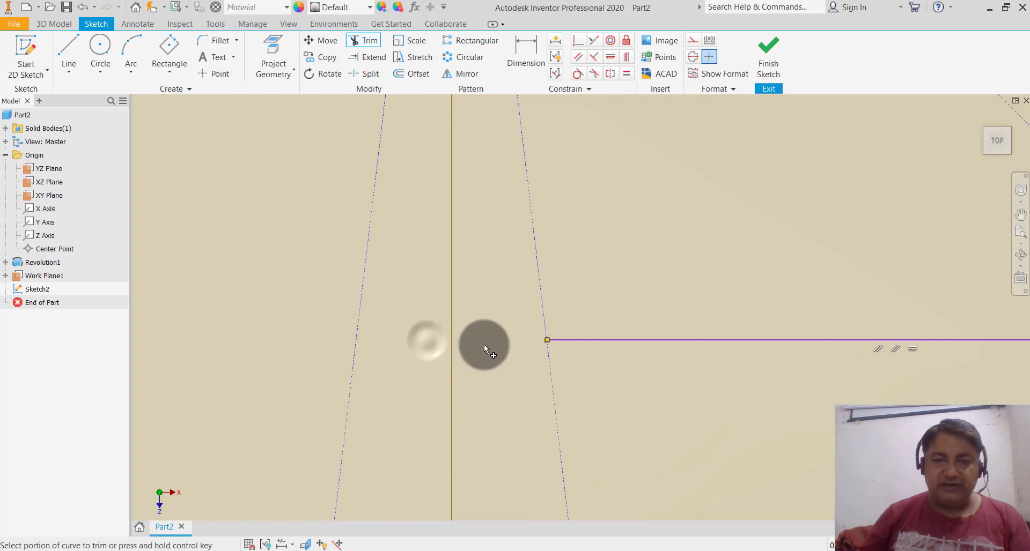
scroll(487, 346, down, 5)
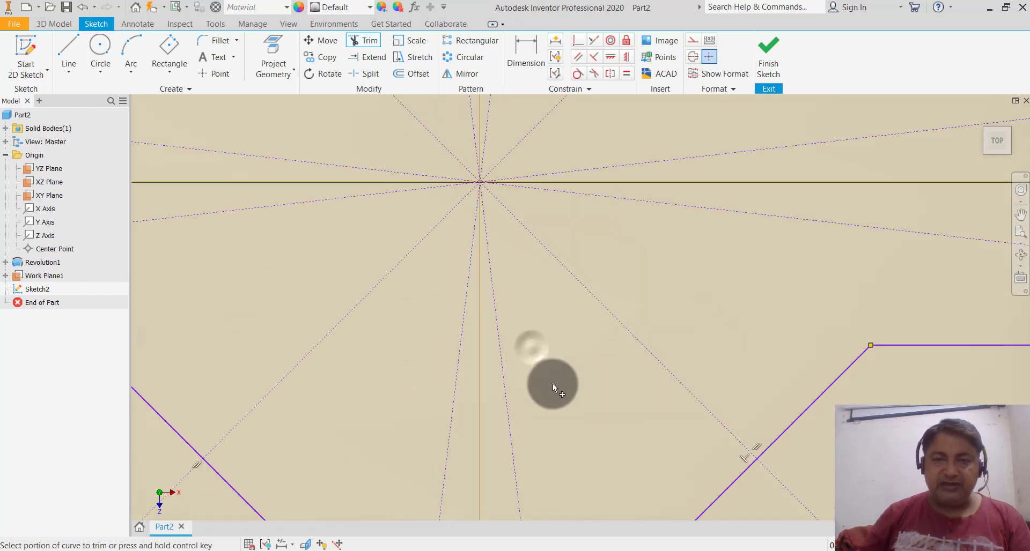
scroll(552, 384, down, 3)
scroll(554, 384, down, 2)
scroll(553, 384, down, 1)
scroll(641, 453, up, 1)
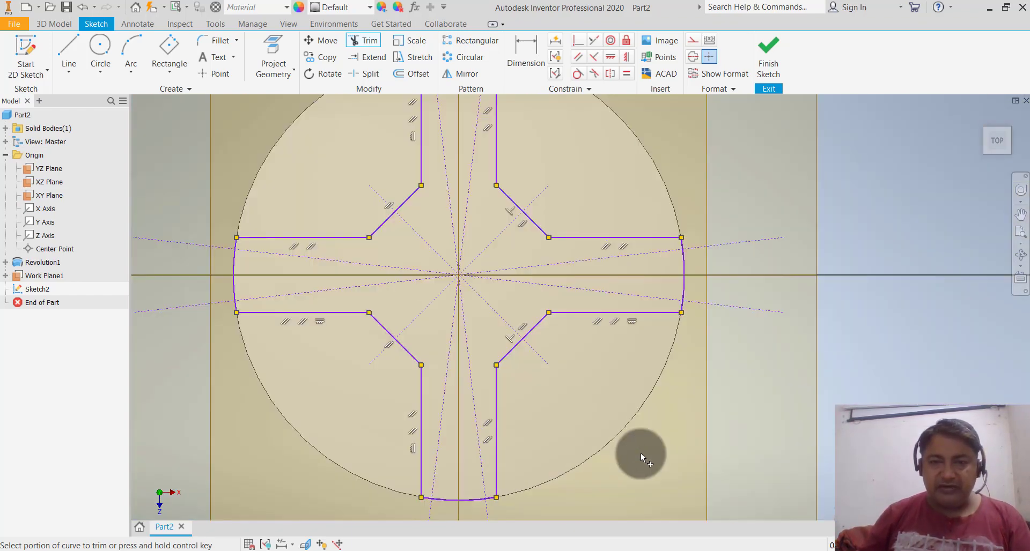
scroll(641, 450, down, 3)
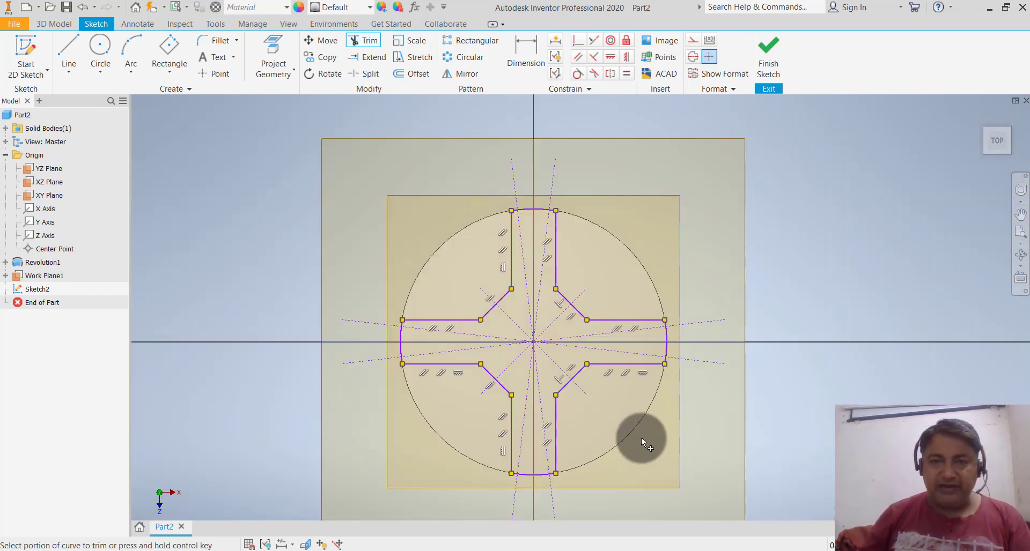
click(771, 52)
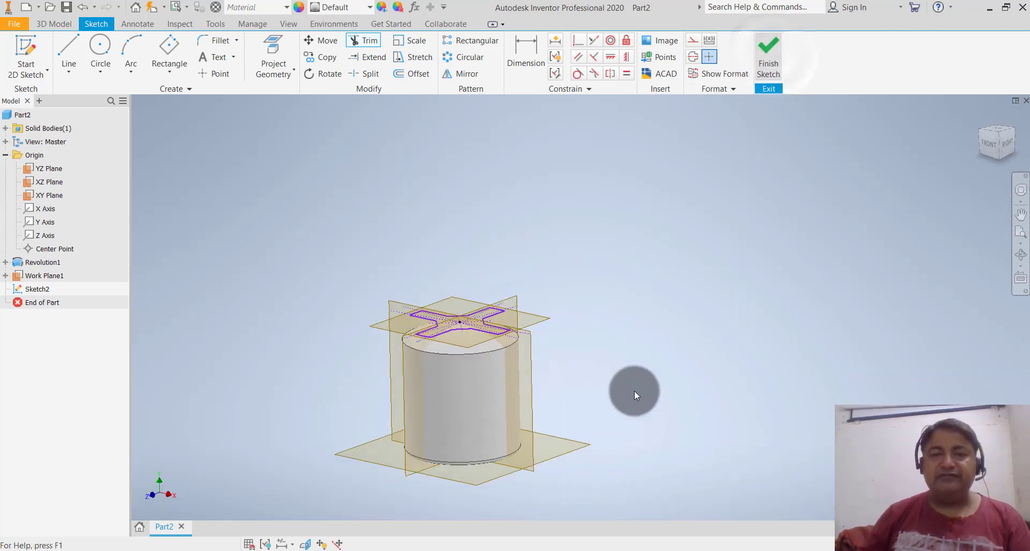
scroll(465, 362, up, 3)
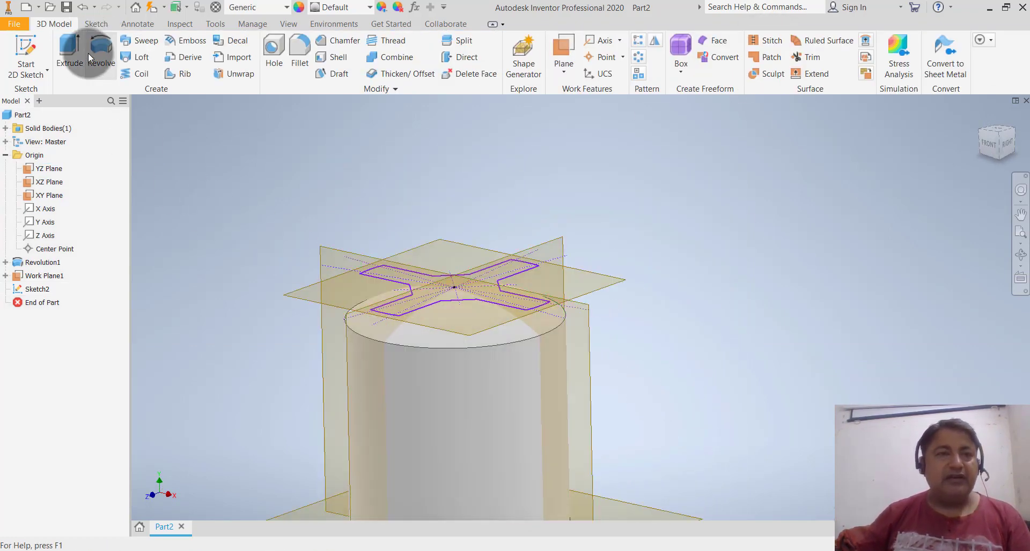
Extrude the cross-shaped profile 210 mm downward into the cylinder
click(78, 66)
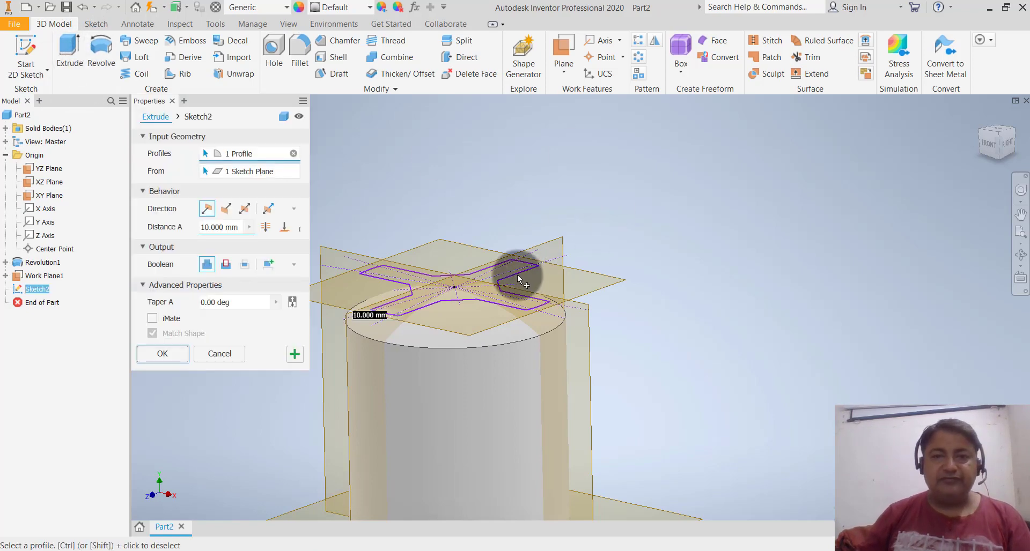
drag(452, 254, 448, 298)
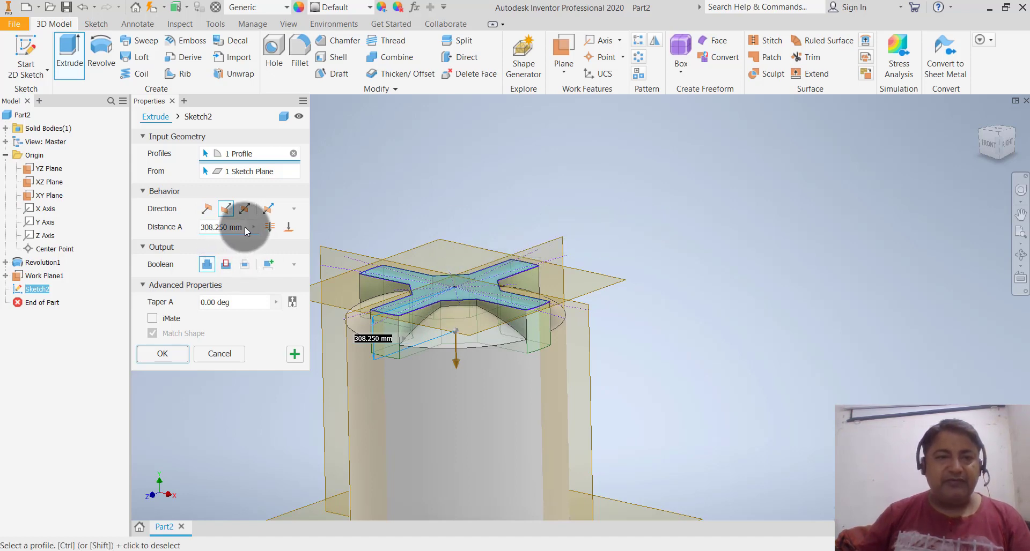
text(210)
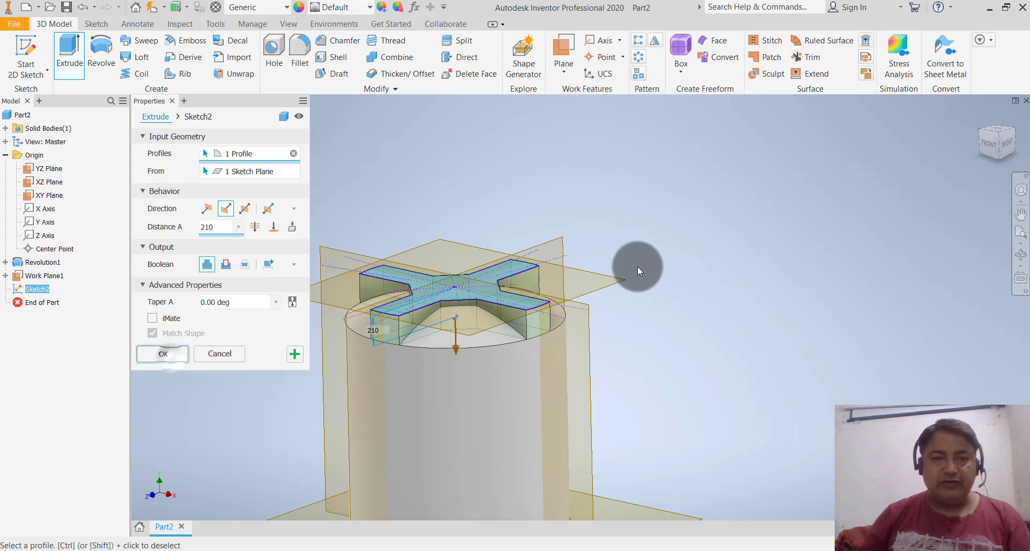
scroll(657, 240, up, 5)
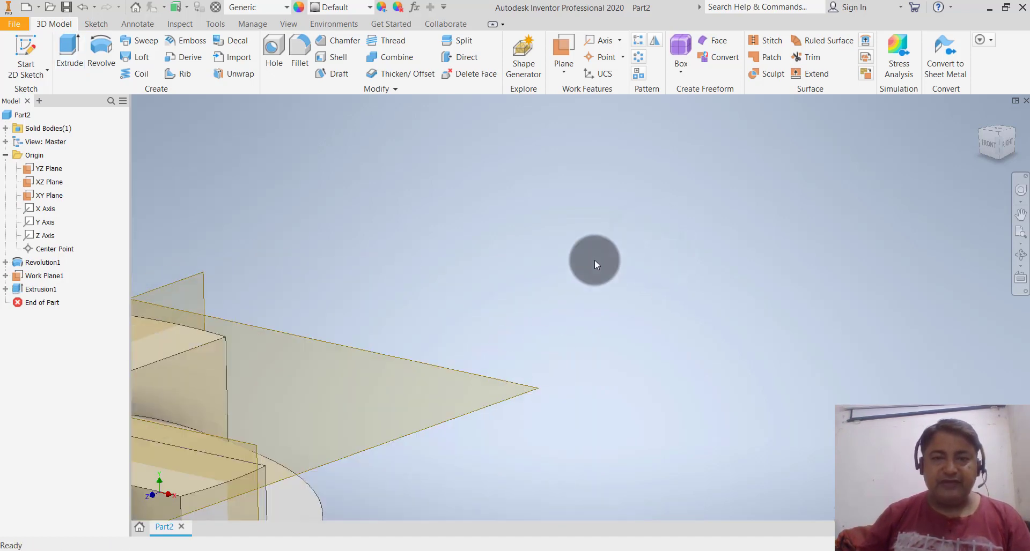
scroll(604, 237, down, 2)
Edit Extrusion1 and change its Boolean operation to Cut
scroll(604, 237, down, 3)
scroll(604, 236, down, 2)
scroll(583, 257, up, 5)
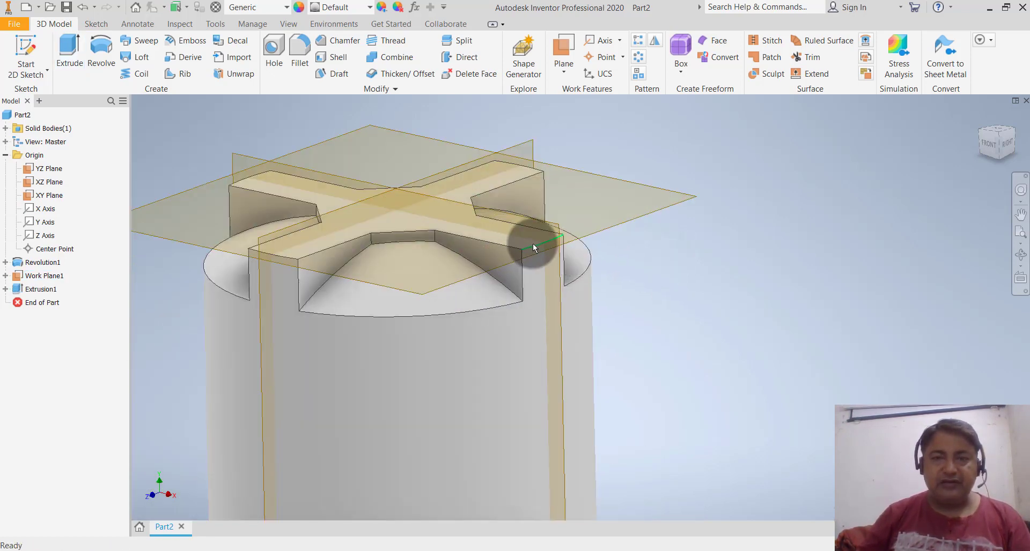
click(520, 239)
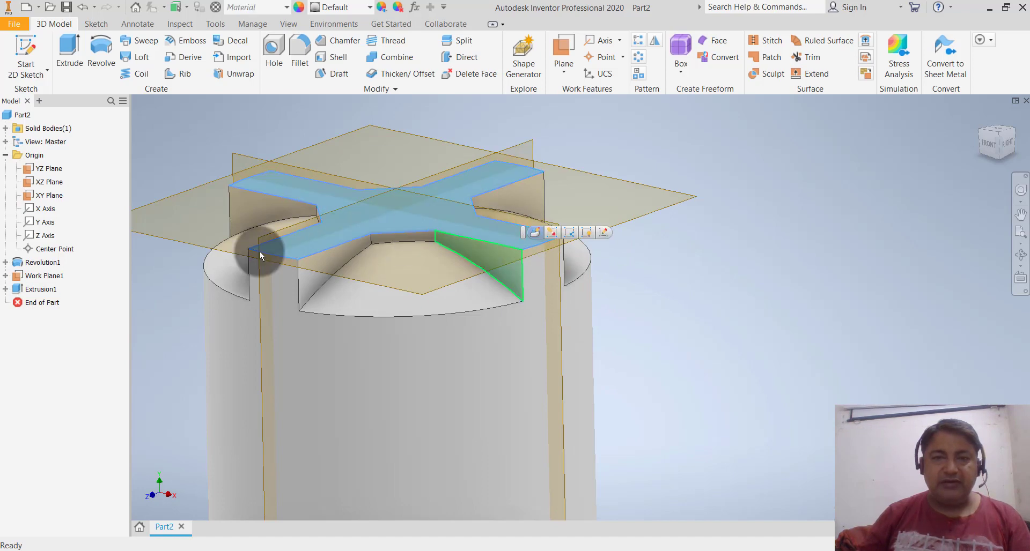
double_click(40, 288)
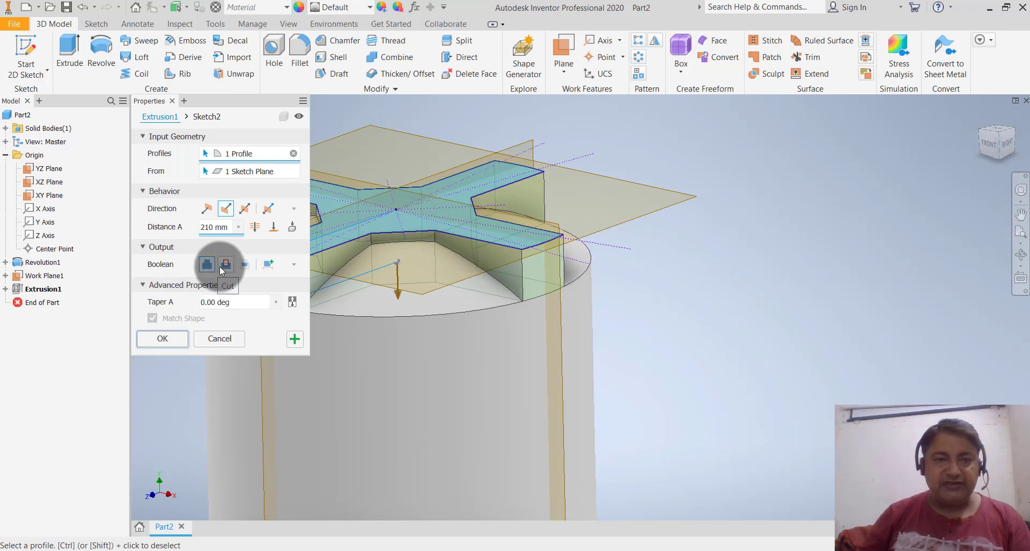
click(175, 340)
Orbit the model to inspect the tank from a higher viewpoint
scroll(721, 298, down, 3)
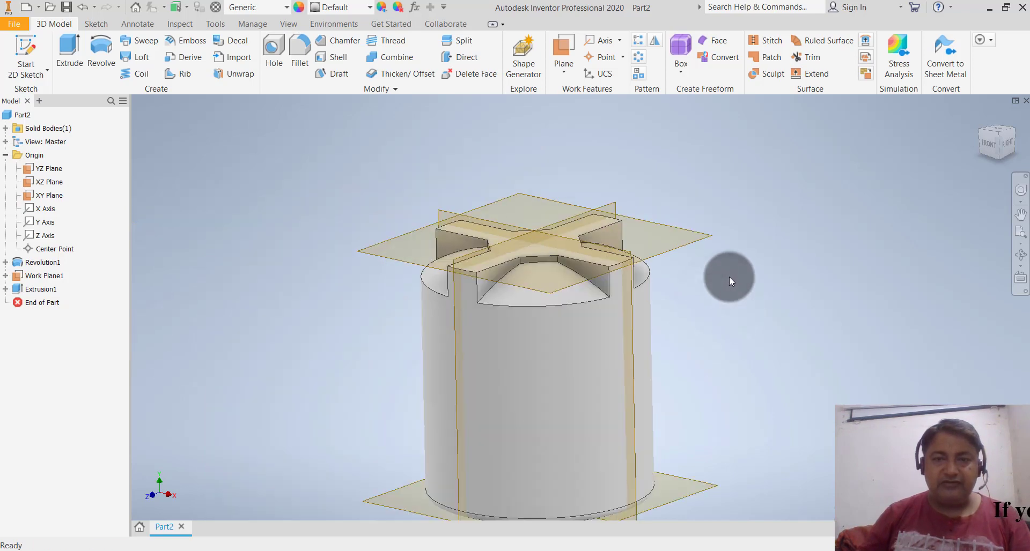
shift+middle_drag(729, 276, 719, 236)
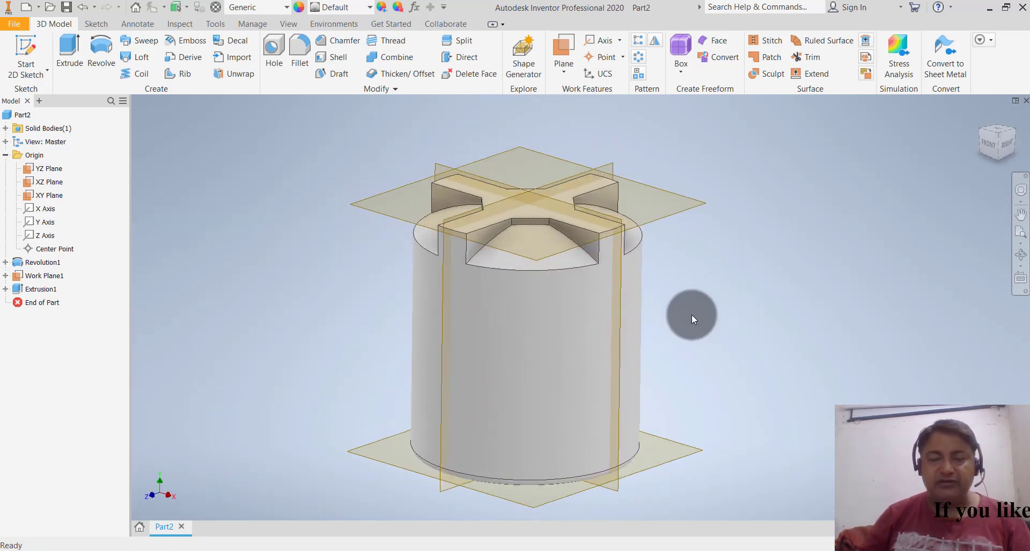
mouse_move(691, 314)
shift+middle_down()
mouse_move(662, 315)
mouse_move(677, 298)
shift+middle_up()
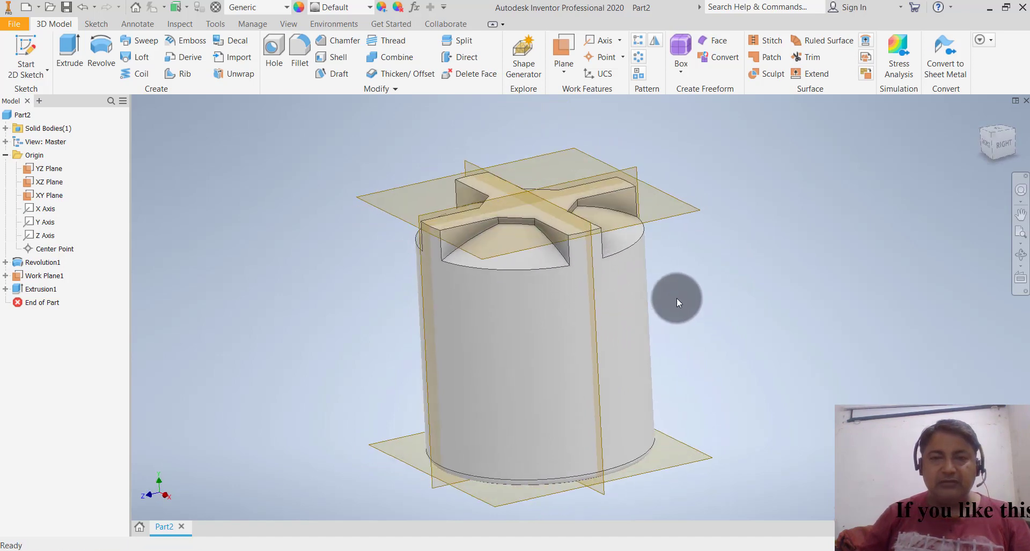
scroll(677, 298, up, 3)
scroll(677, 298, down, 2)
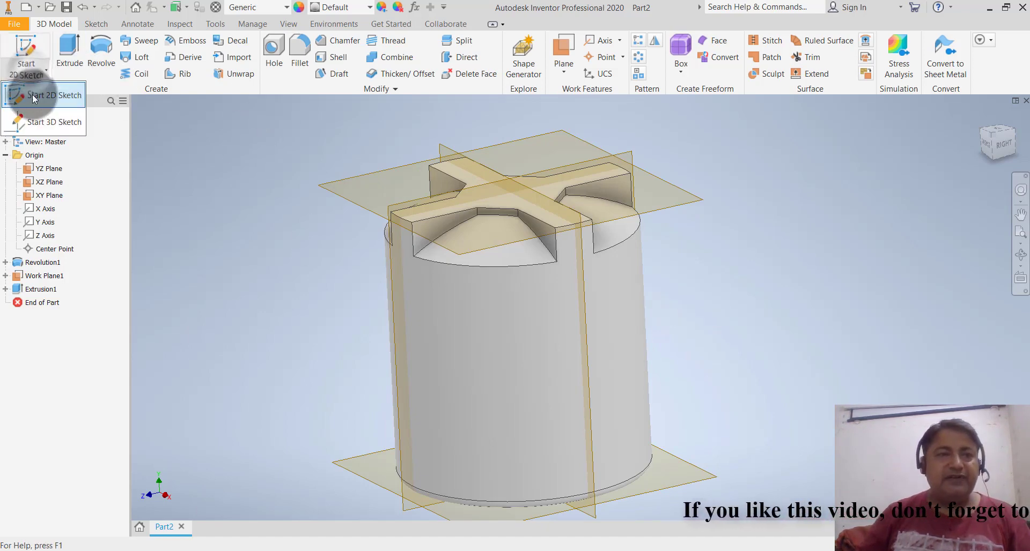
Start a new sketch on the tank's top face and draw a circle centred on the origin
click(26, 63)
click(459, 172)
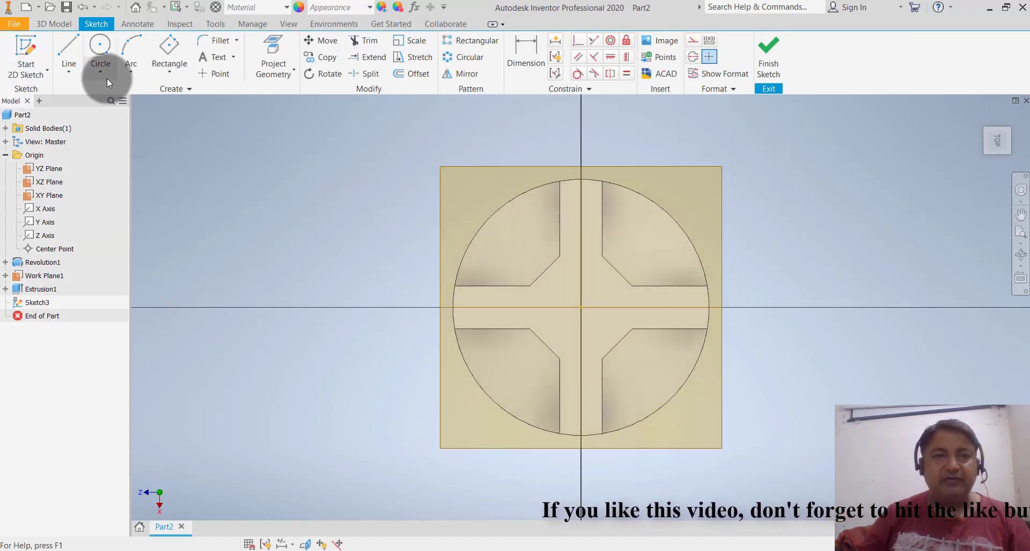
click(102, 72)
click(110, 93)
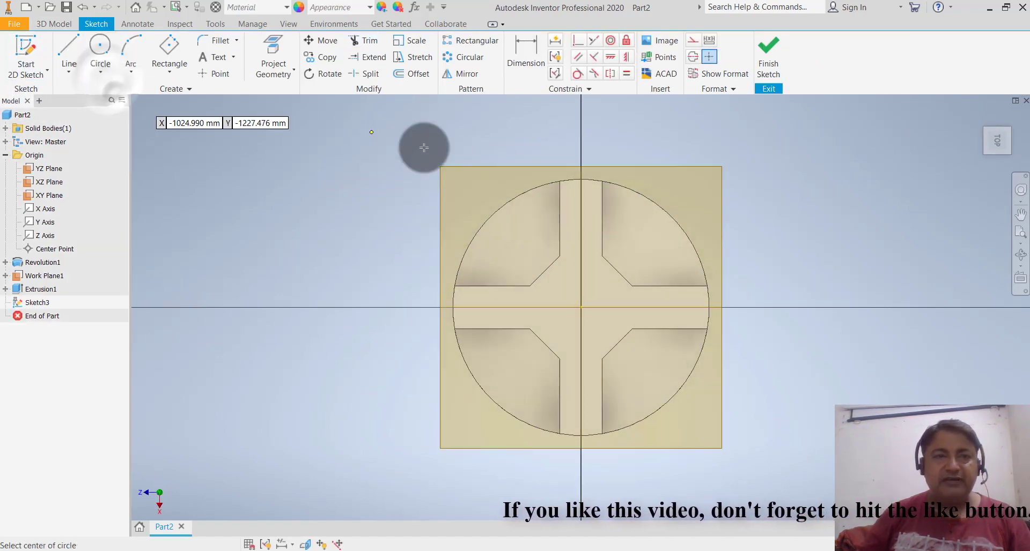
click(581, 307)
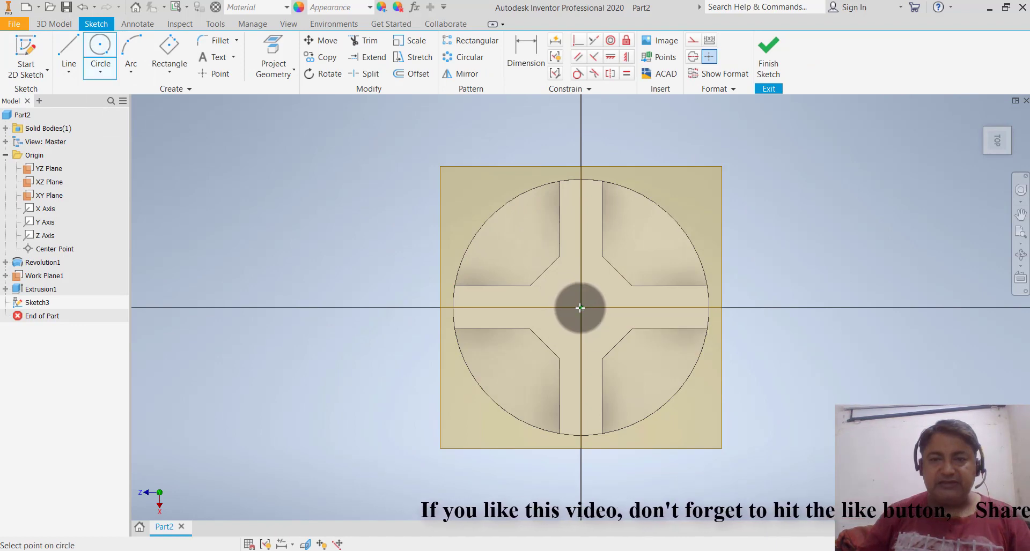
click(593, 274)
key(Escape)
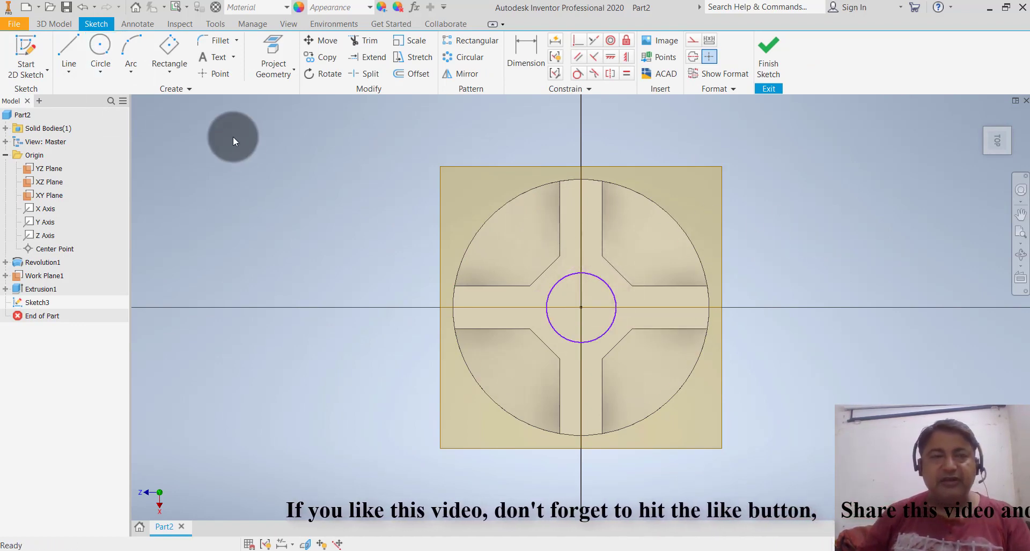
Dimension the circle to a 400 mm diameter and finish the sketch
click(520, 64)
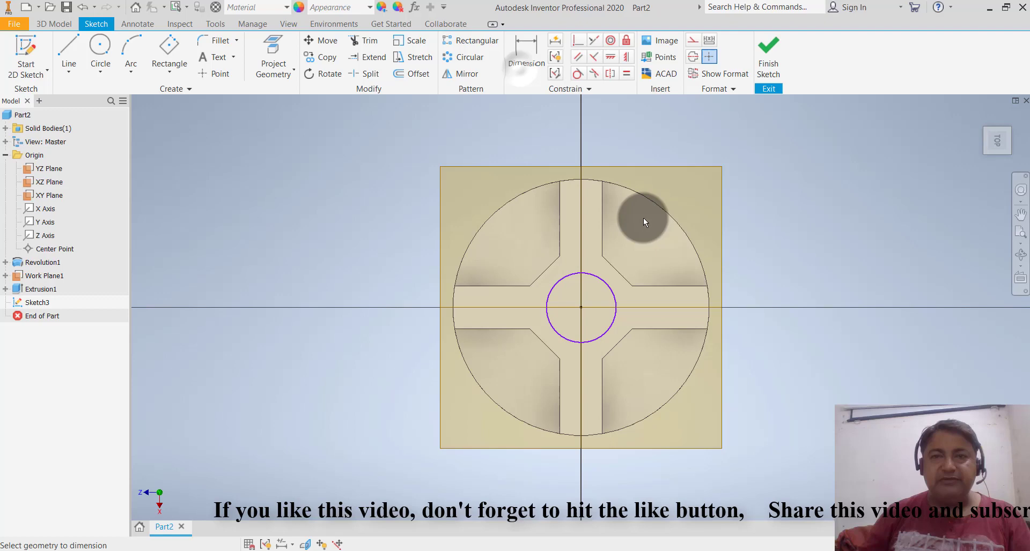
click(609, 285)
click(746, 236)
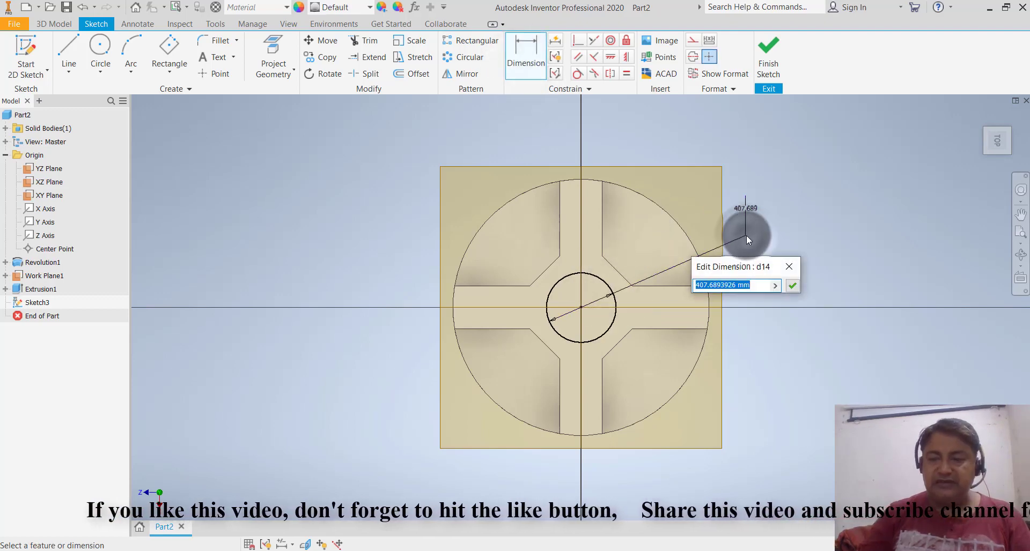
text(400)
key(Return)
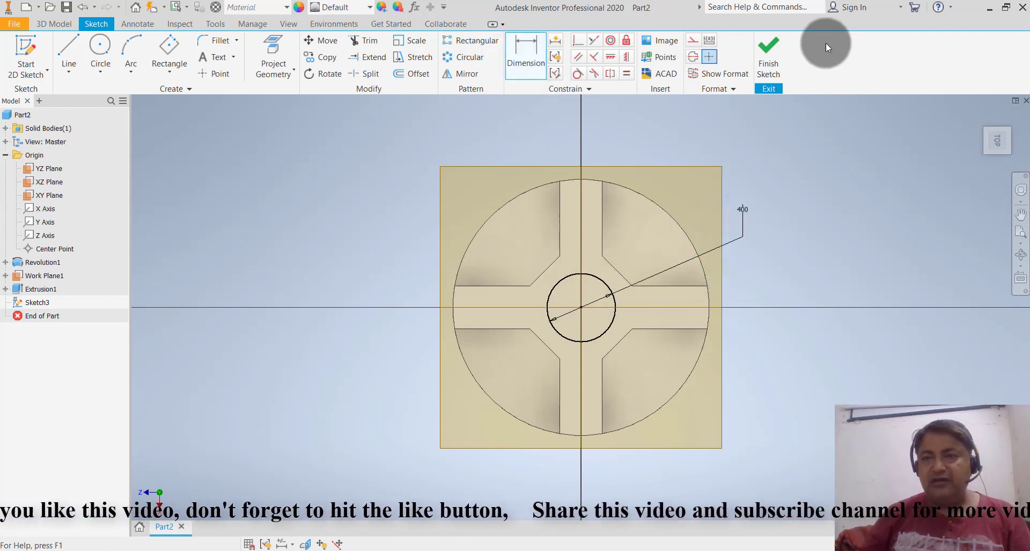
click(773, 63)
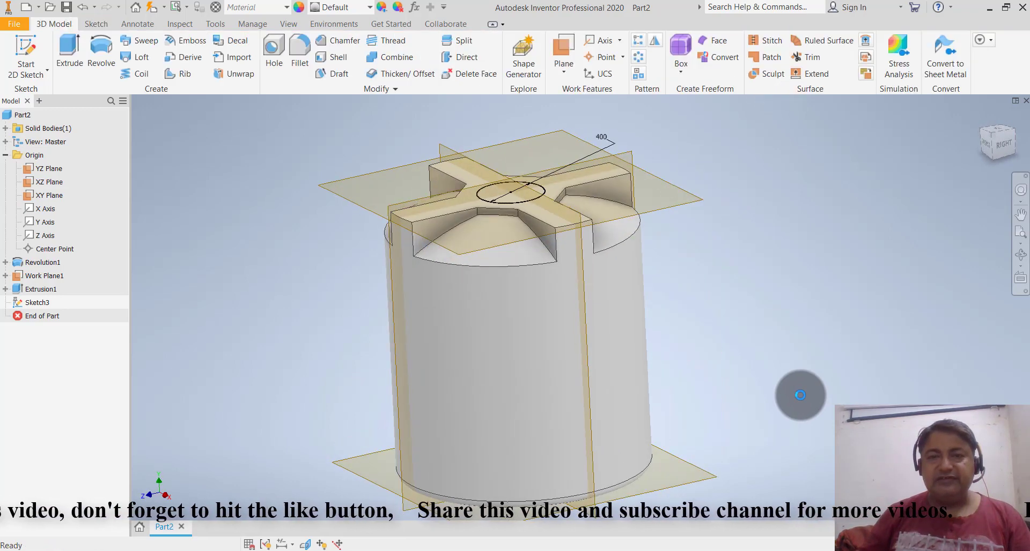
Extrude the 400 mm top circle 60 mm to create the Extrusion2 neck boss
click(74, 66)
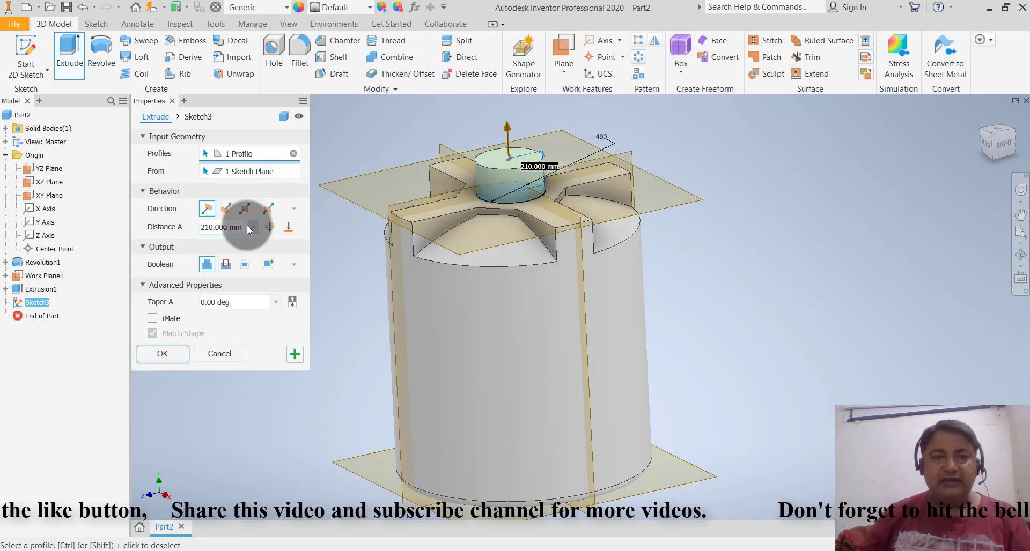
click(247, 225)
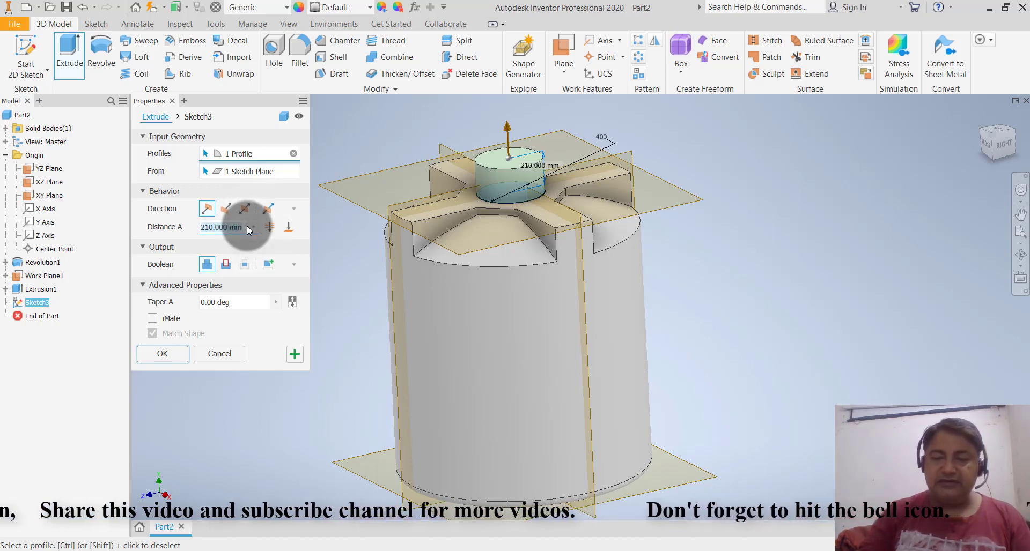
text(60)
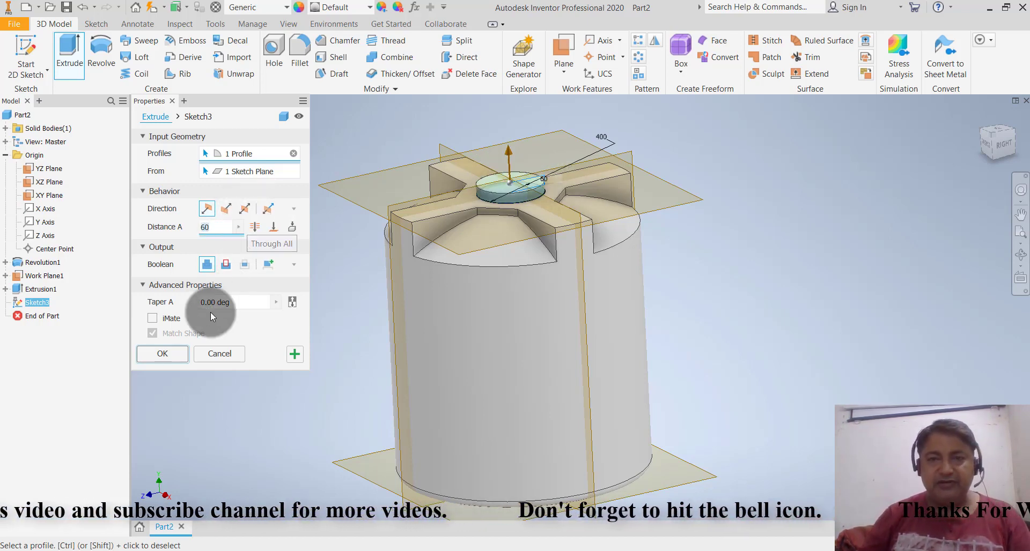
click(158, 355)
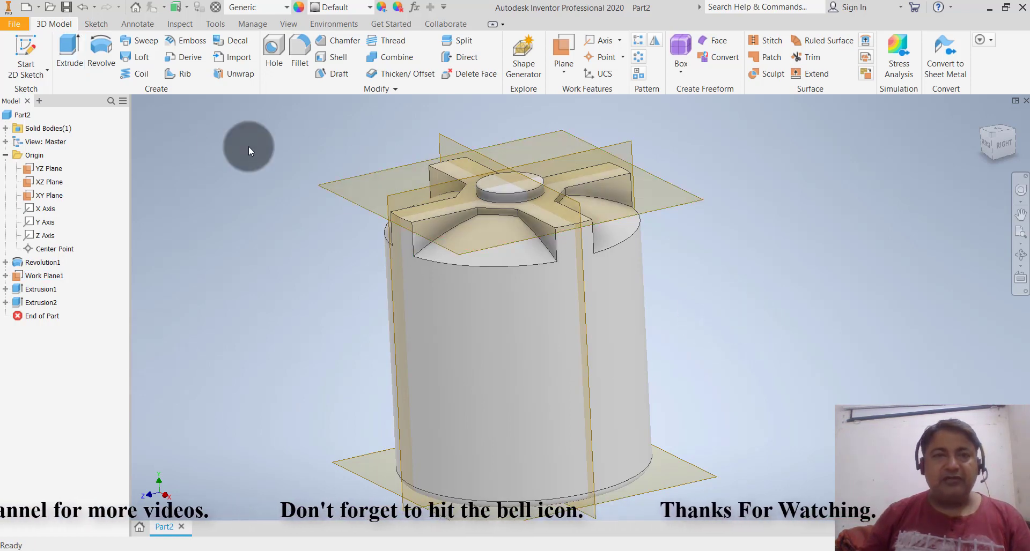
click(31, 79)
Start a new 2D sketch on the work plane and draw a small center-point circle at the tank's left wall
click(40, 96)
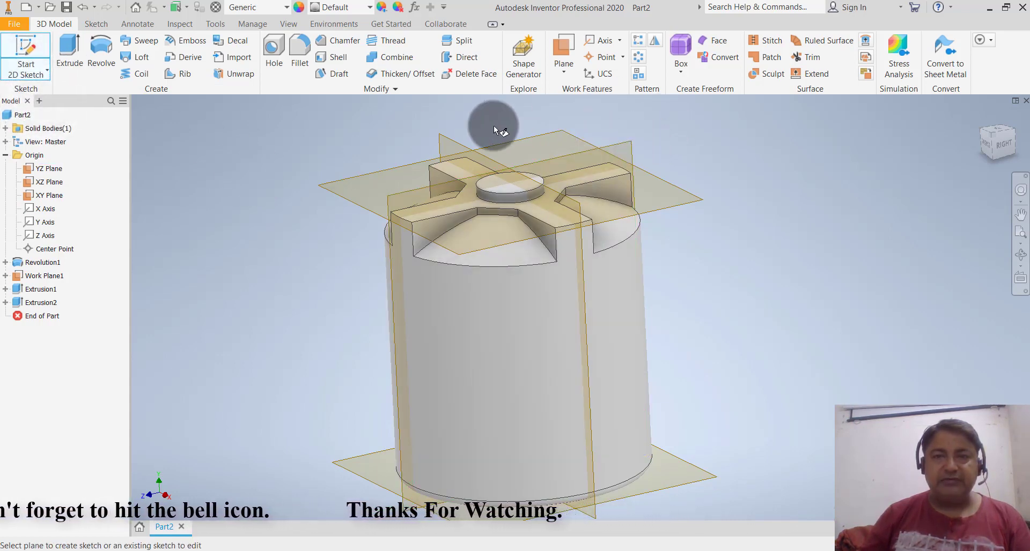
click(746, 185)
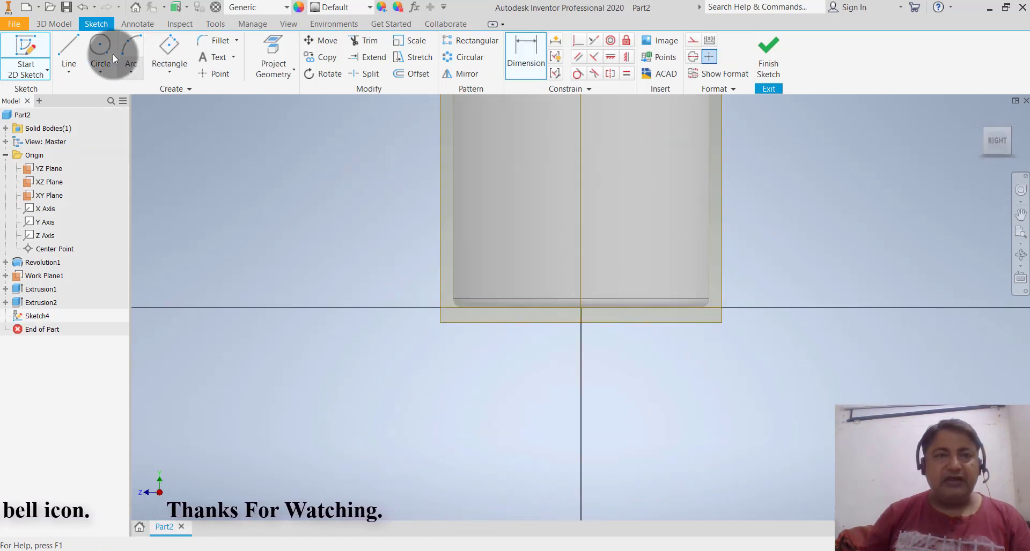
click(100, 70)
click(106, 92)
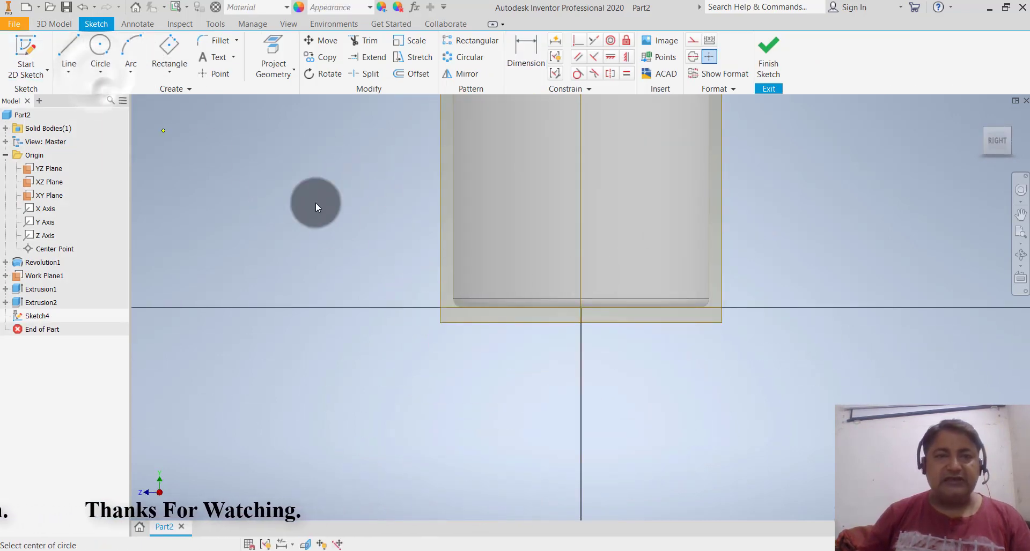
click(455, 227)
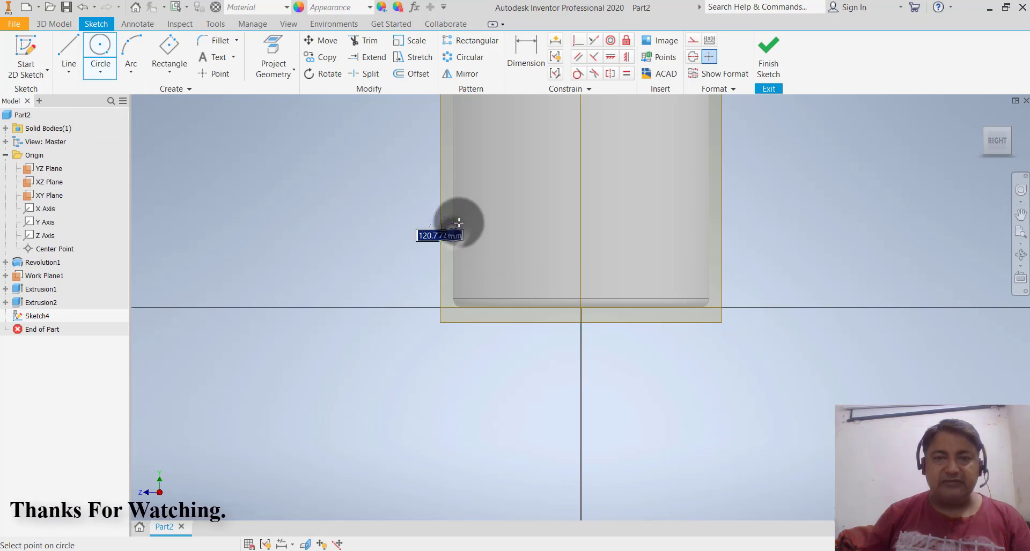
click(457, 223)
scroll(472, 215, down, 3)
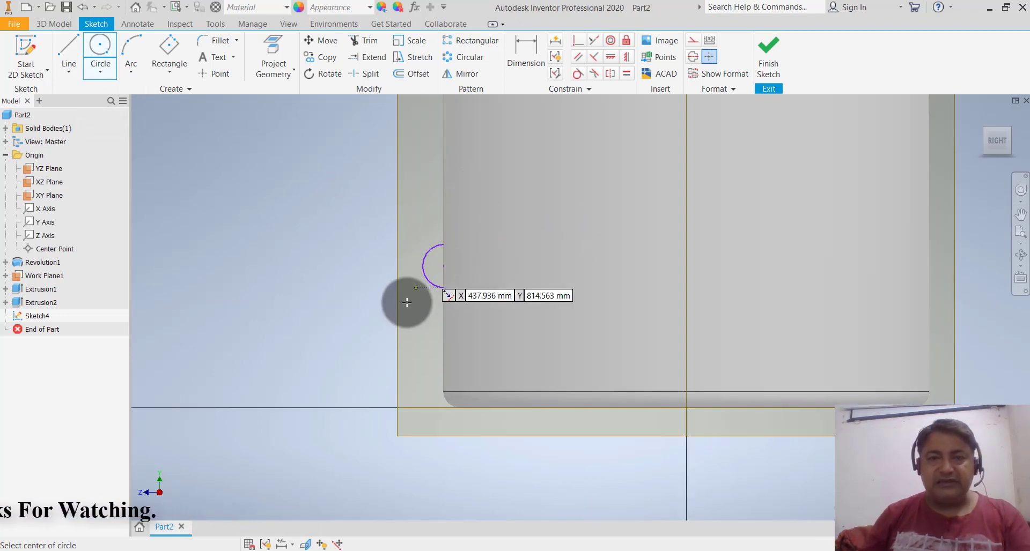
key(Escape)
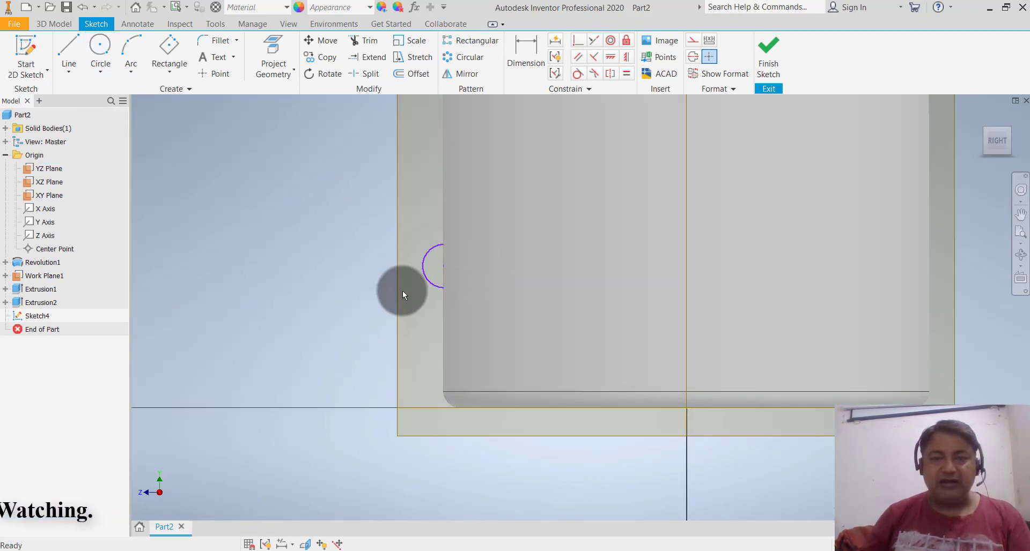
Dimension the circle, undoing a trial 70 value so it reads 134.808
click(514, 52)
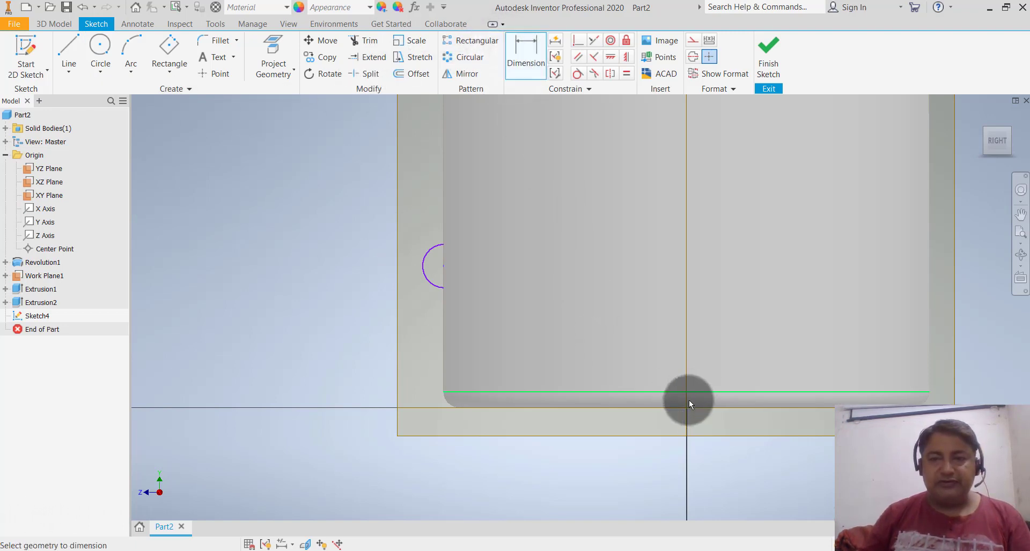
click(687, 408)
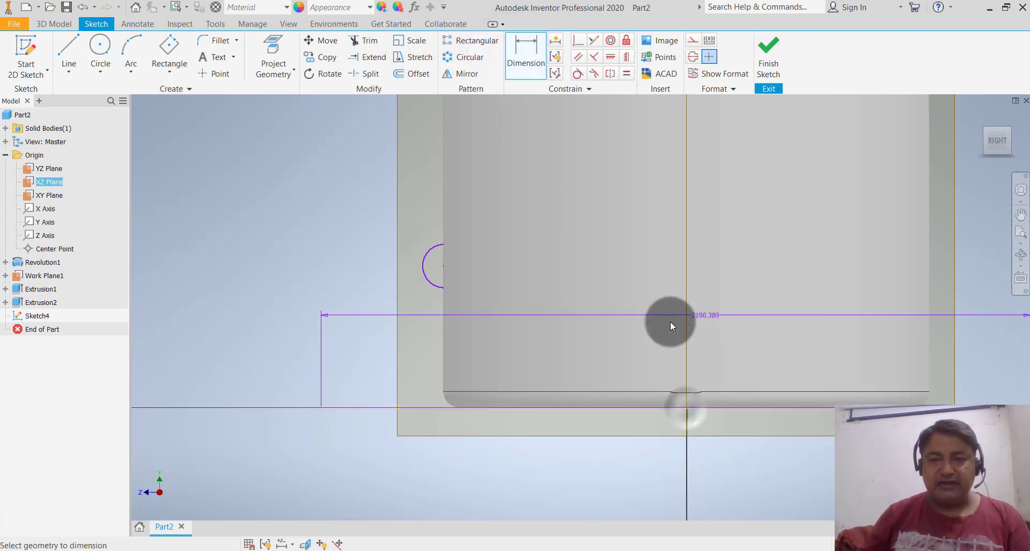
key(Escape)
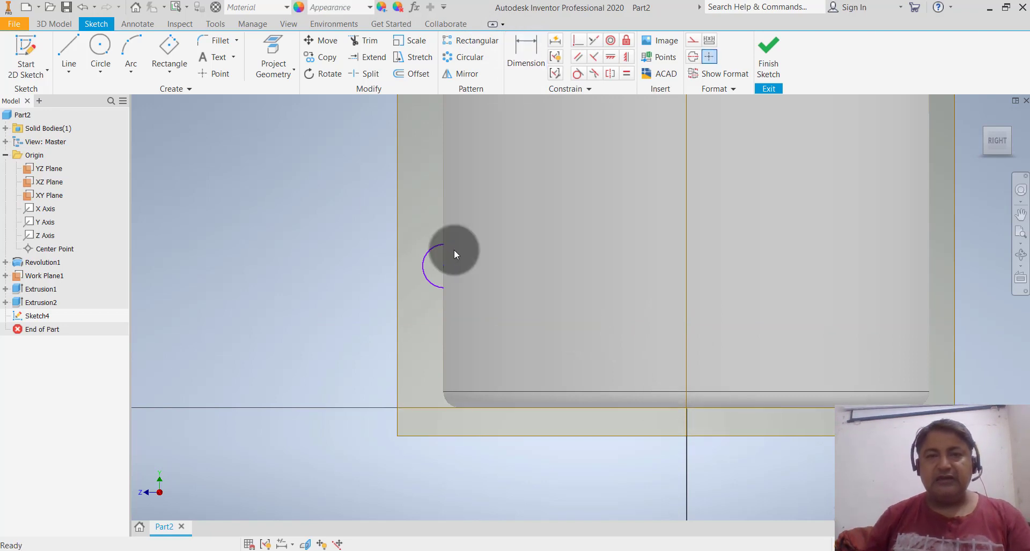
key(d)
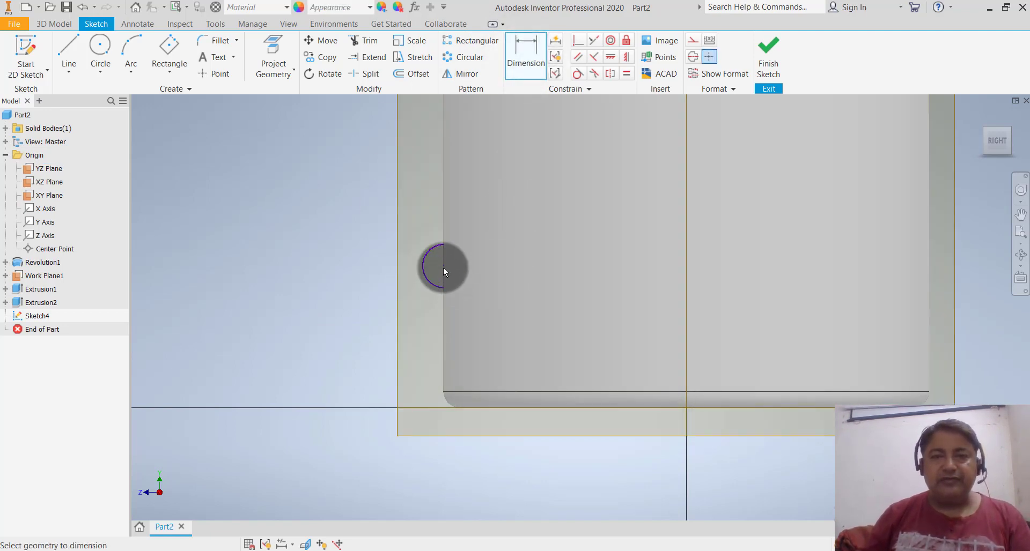
click(423, 257)
click(333, 239)
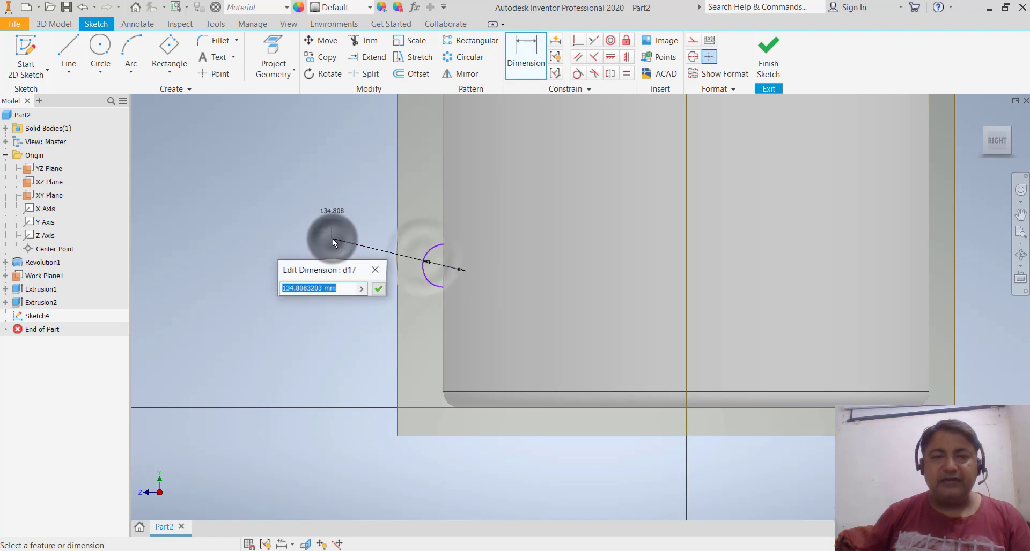
text(70)
key(Return)
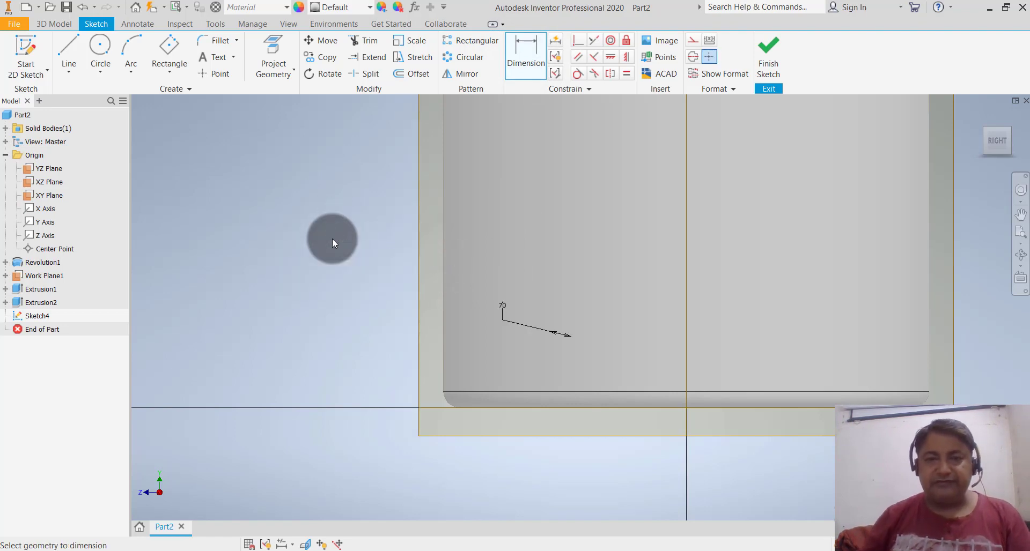
key(ctrl+z)
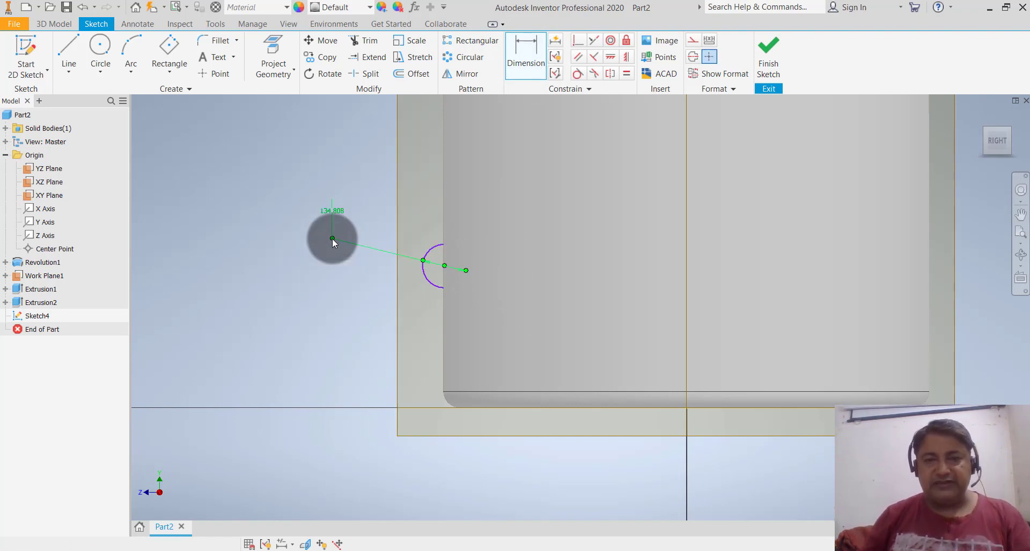
click(524, 54)
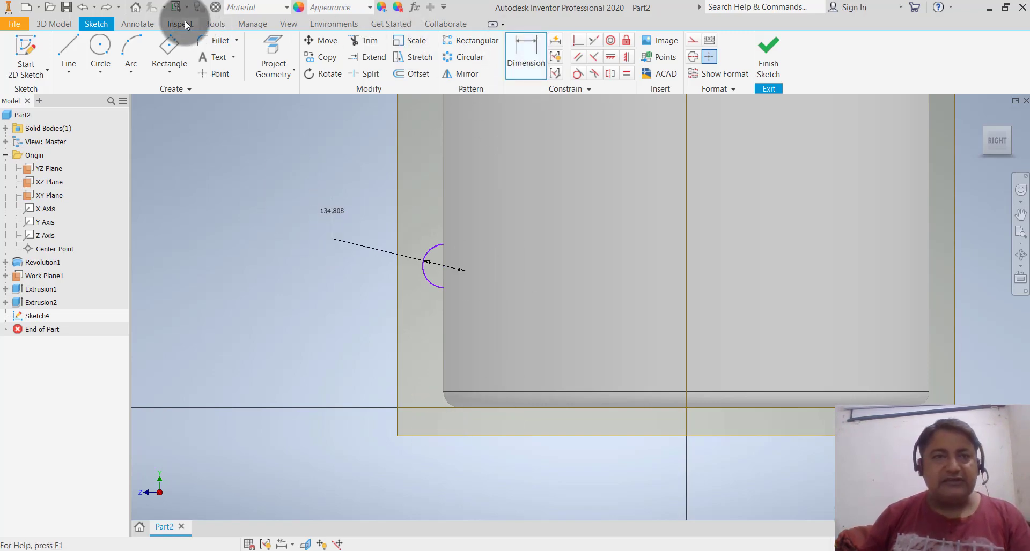
click(284, 23)
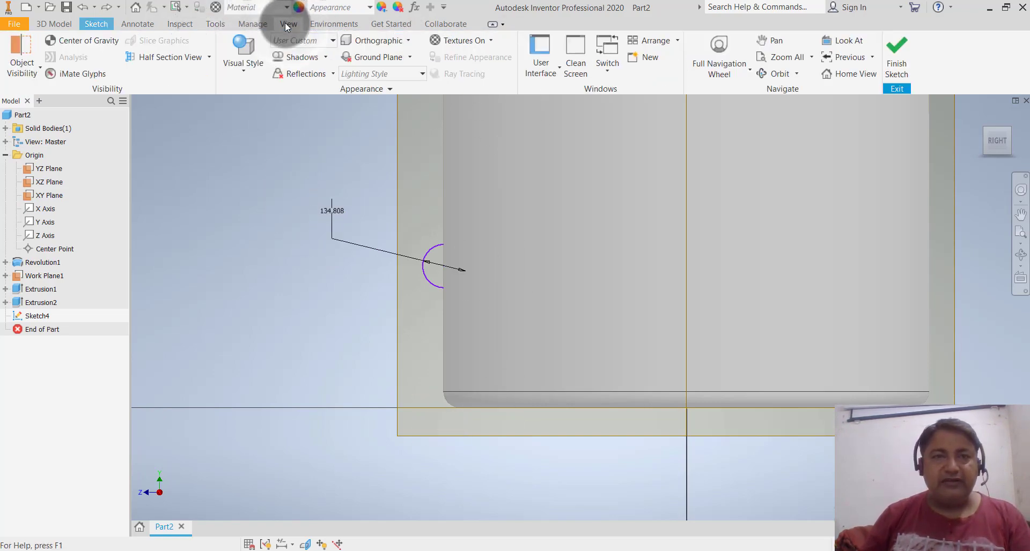
Switch the model to wireframe display and return to the sketch tools
click(251, 70)
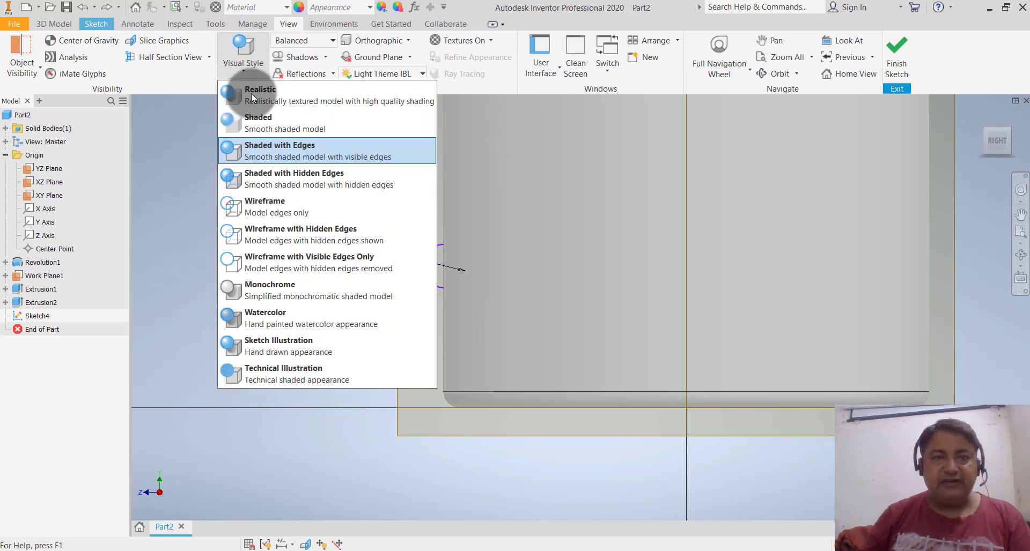
click(266, 204)
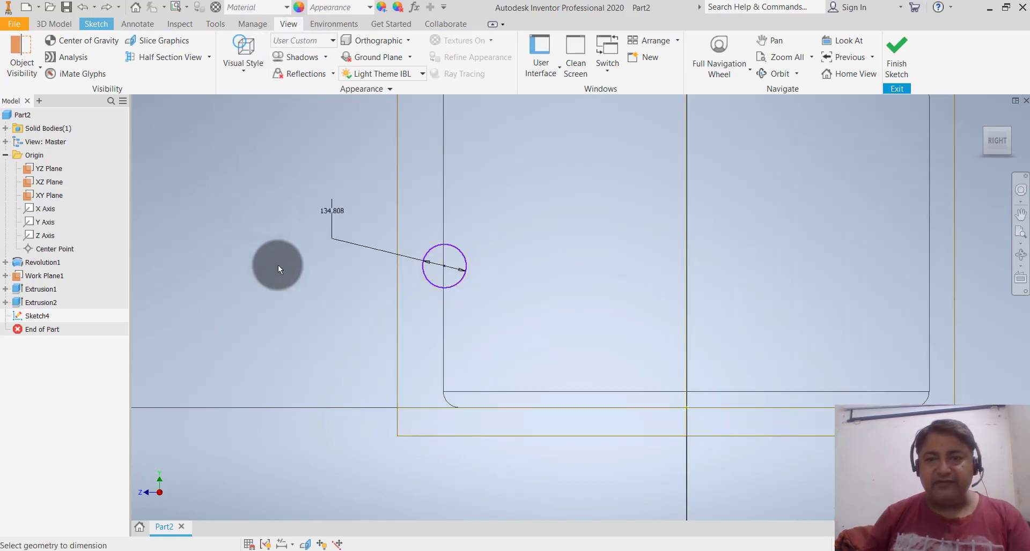
click(52, 23)
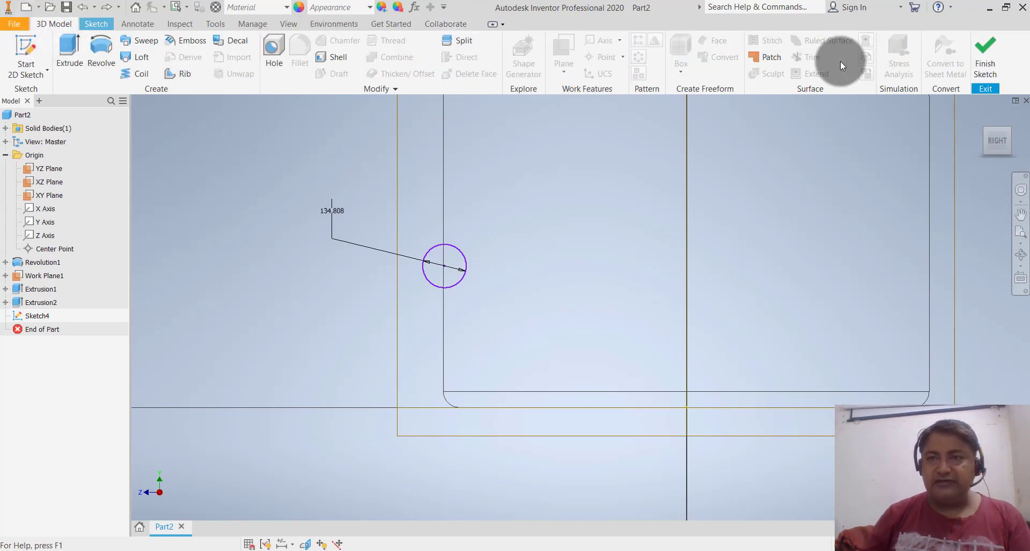
click(95, 24)
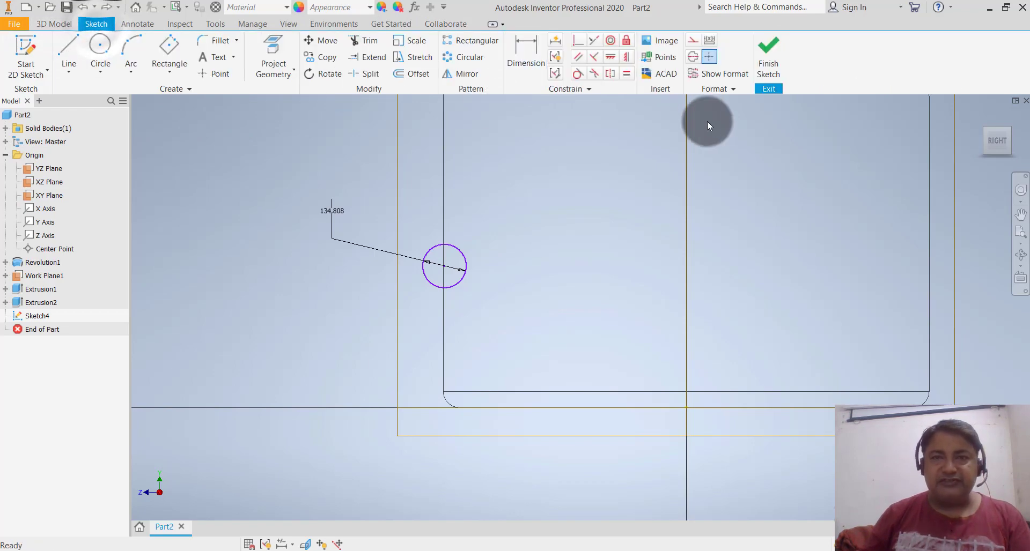
Dimension the circle centre 150 above the tank's base line
click(522, 65)
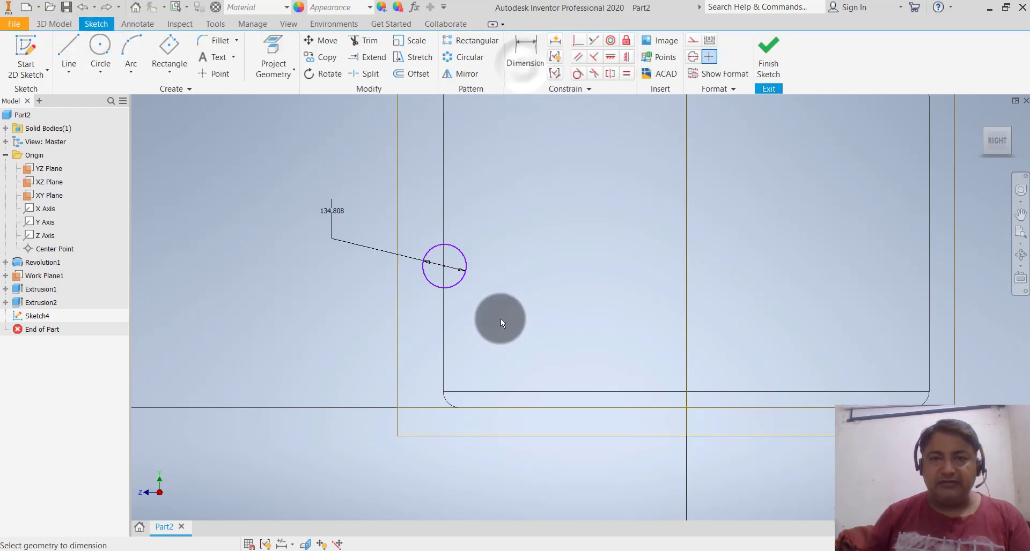
click(528, 53)
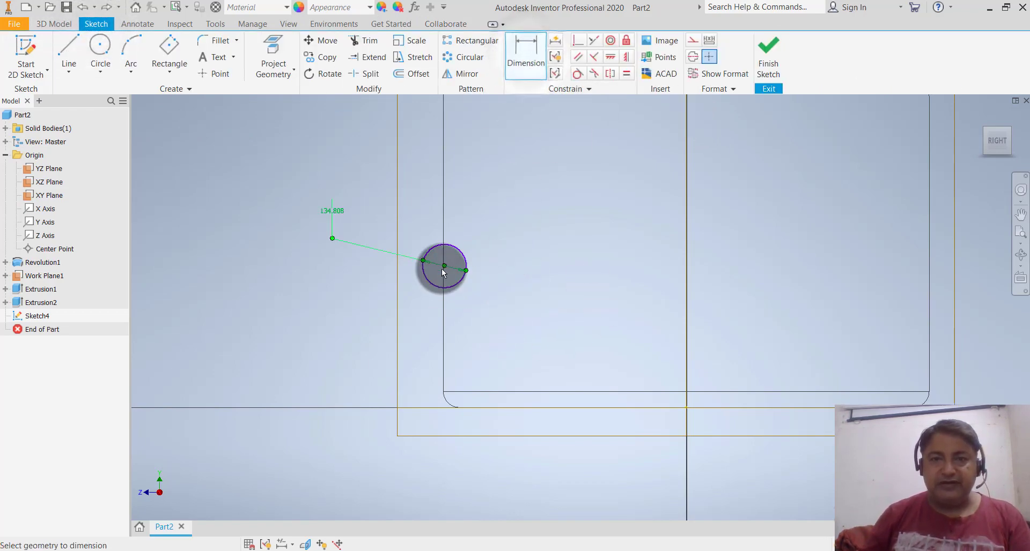
click(688, 407)
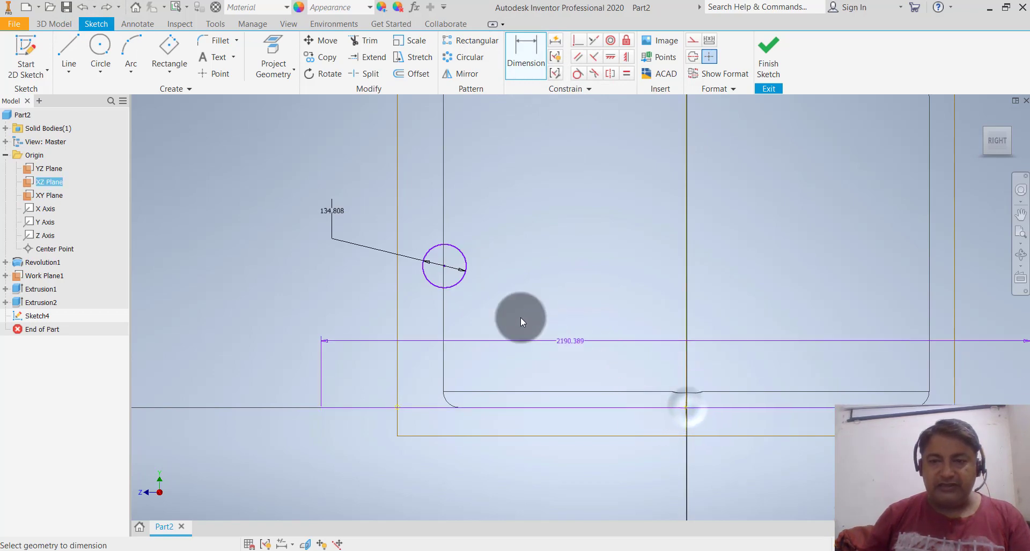
click(444, 267)
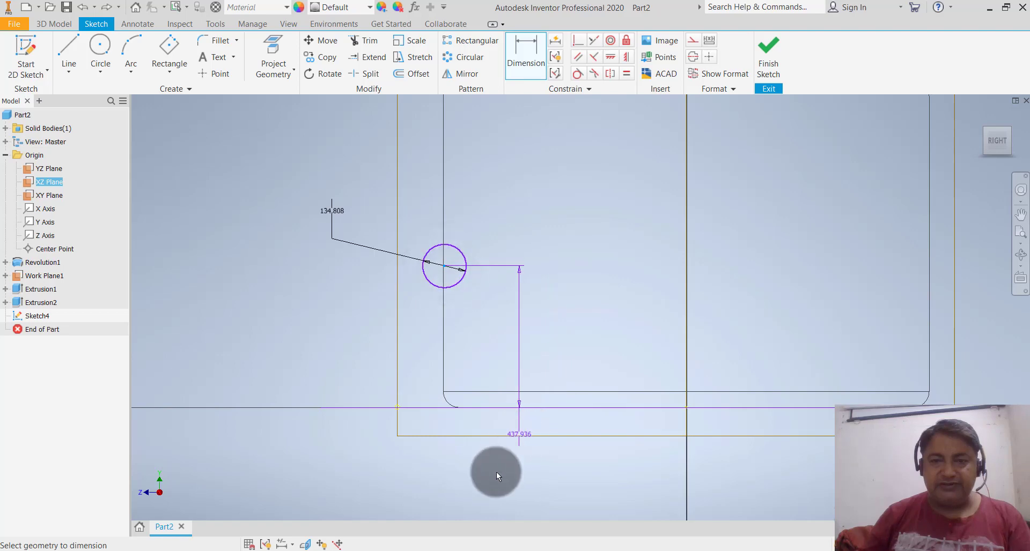
scroll(500, 365, up, 2)
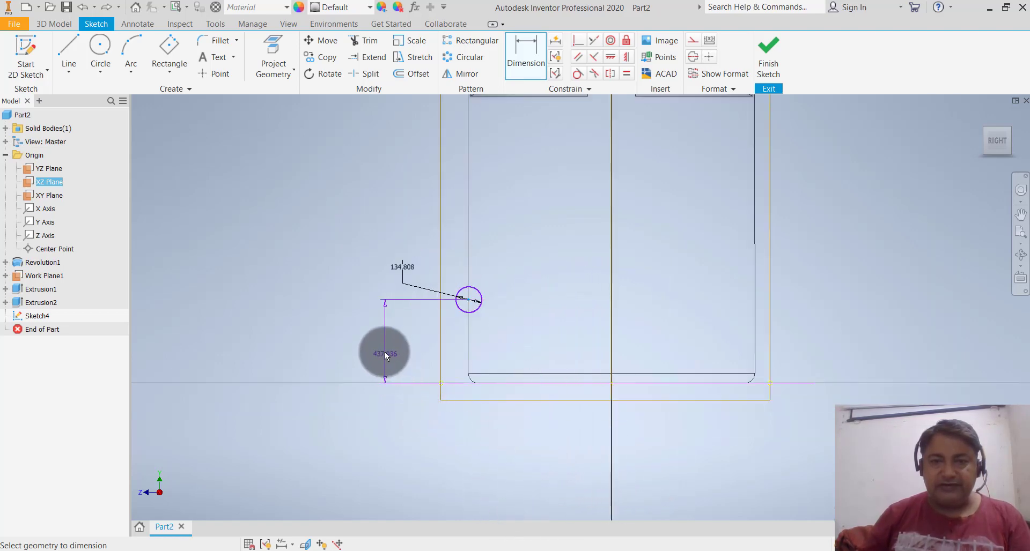
click(384, 350)
text(150)
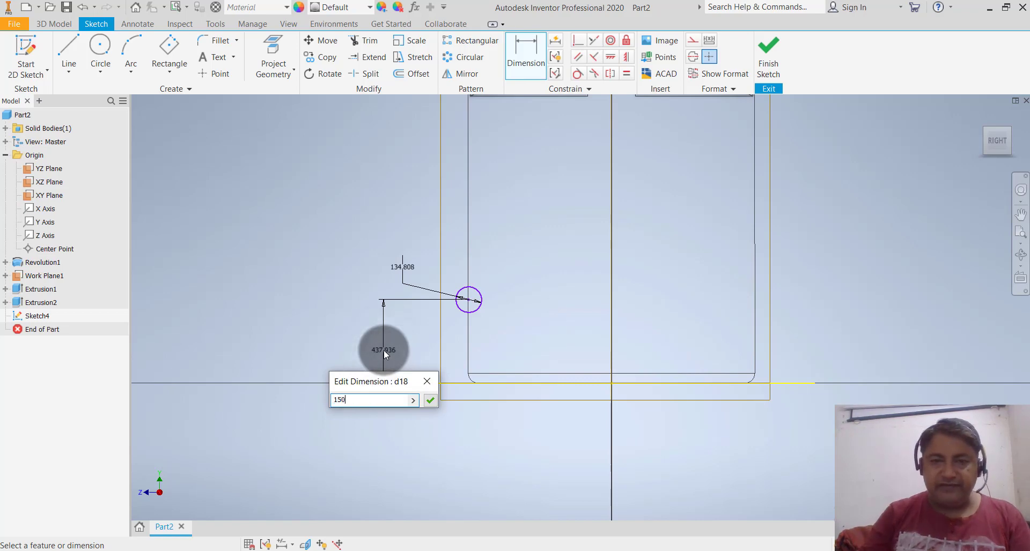
key(Return)
scroll(512, 359, down, 3)
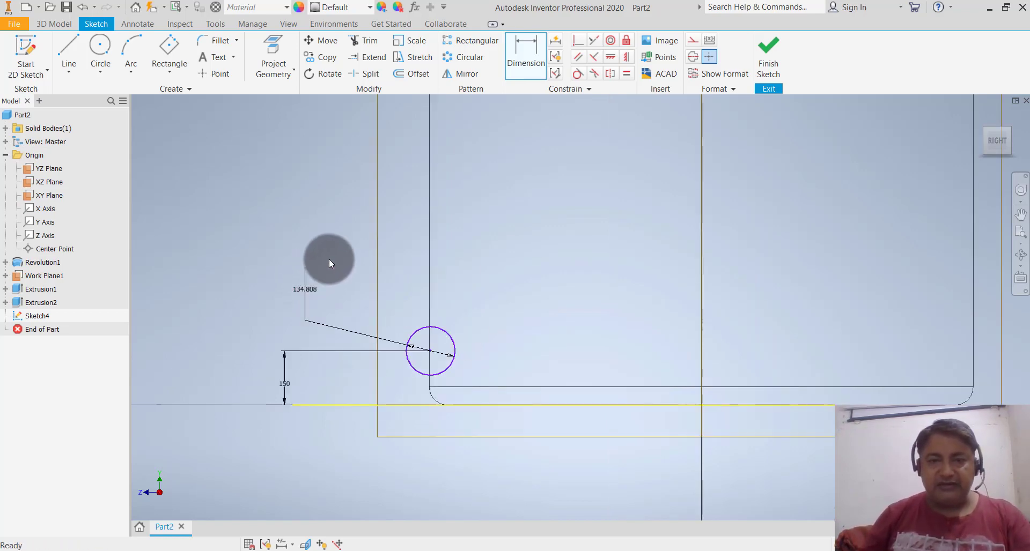
Change the circle's dimension to 70 and zoom out to check the sketch
double_click(306, 289)
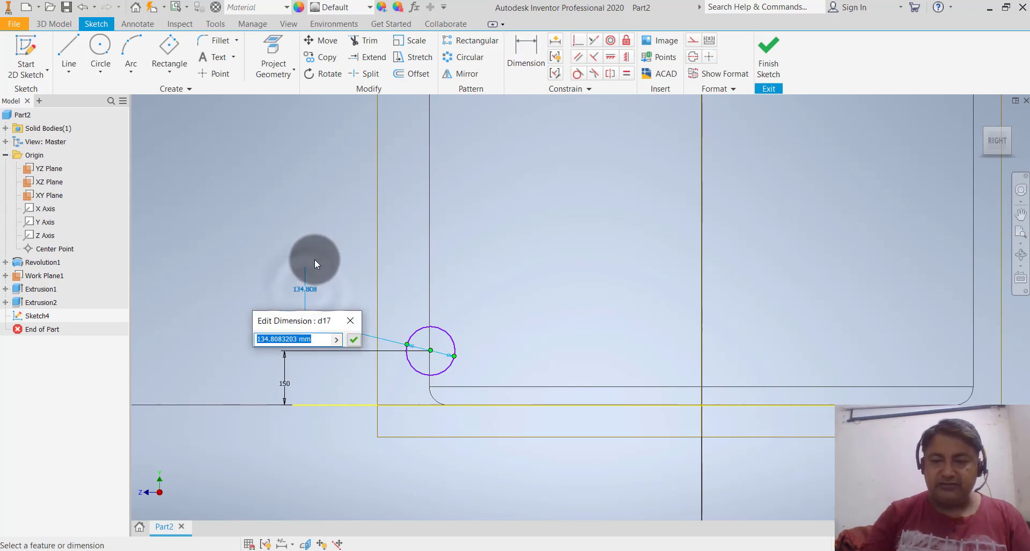
text(70)
key(Return)
click(287, 214)
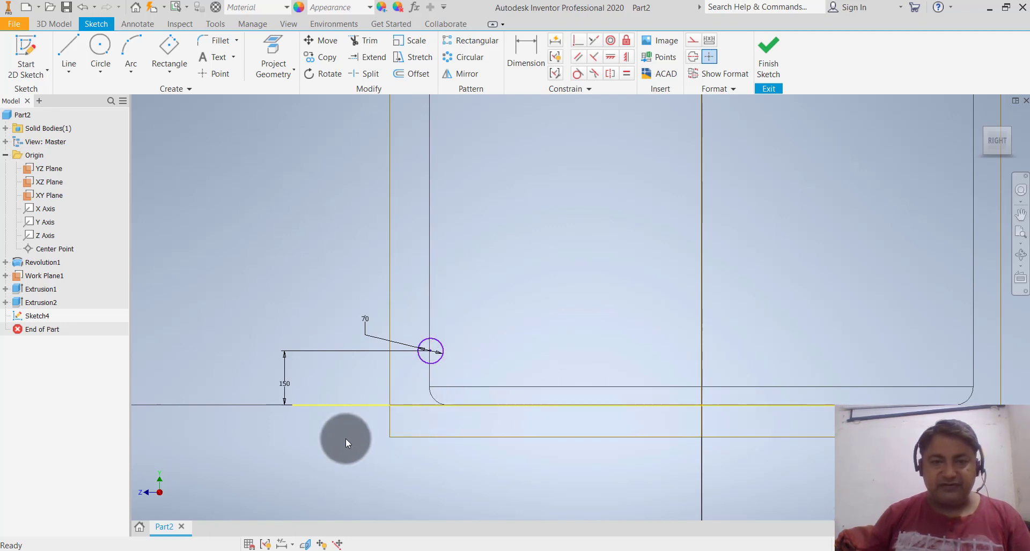
scroll(339, 439, down, 3)
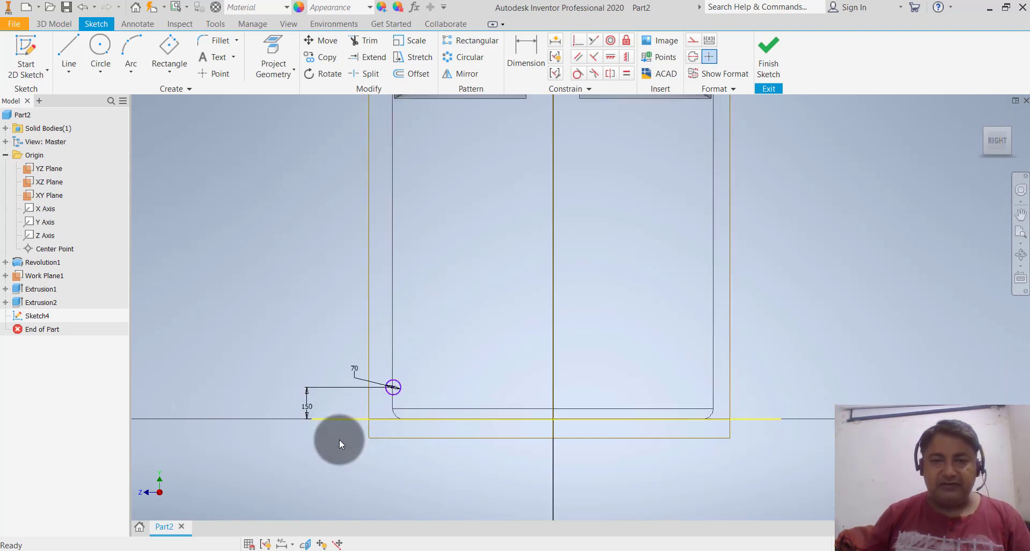
scroll(366, 442, down, 2)
scroll(365, 420, up, 3)
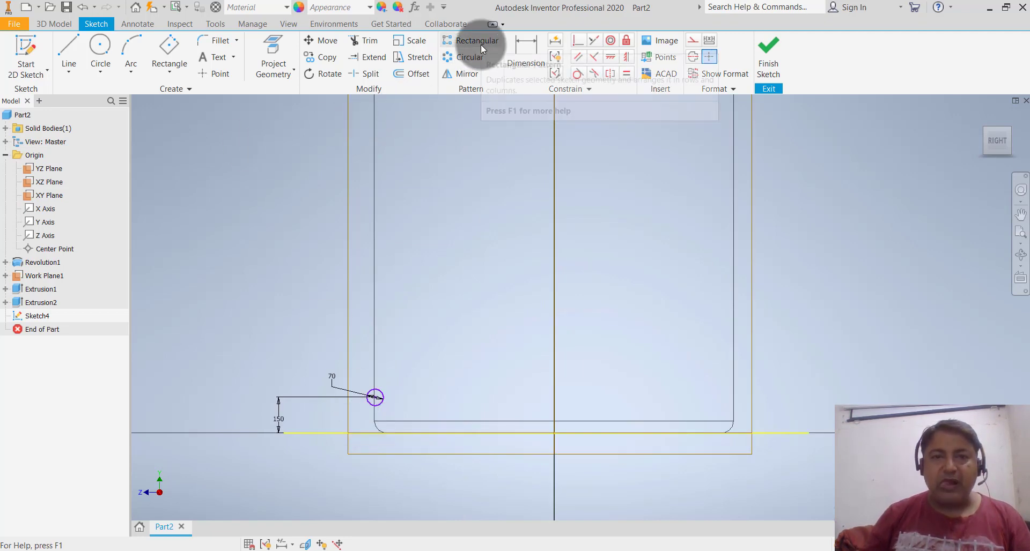
Reopen Sketch4, delete the base horizontal line with its 150 dimension, and finish the sketch
click(769, 70)
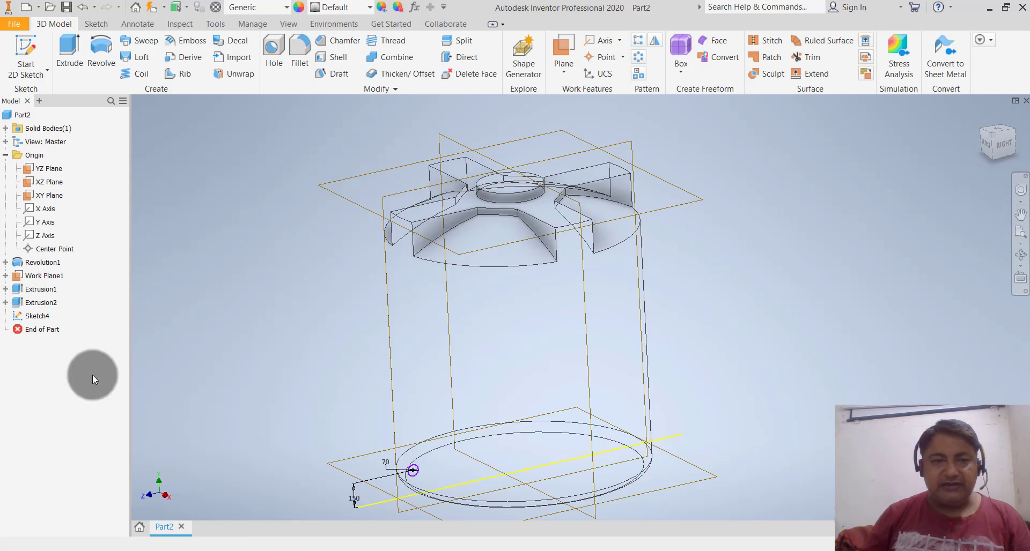
double_click(39, 317)
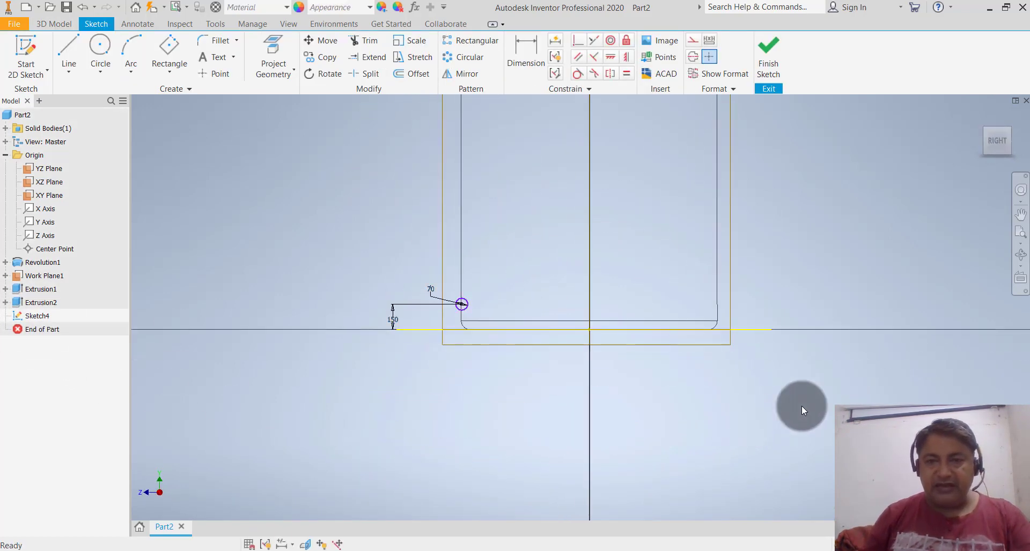
click(416, 331)
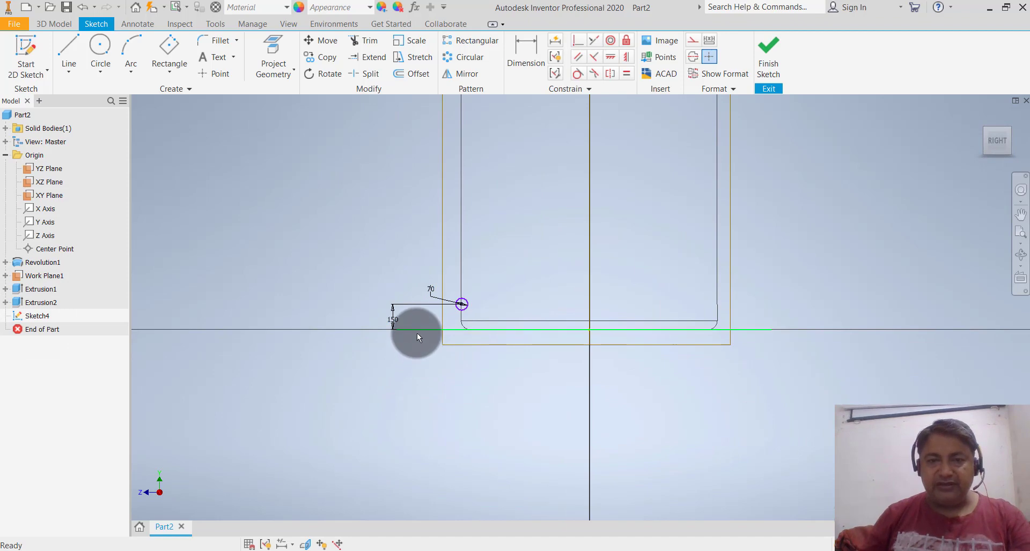
click(414, 379)
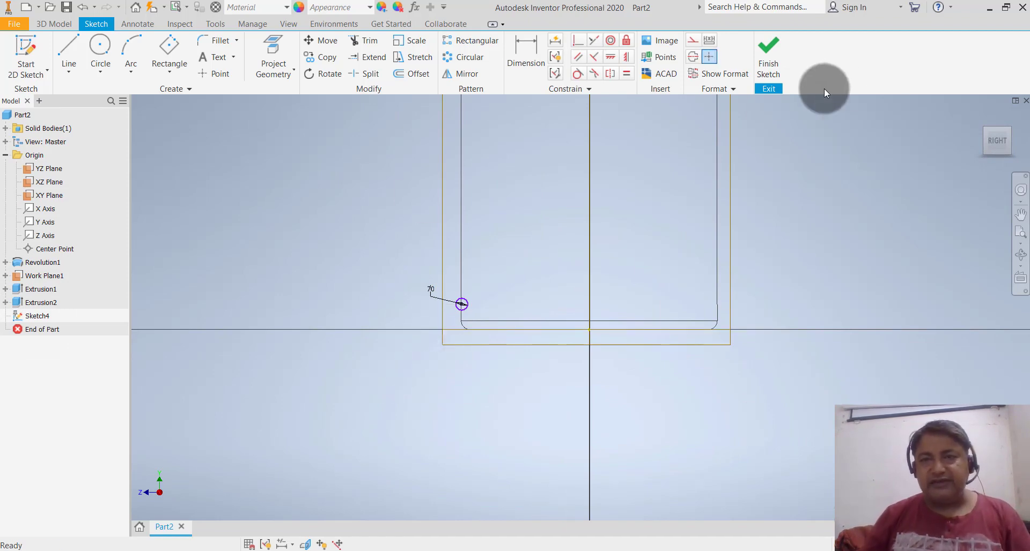
click(768, 66)
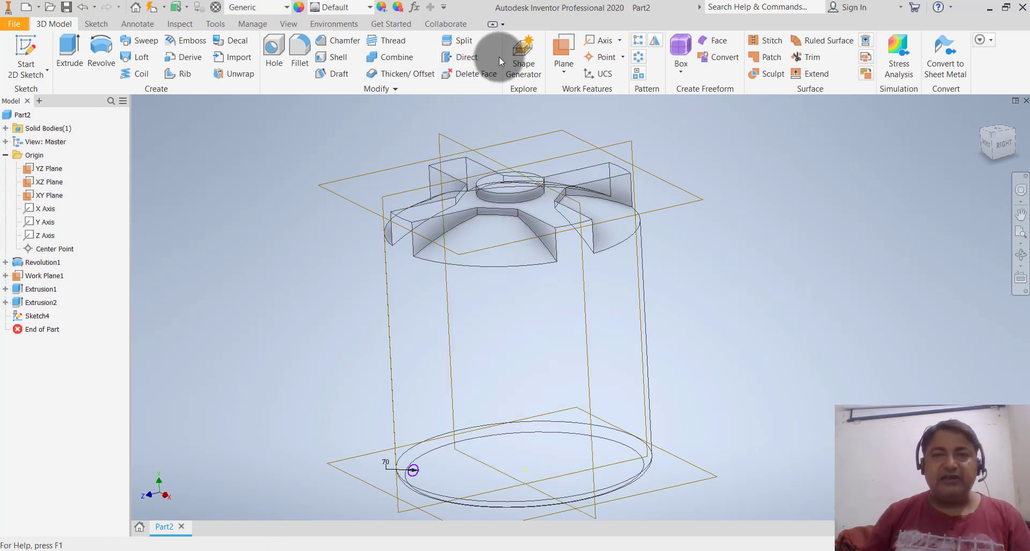
click(21, 70)
On the YZ plane, draw a vertical line up from the neck boss top's centre and finish the sketch
click(28, 85)
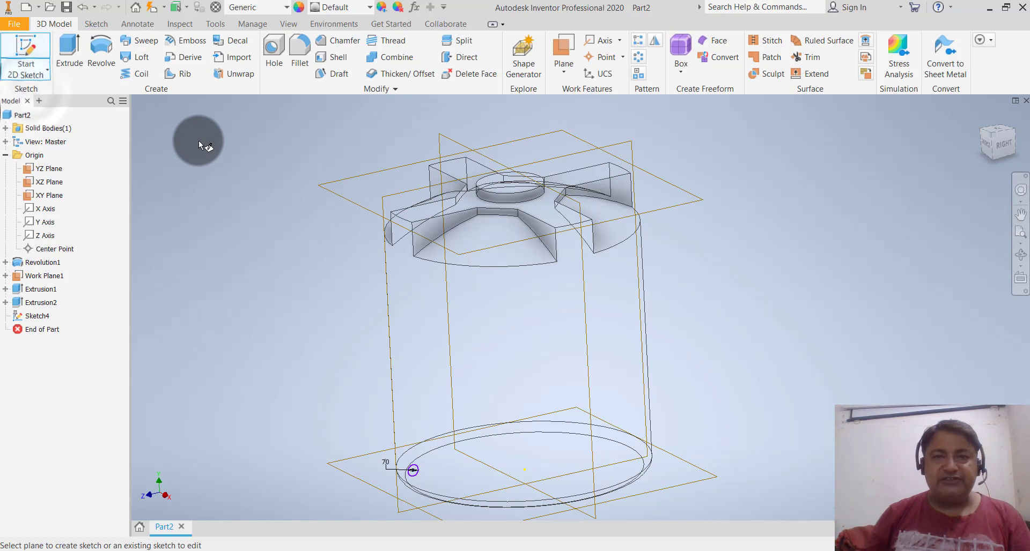
click(629, 145)
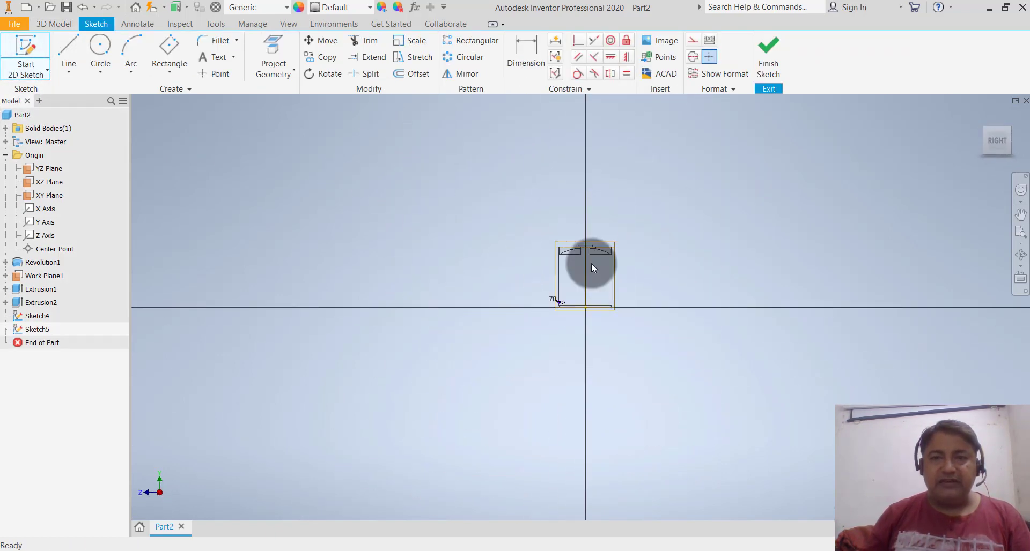
scroll(594, 236, up, 3)
scroll(594, 247, up, 2)
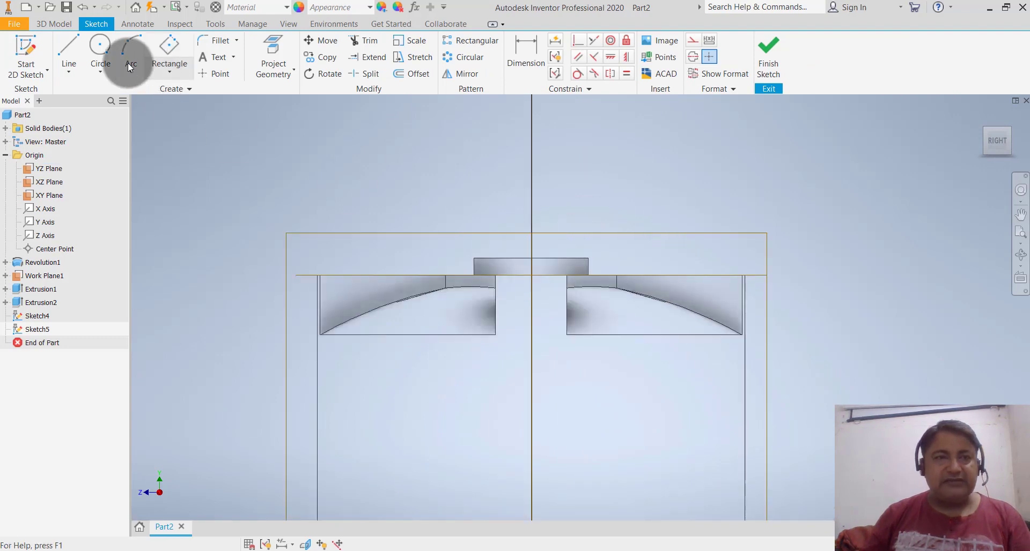
click(74, 50)
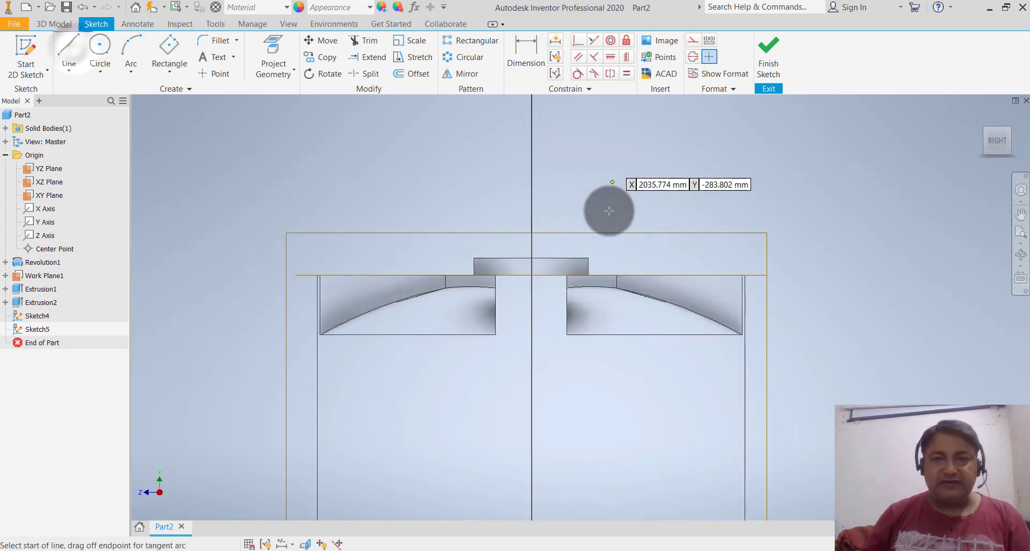
click(531, 259)
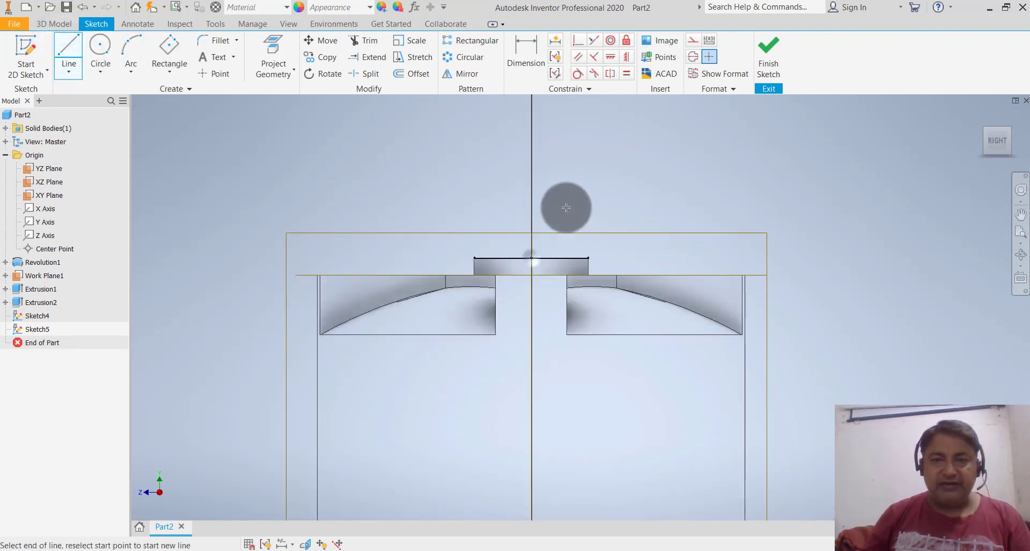
click(531, 161)
key(Escape)
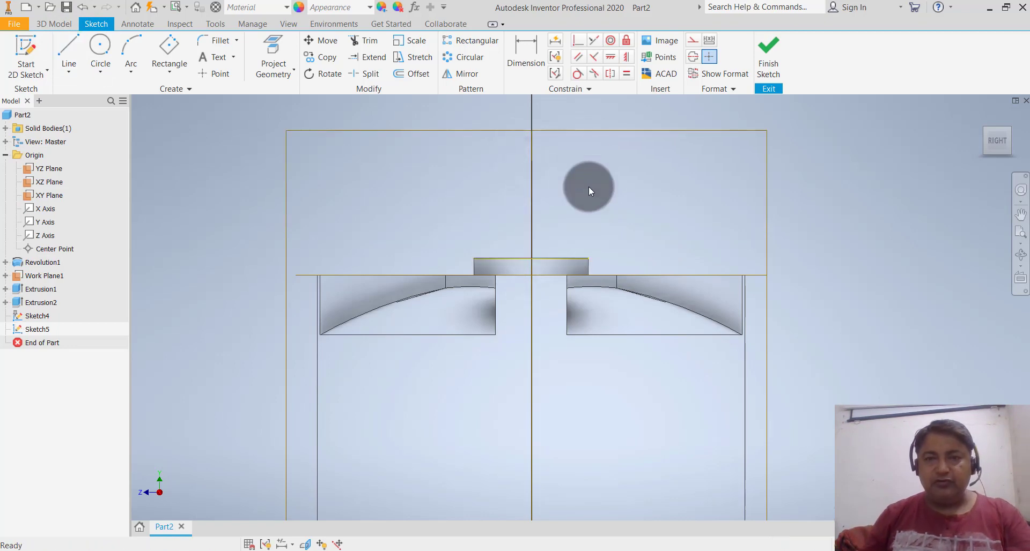
click(561, 256)
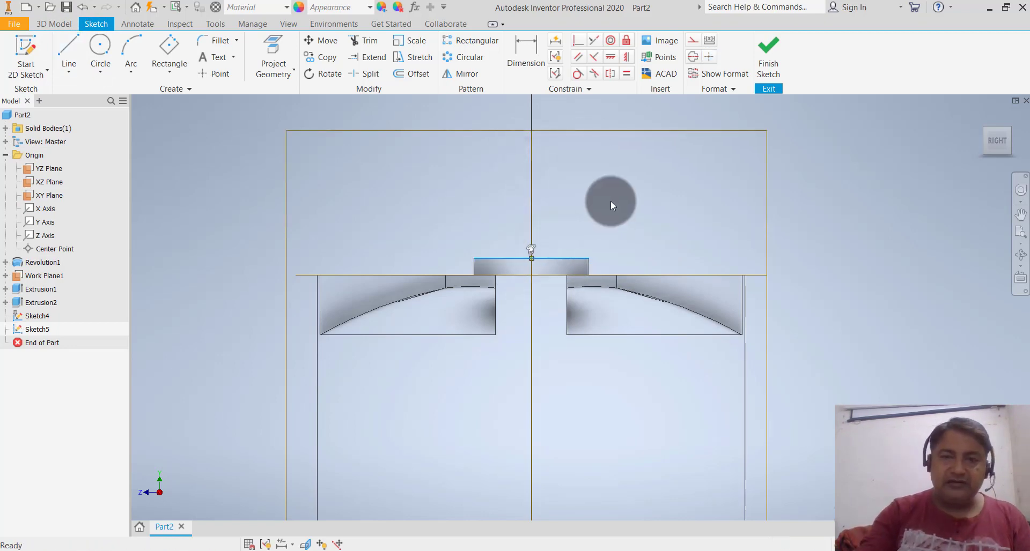
key(F6)
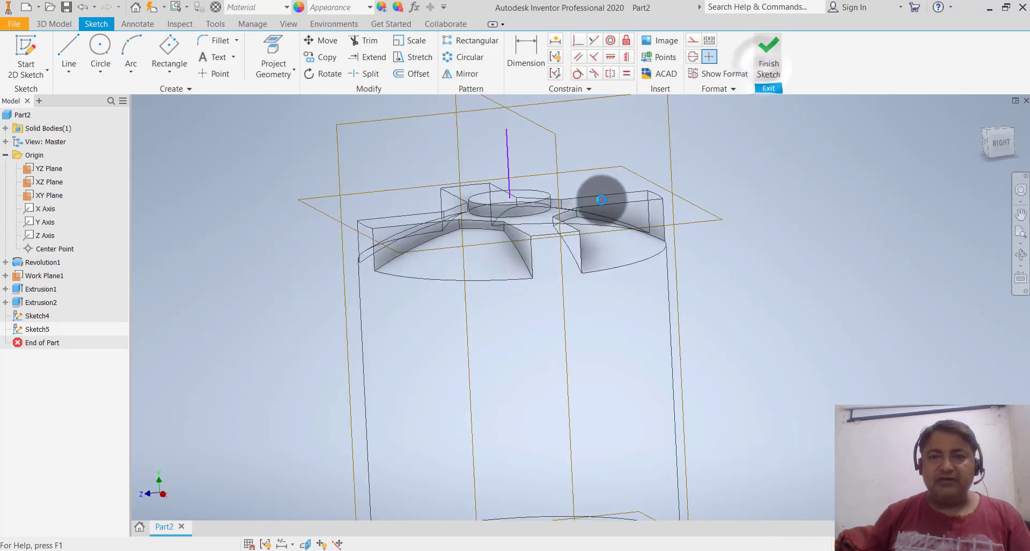
click(727, 248)
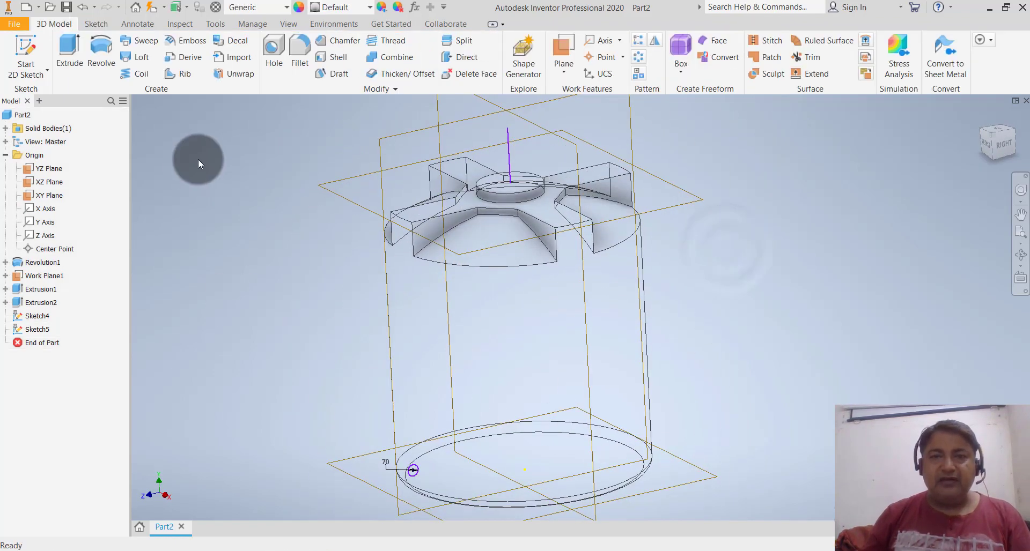
Set the visual style to Shaded with Edges and start a Revolve of the Sketch4 circle
click(293, 25)
click(241, 72)
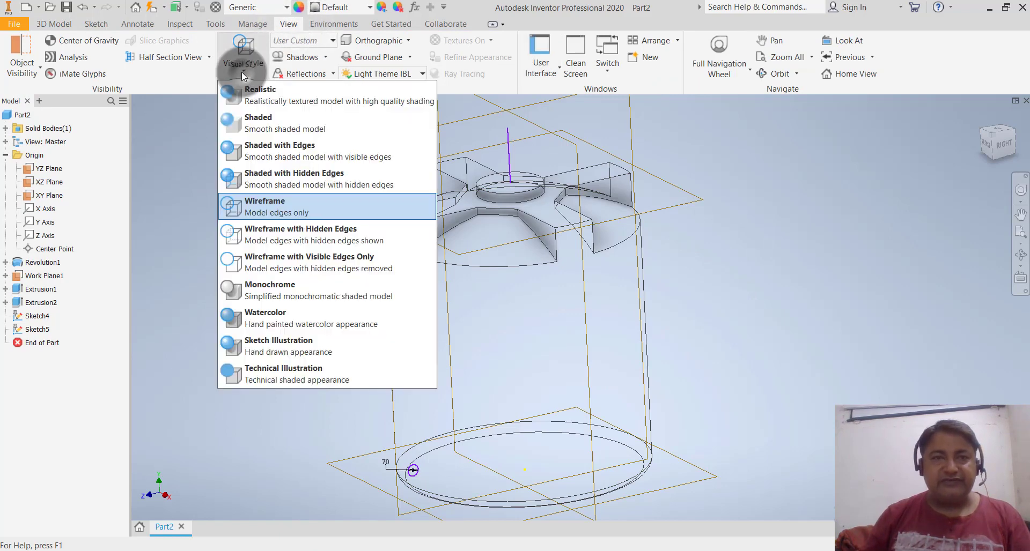
click(246, 208)
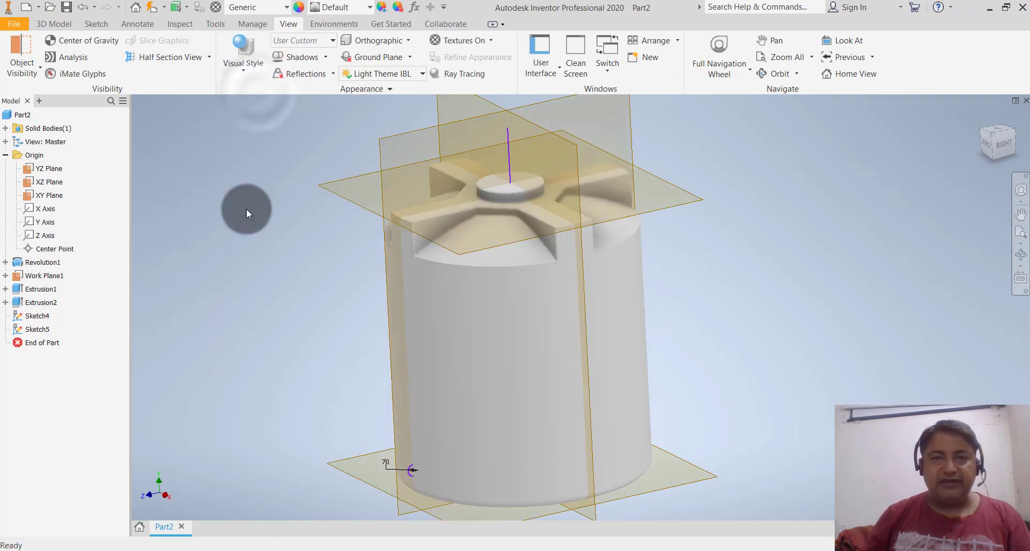
click(233, 70)
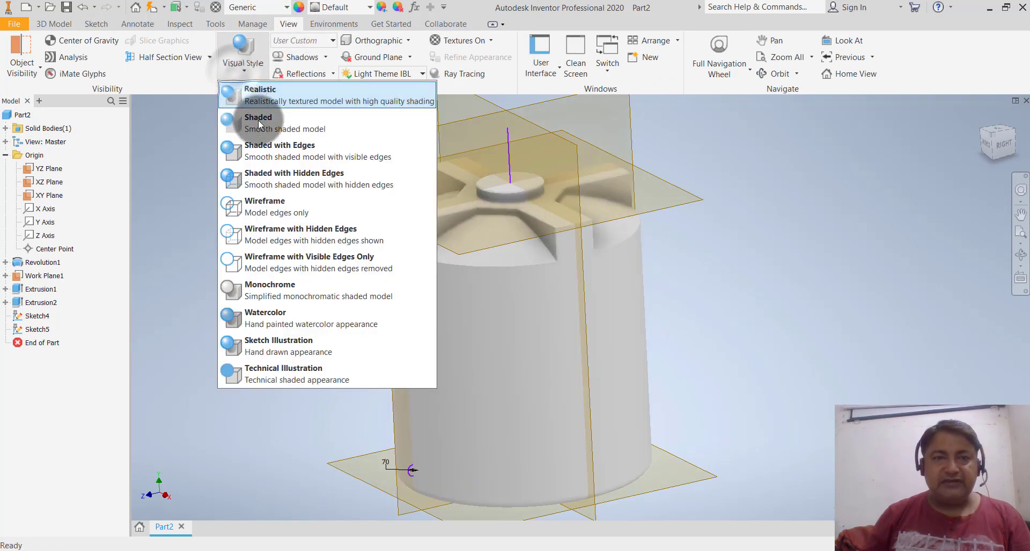
click(311, 146)
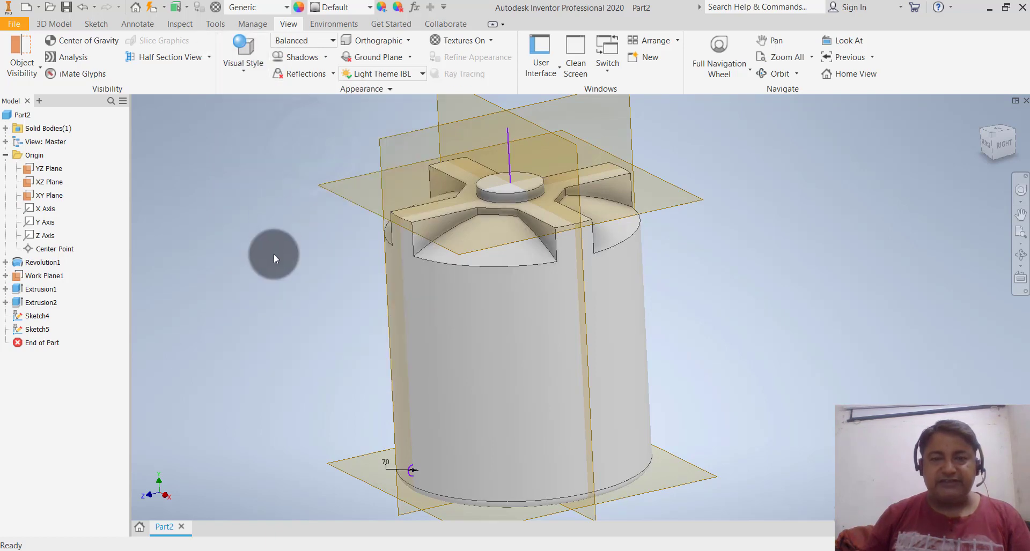
click(59, 23)
click(99, 54)
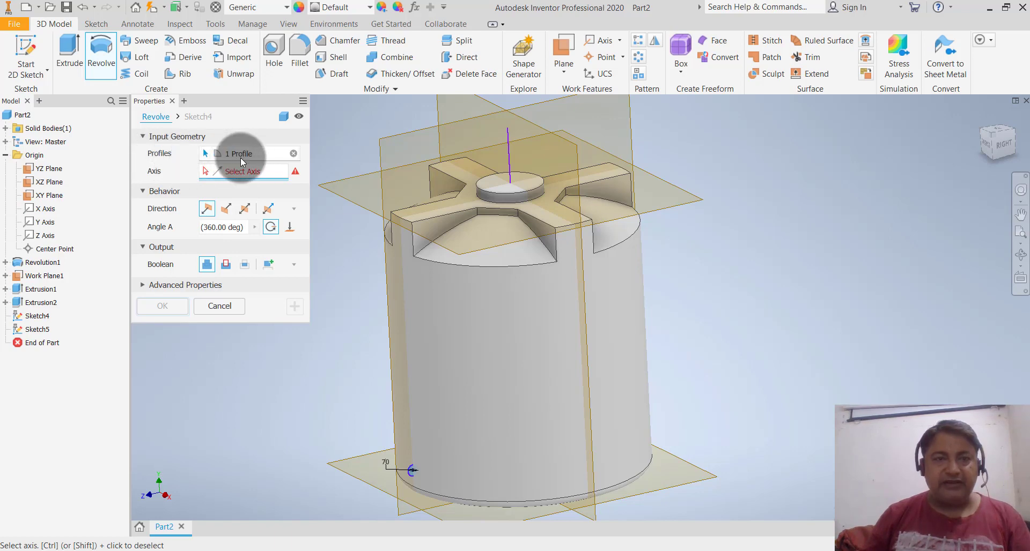
Revolve the circle 360° about the vertical line into a base ring, then orbit to inspect it
click(509, 159)
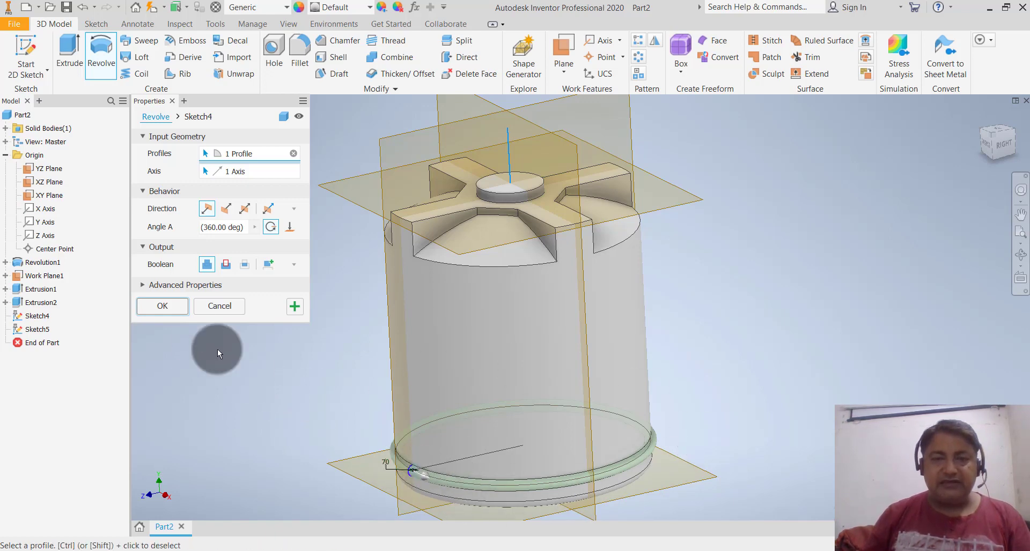
click(164, 306)
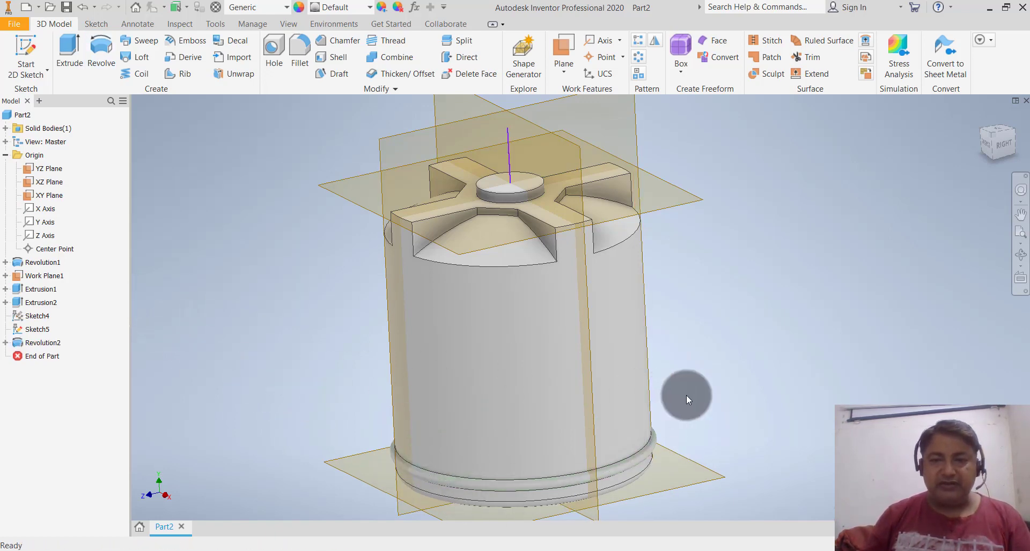
mouse_move(722, 380)
shift+middle_down()
mouse_move(690, 374)
mouse_move(665, 404)
shift+middle_up()
scroll(614, 471, up, 3)
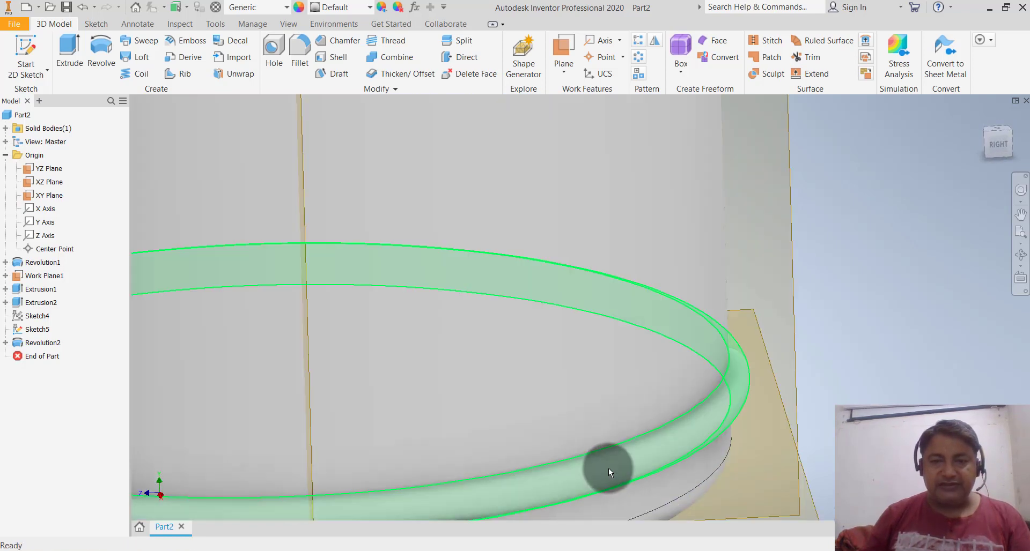
scroll(608, 469, down, 2)
scroll(608, 467, down, 4)
mouse_move(701, 406)
shift+middle_down()
mouse_move(727, 412)
mouse_move(719, 406)
shift+middle_up()
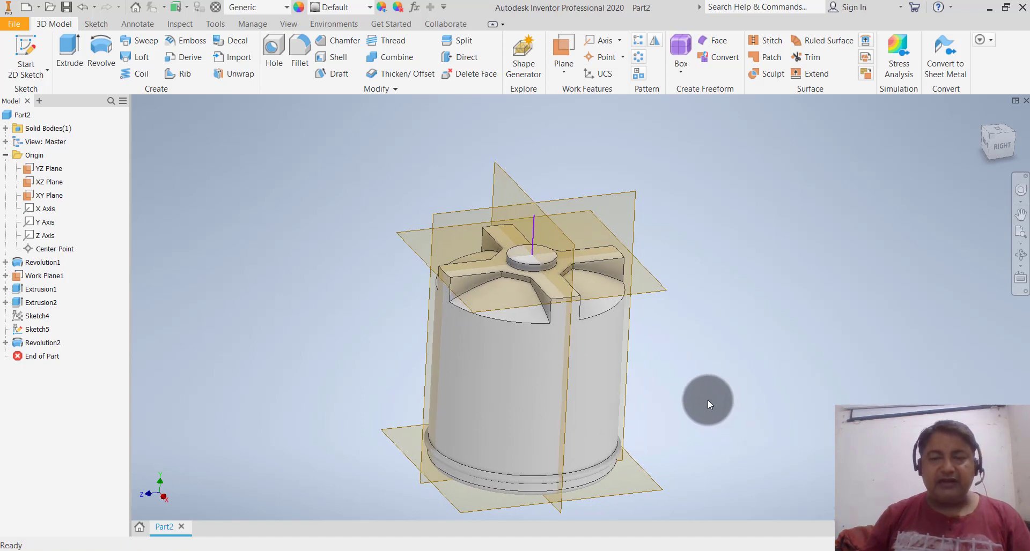
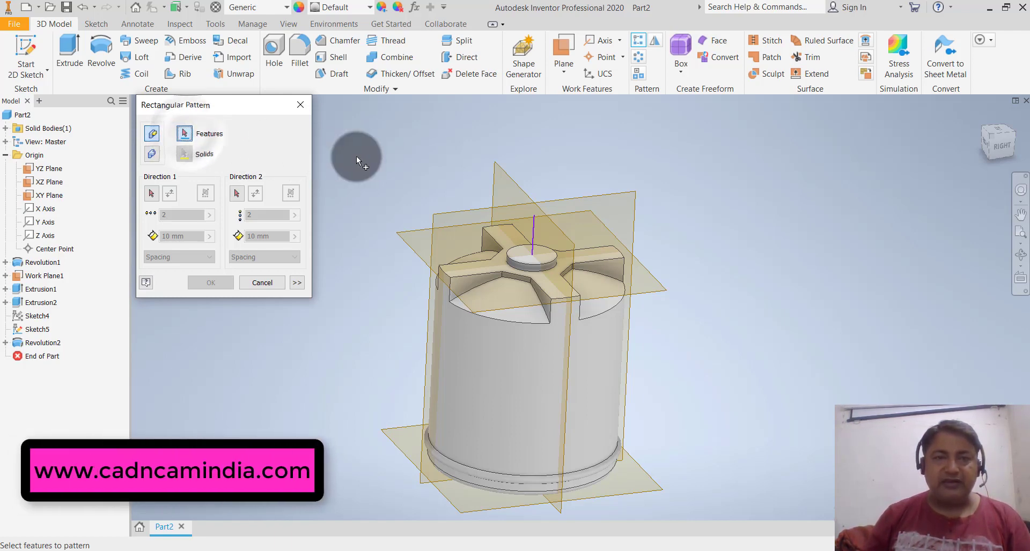
Pattern Revolution2 along the vertical axis: 6 copies at 230 mm spacing
click(51, 345)
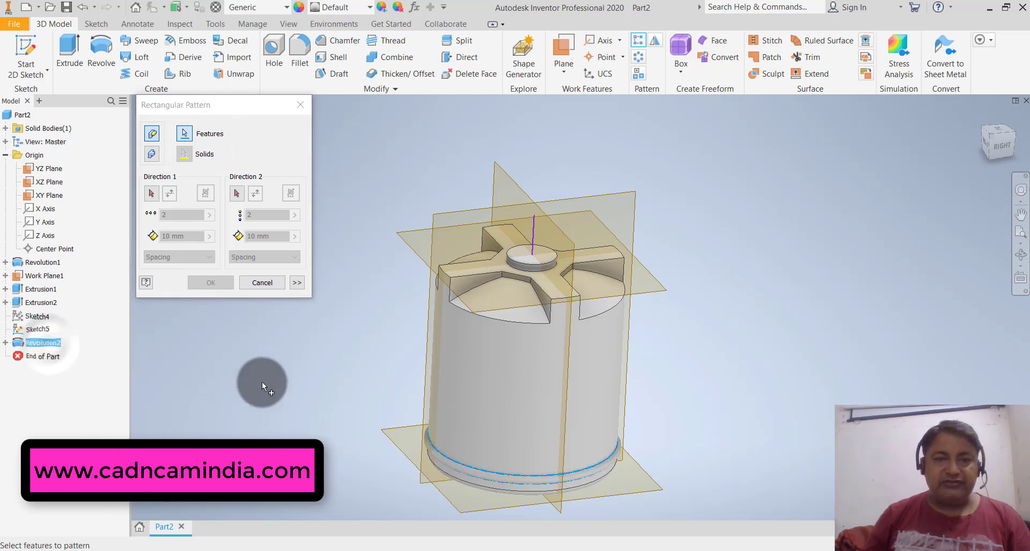
click(152, 193)
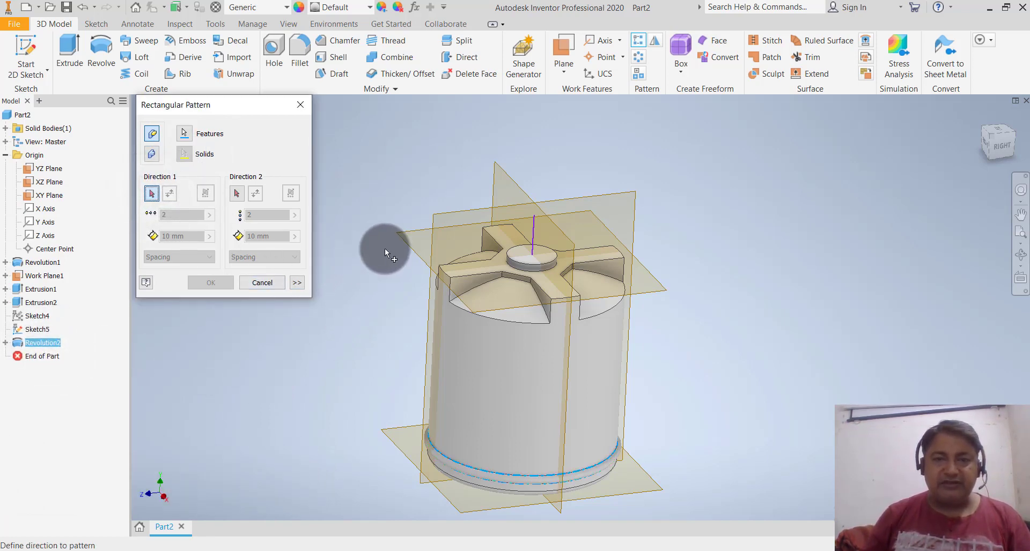
click(535, 229)
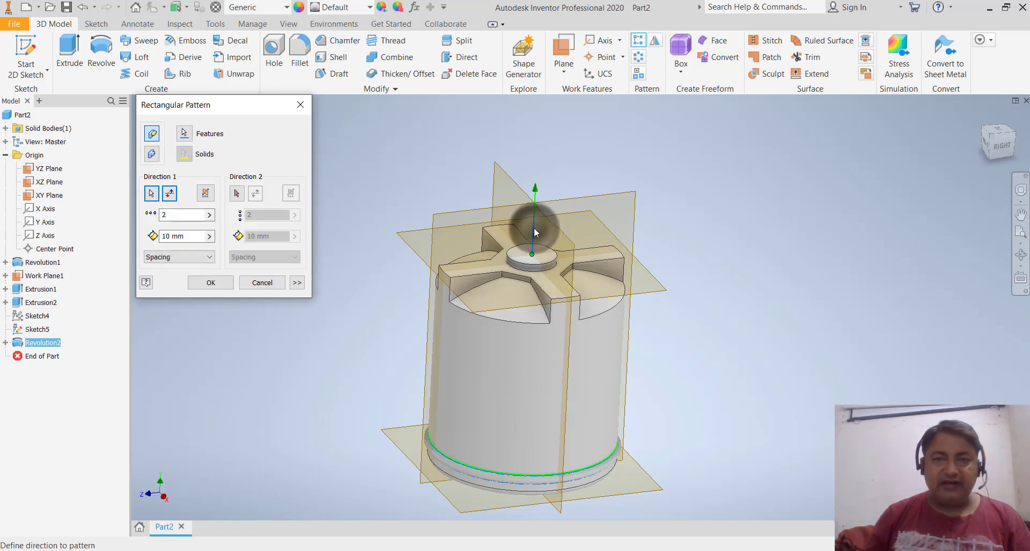
double_click(179, 215)
text(6)
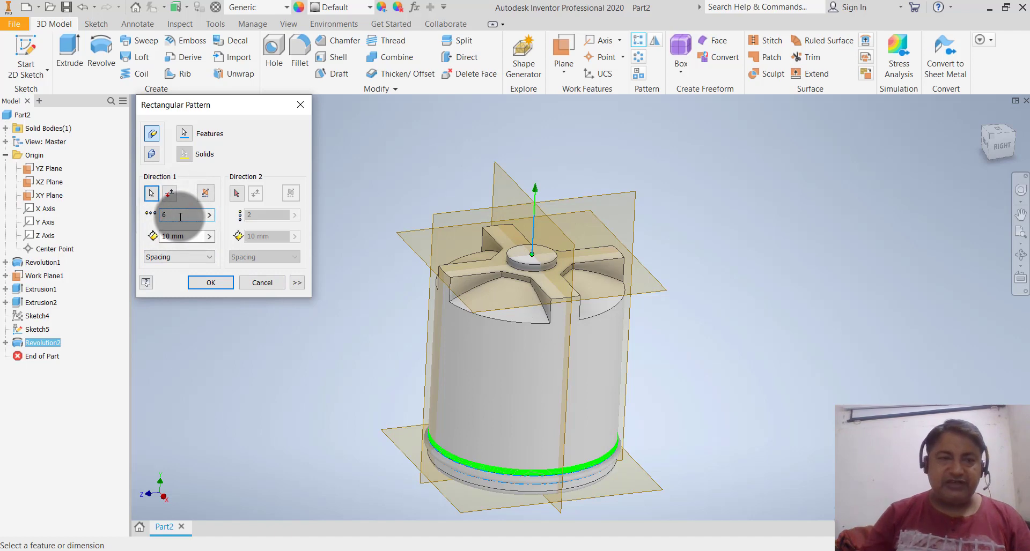
double_click(192, 237)
triple_click(192, 237)
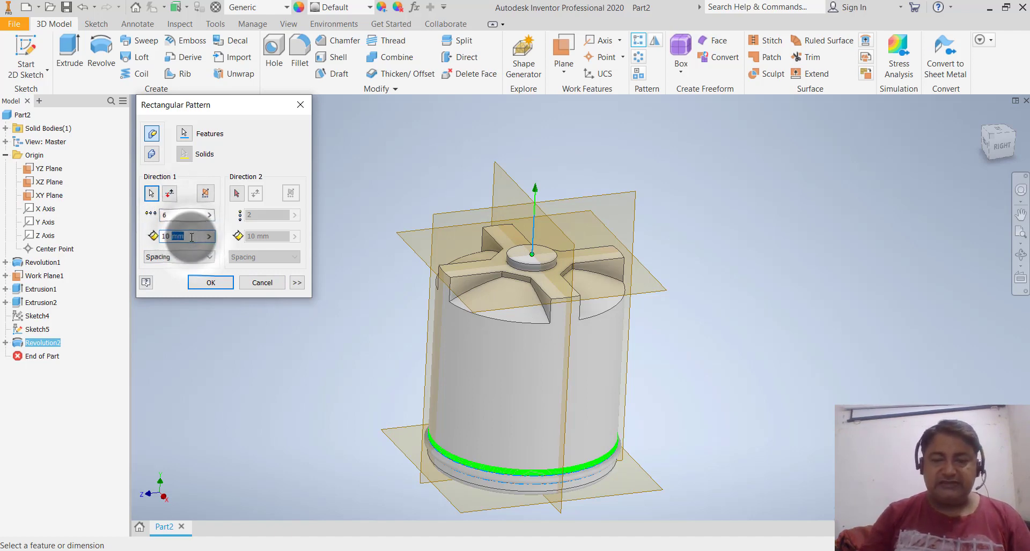
text(1230)
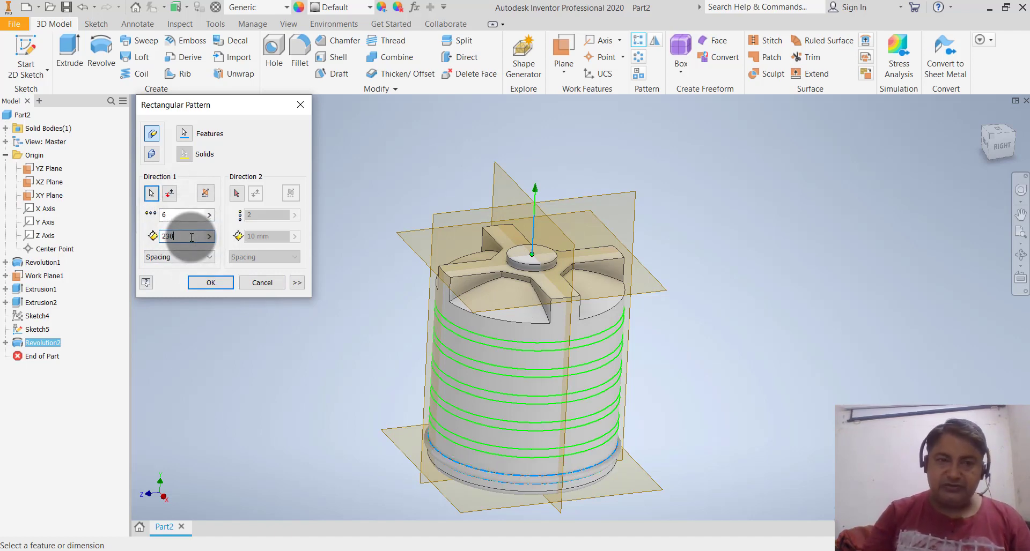
click(211, 283)
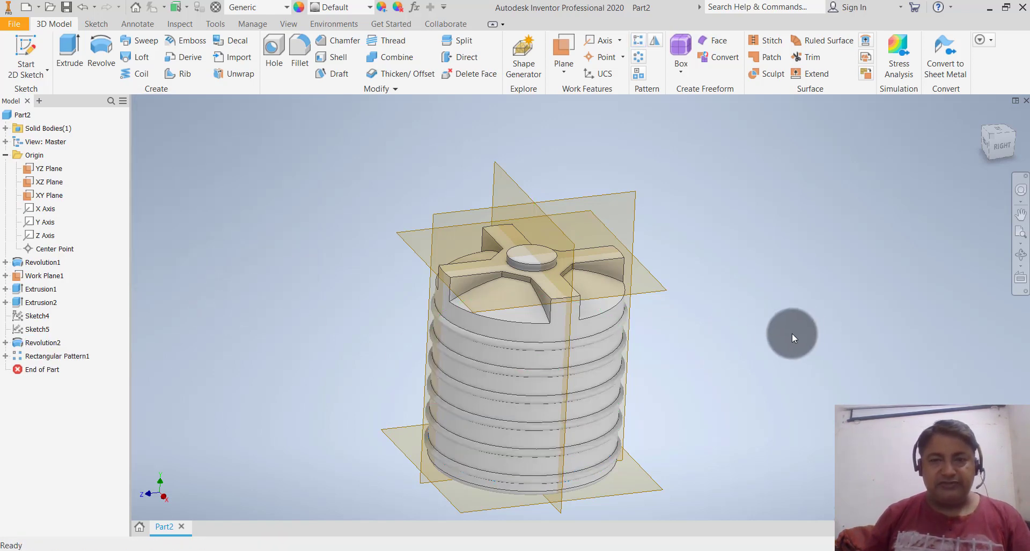
Orbit the tank to inspect the six stacked ring ribs from a tilted view
mouse_move(792, 333)
shift+middle_down()
mouse_move(771, 285)
mouse_move(740, 342)
shift+middle_up()
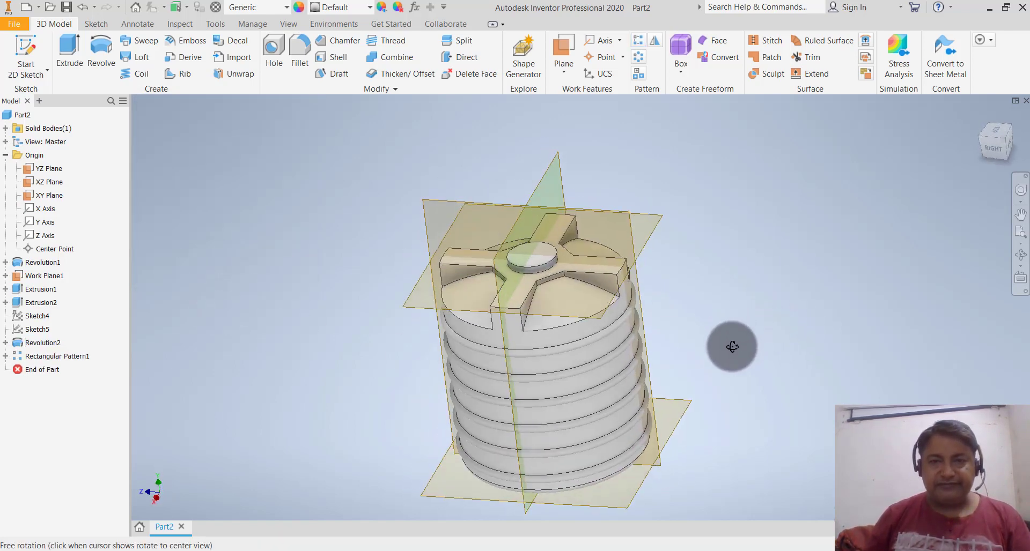
scroll(449, 336, down, 2)
scroll(507, 324, up, 1)
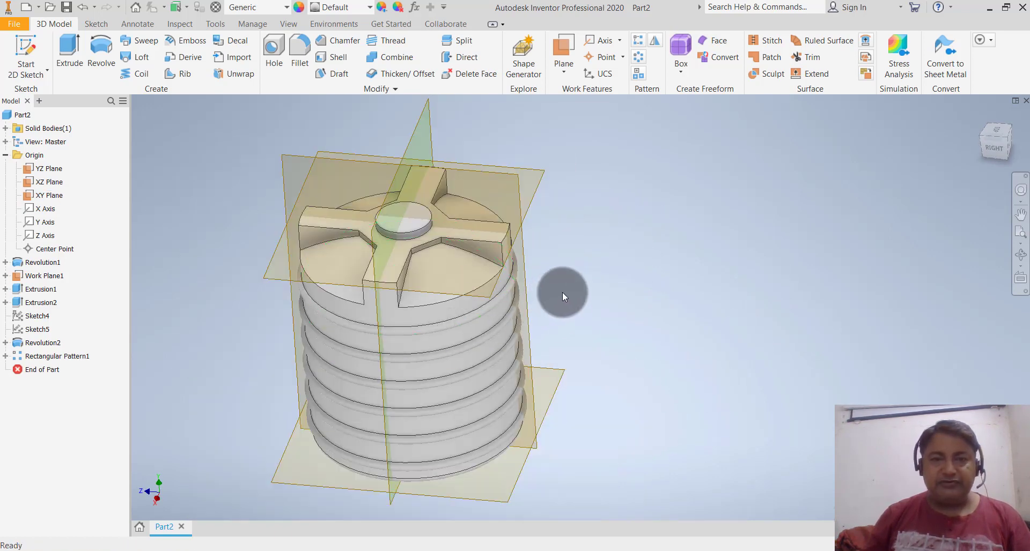
mouse_move(607, 271)
shift+middle_down()
mouse_move(577, 283)
mouse_move(558, 268)
shift+middle_up()
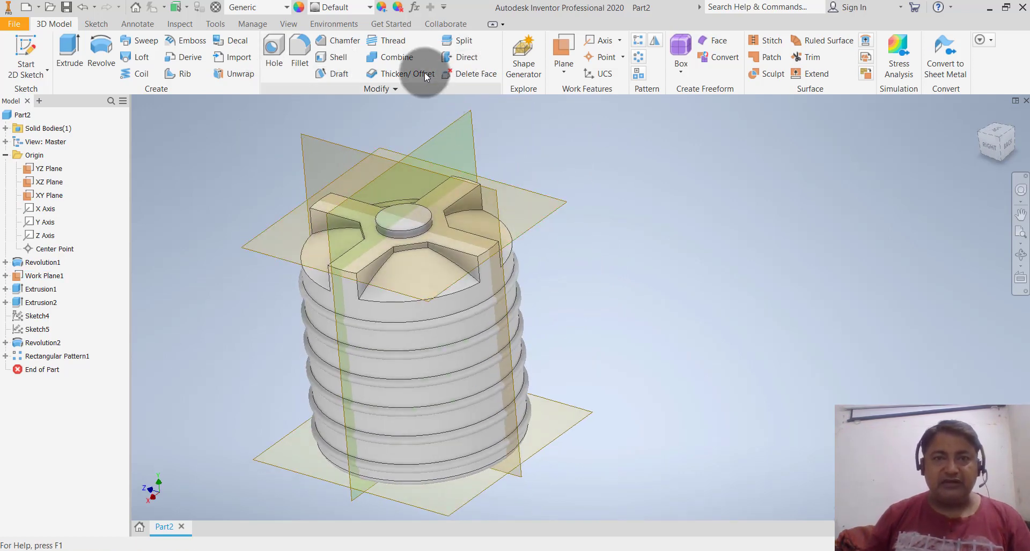
Fillet the cross-shaped rib top loop at radius 25 using Loop selection
click(296, 62)
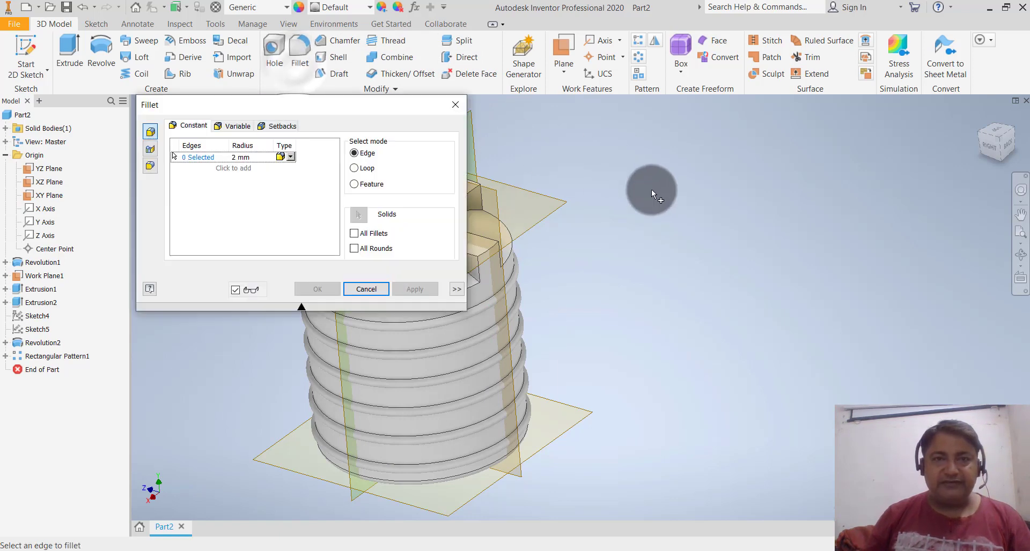
click(250, 157)
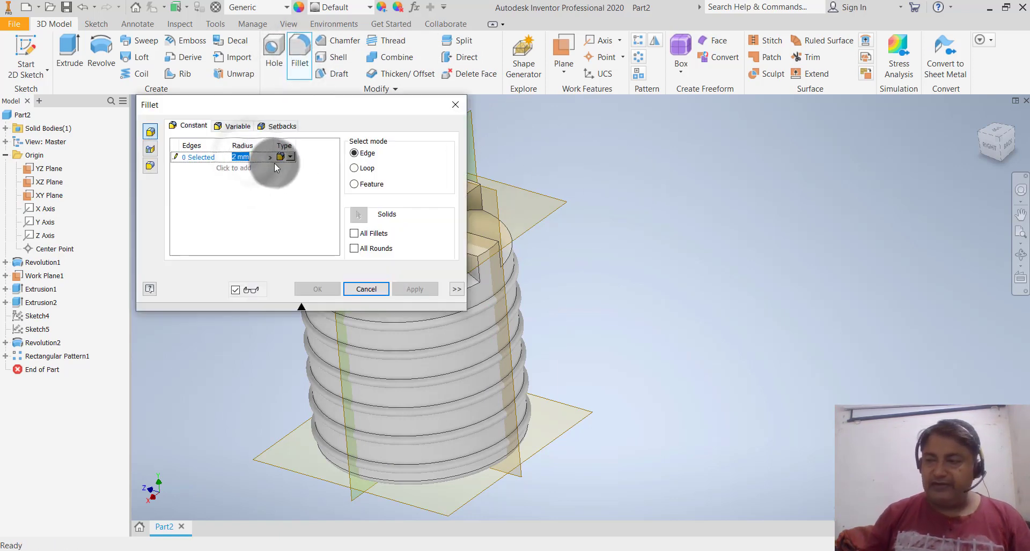
text(25)
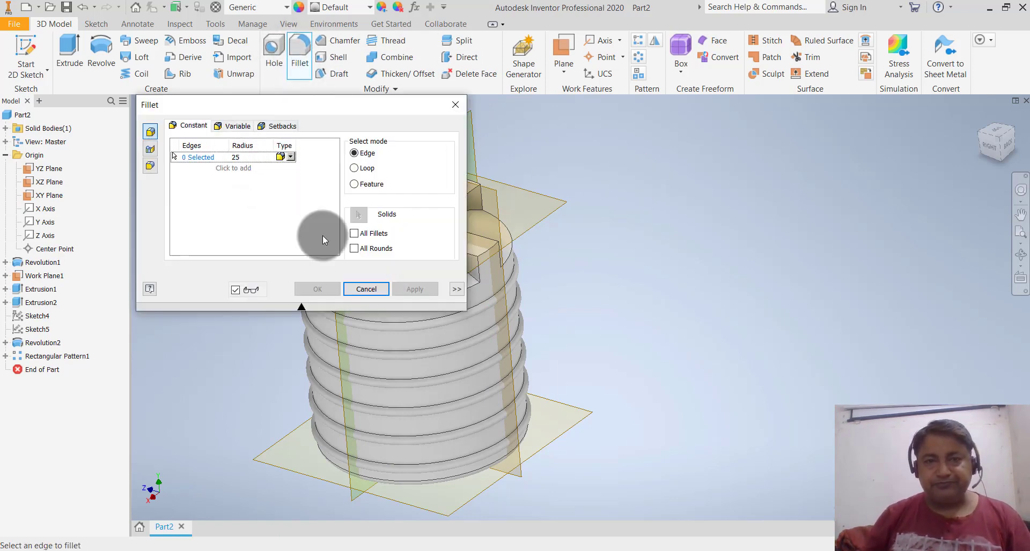
click(366, 168)
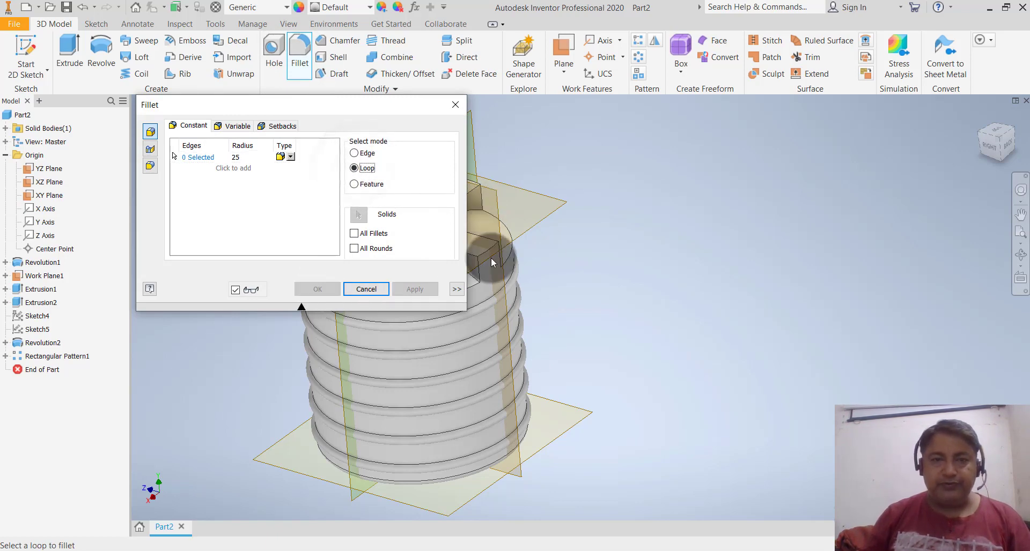
scroll(594, 262, down, 3)
scroll(584, 262, up, 5)
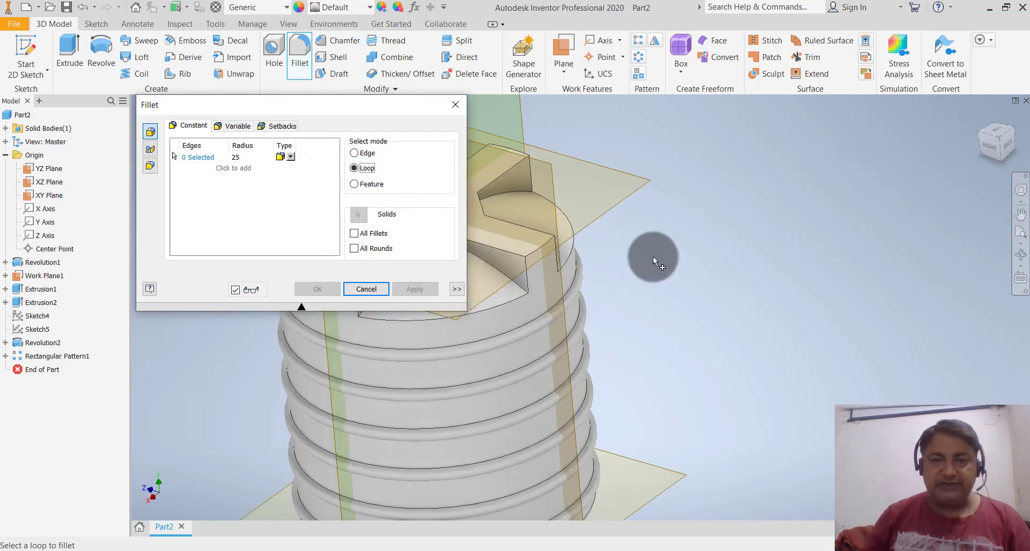
scroll(652, 257, down, 5)
scroll(570, 242, up, 2)
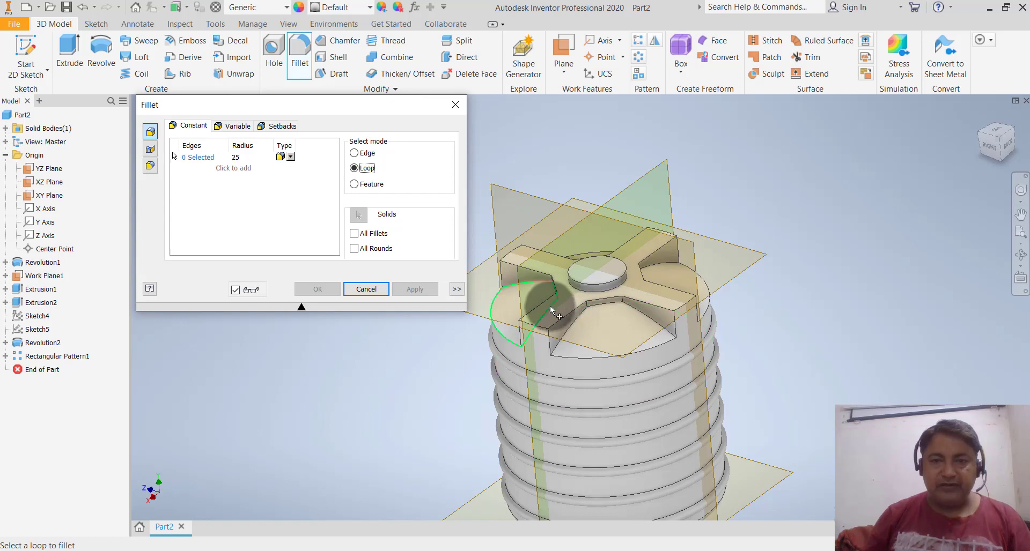
click(548, 304)
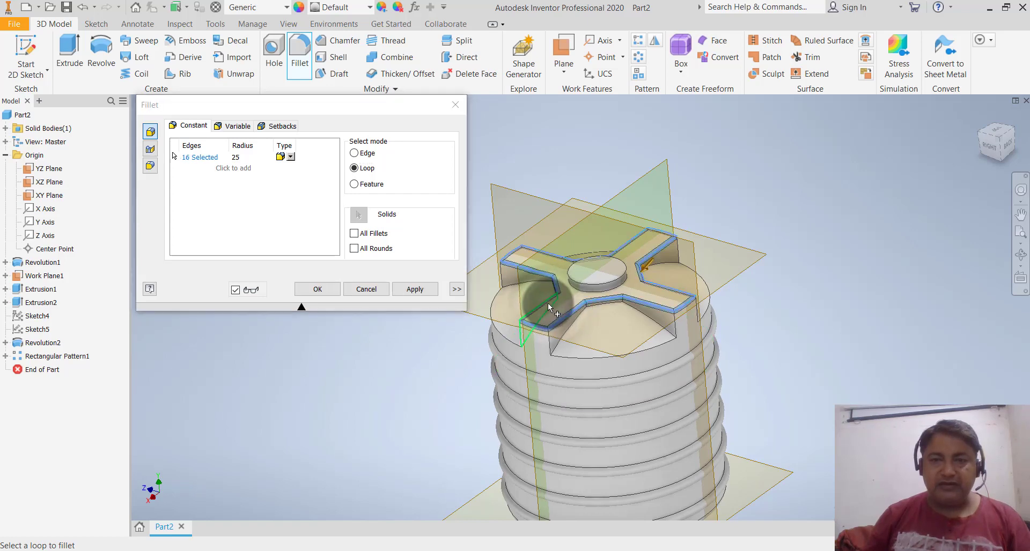
click(422, 291)
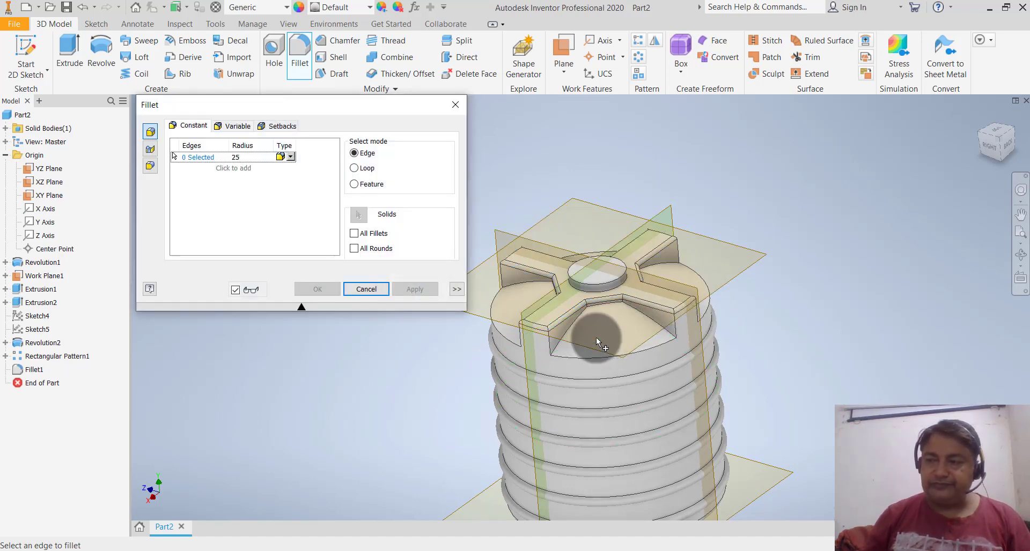
In Loop mode, apply a 25 mm fillet to the 20-edge loop at the top rim
scroll(558, 344, down, 3)
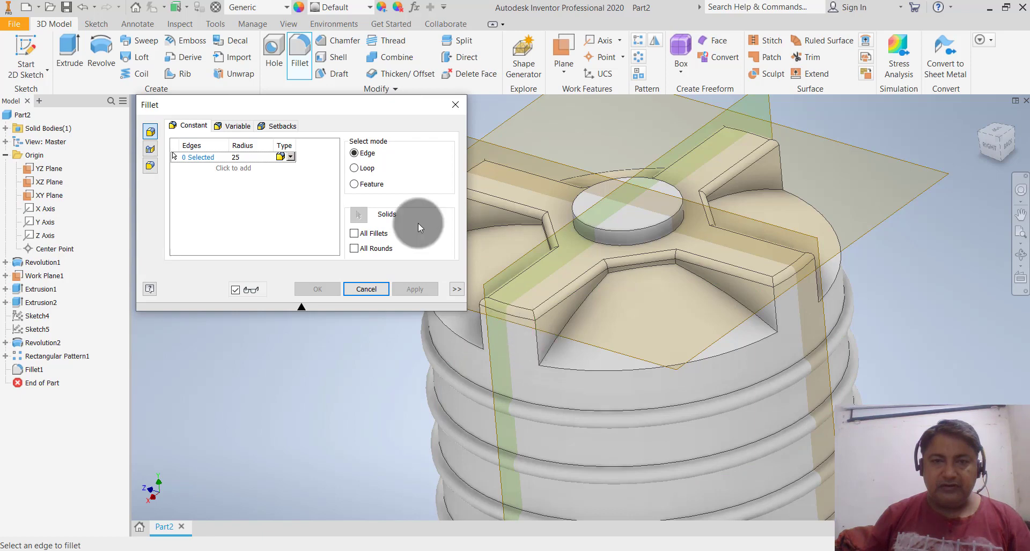
click(354, 167)
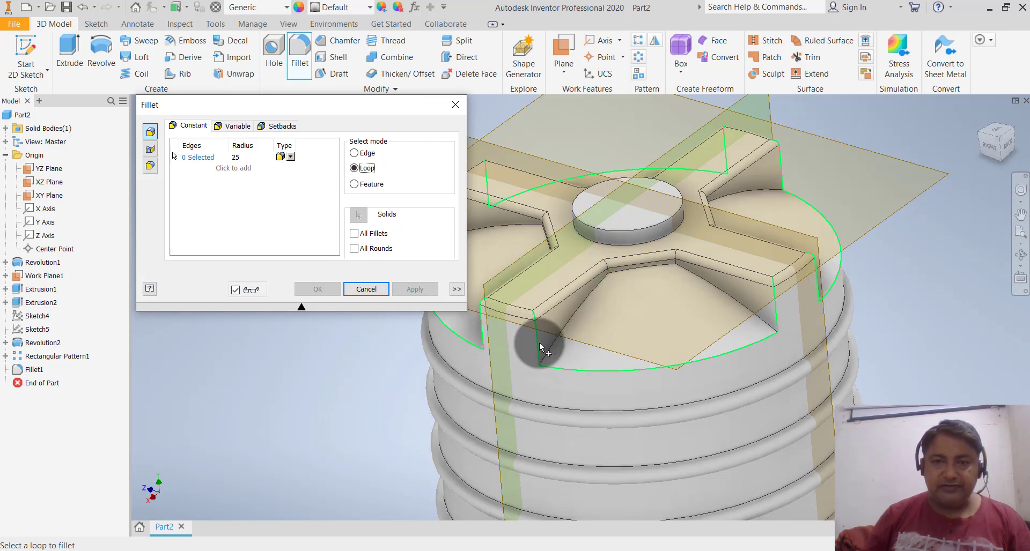
mouse_move(540, 346)
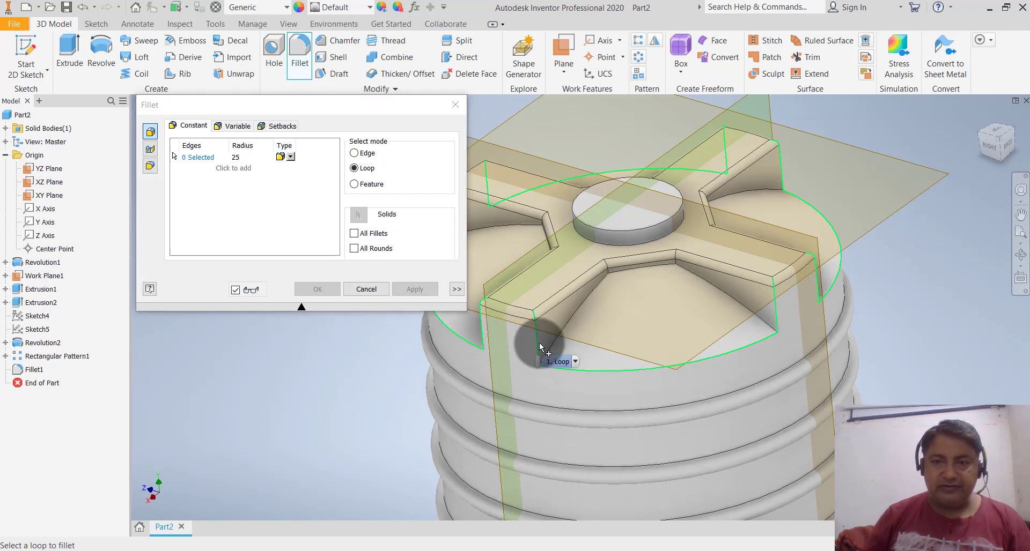
click(555, 360)
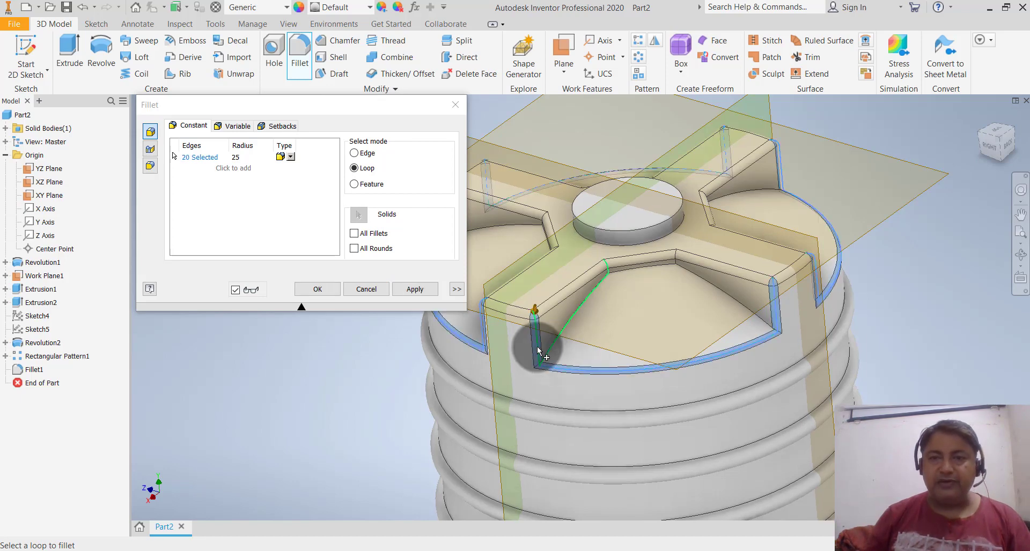
click(403, 289)
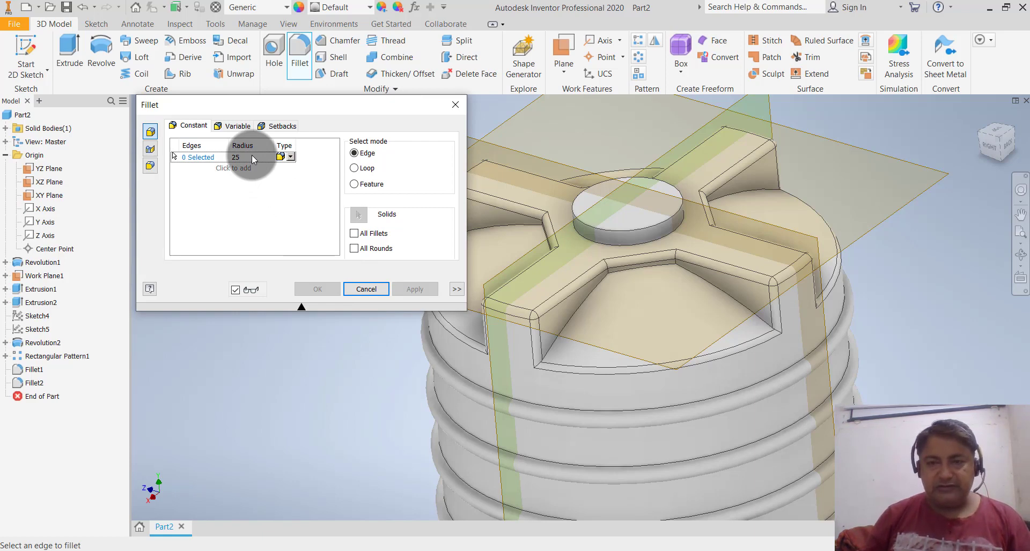
Select the arc, diagonal and upper rib edges on the lid for a radius-25 fillet
click(635, 265)
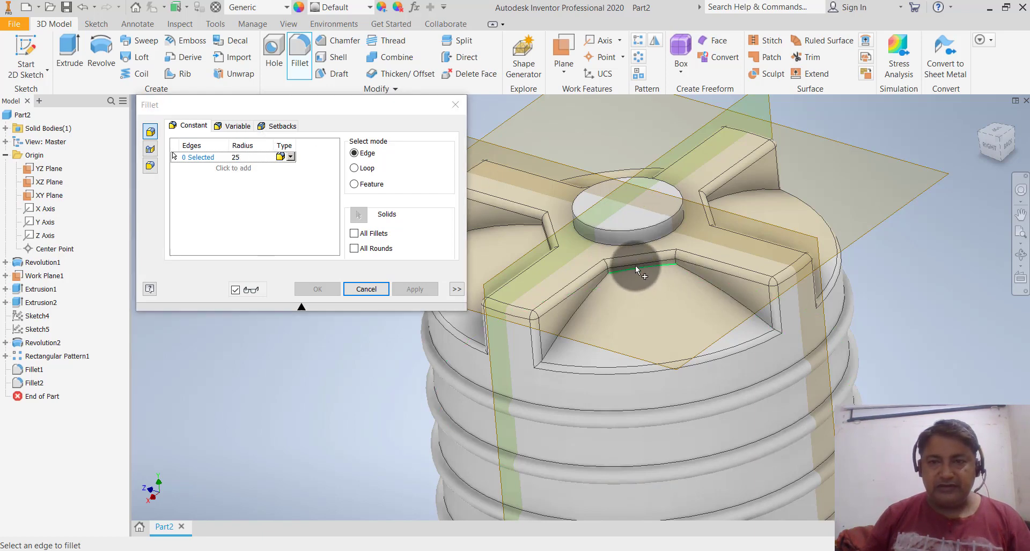
click(592, 301)
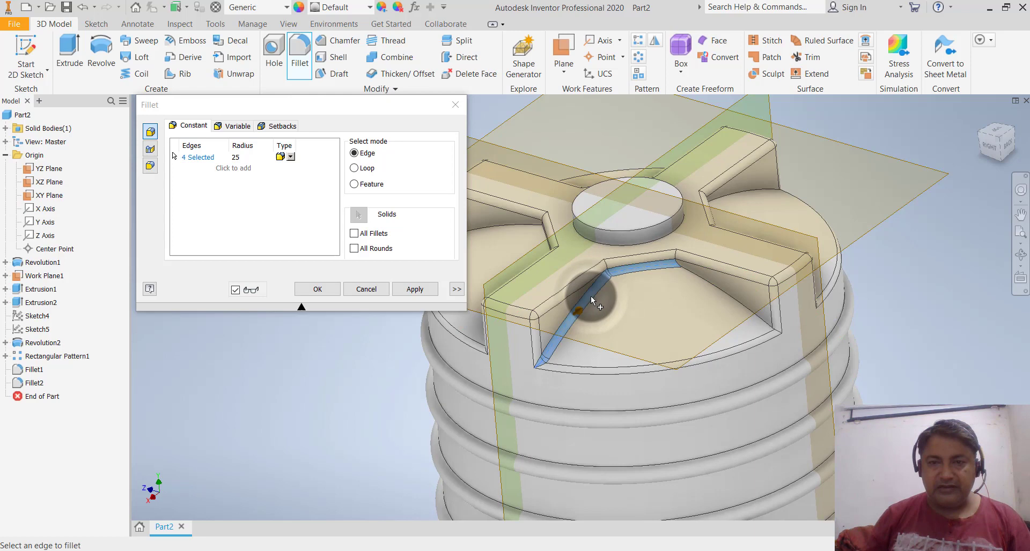
click(760, 320)
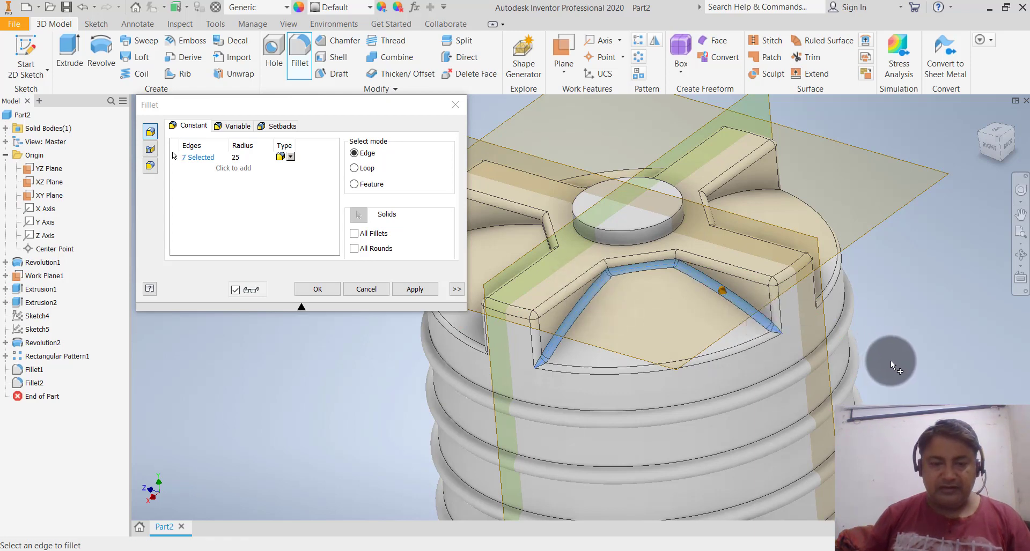
mouse_move(889, 367)
shift+middle_down()
mouse_move(798, 395)
mouse_move(767, 378)
shift+middle_up()
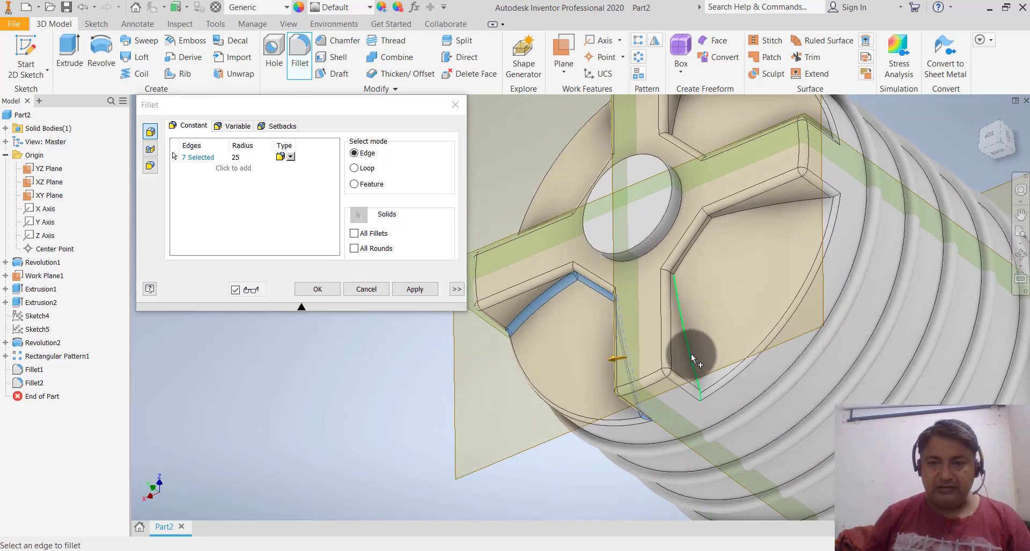
click(672, 323)
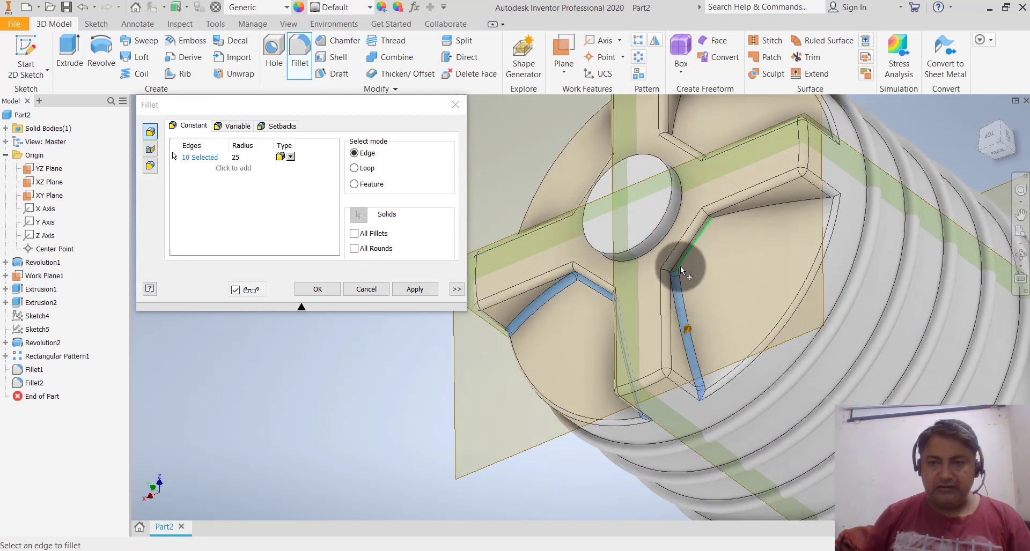
click(680, 266)
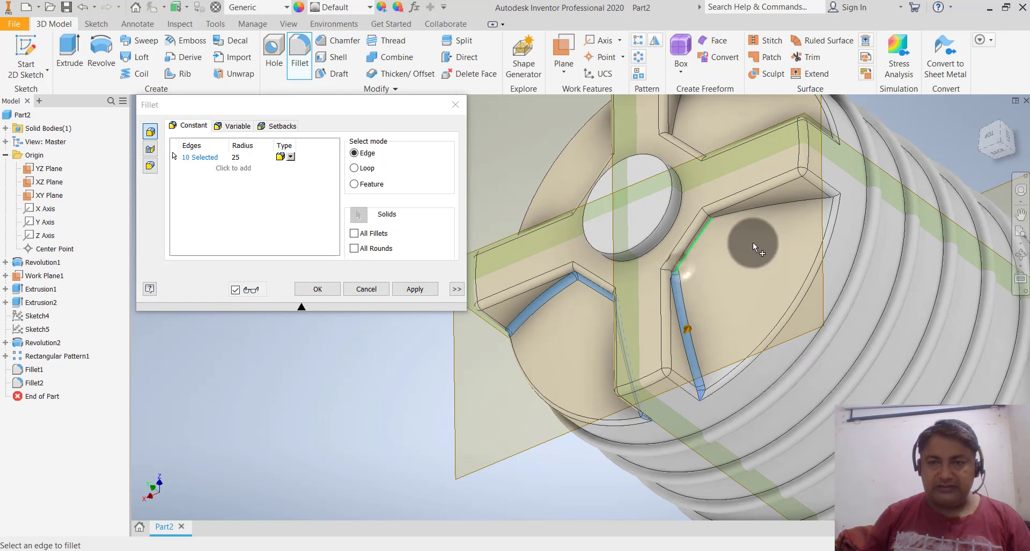
click(748, 212)
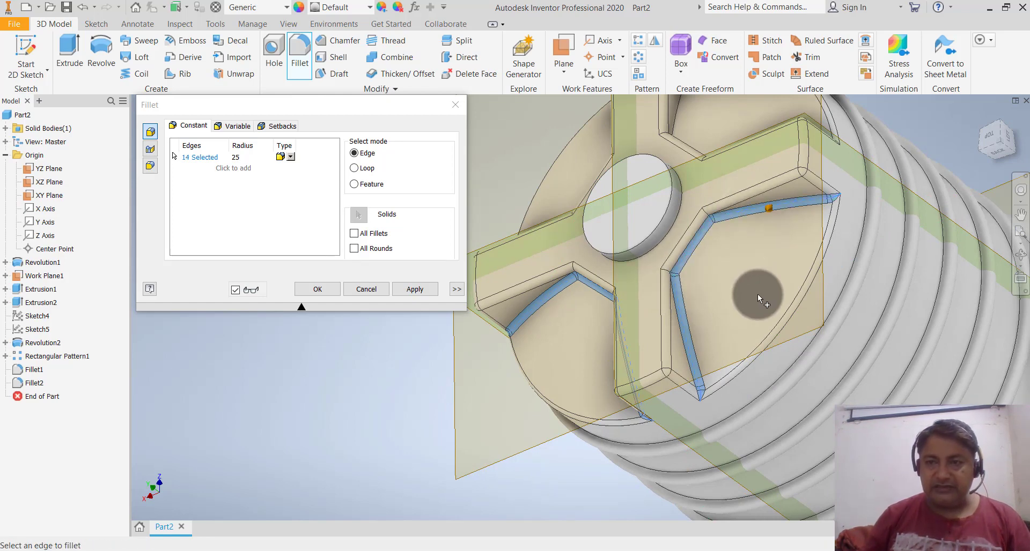
scroll(757, 294, down, 3)
mouse_move(757, 294)
shift+middle_down()
mouse_move(836, 156)
mouse_move(724, 292)
shift+middle_up()
scroll(726, 296, up, 5)
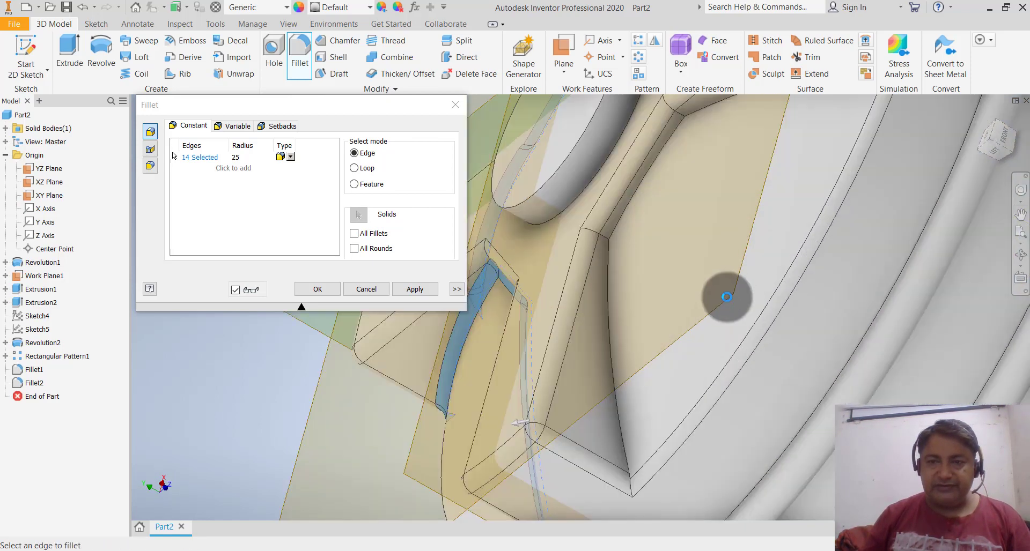
Add the remaining rib edges and create the 29-edge radius-25 fillet
click(609, 333)
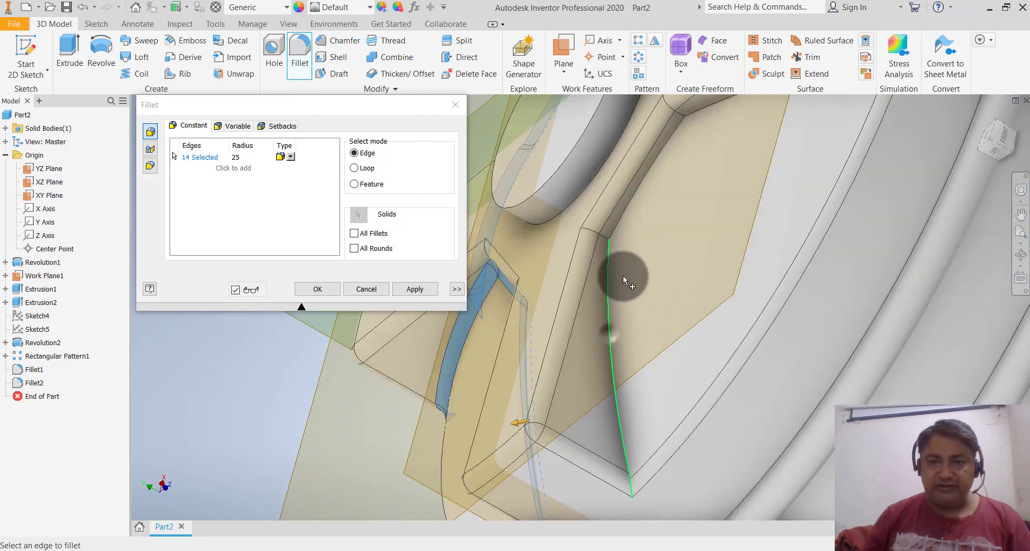
click(616, 224)
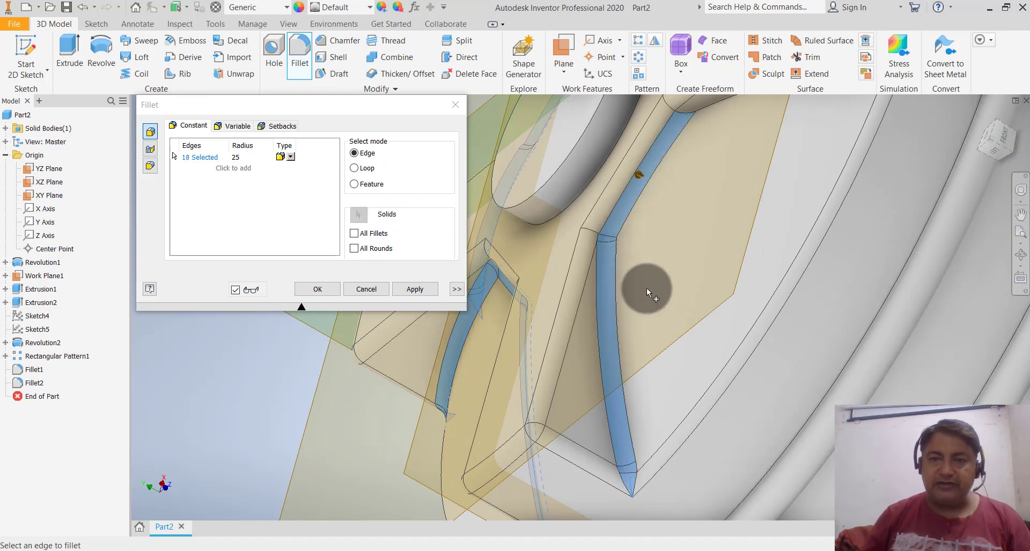
scroll(646, 288, down, 5)
click(681, 222)
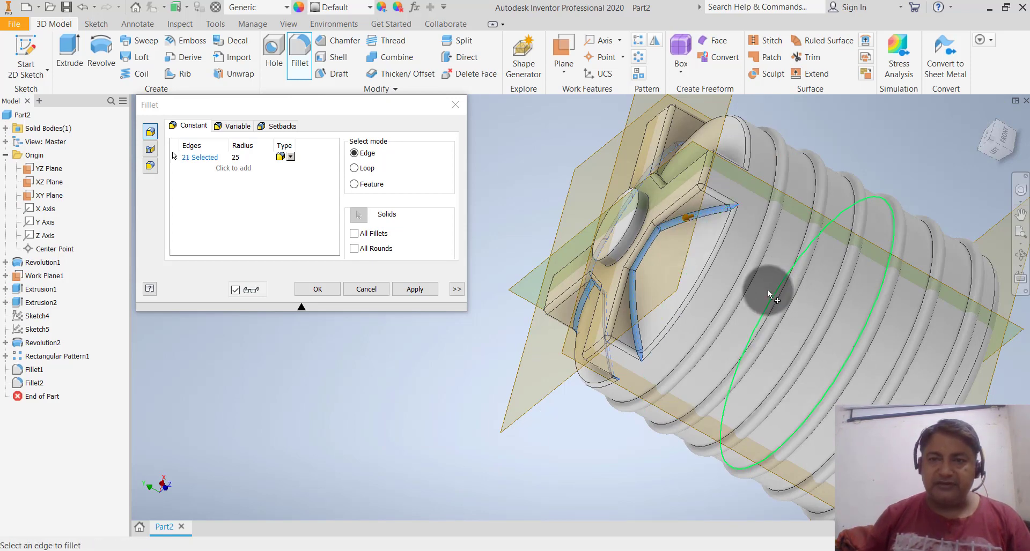
shift+middle_drag(768, 291, 683, 314)
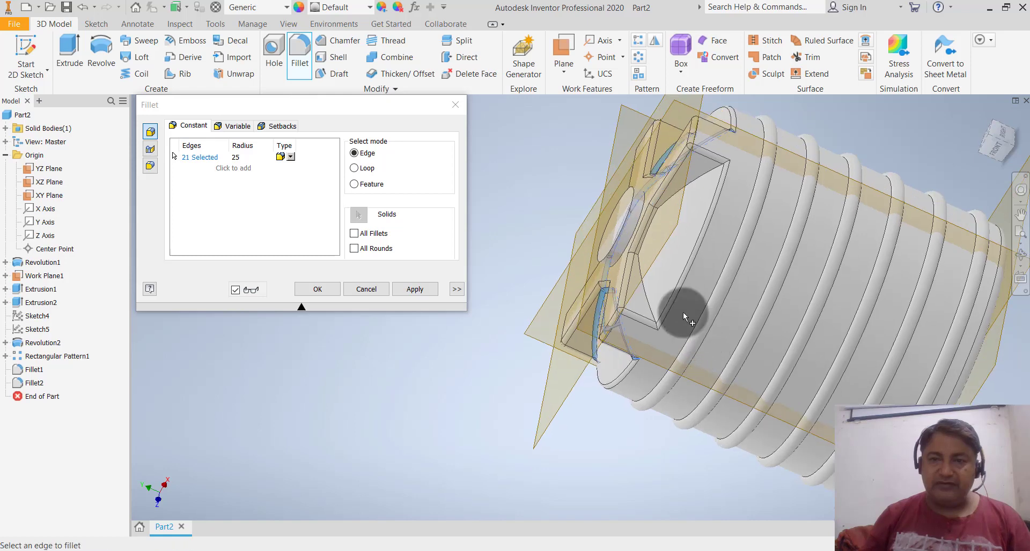
scroll(665, 293, up, 3)
scroll(665, 293, up, 3)
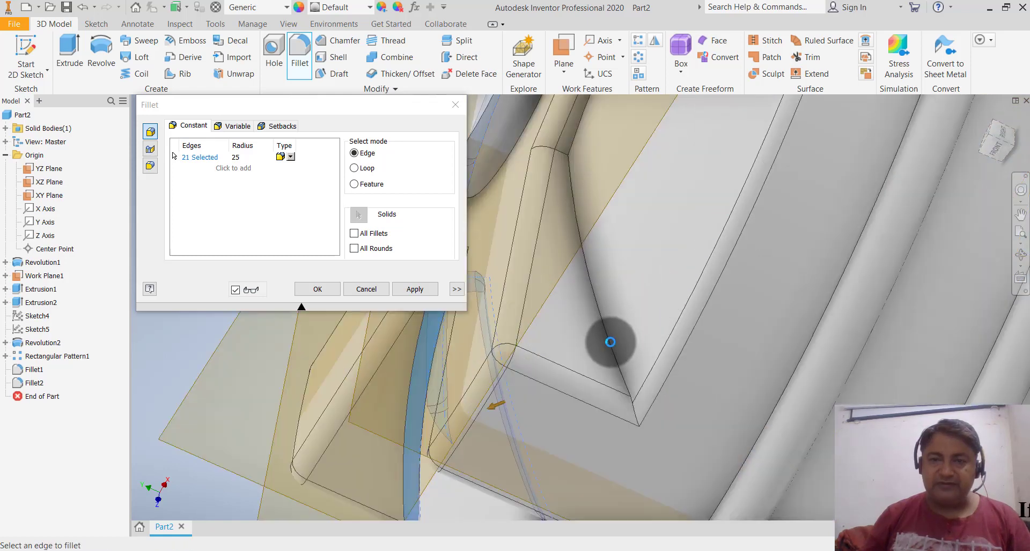
click(663, 439)
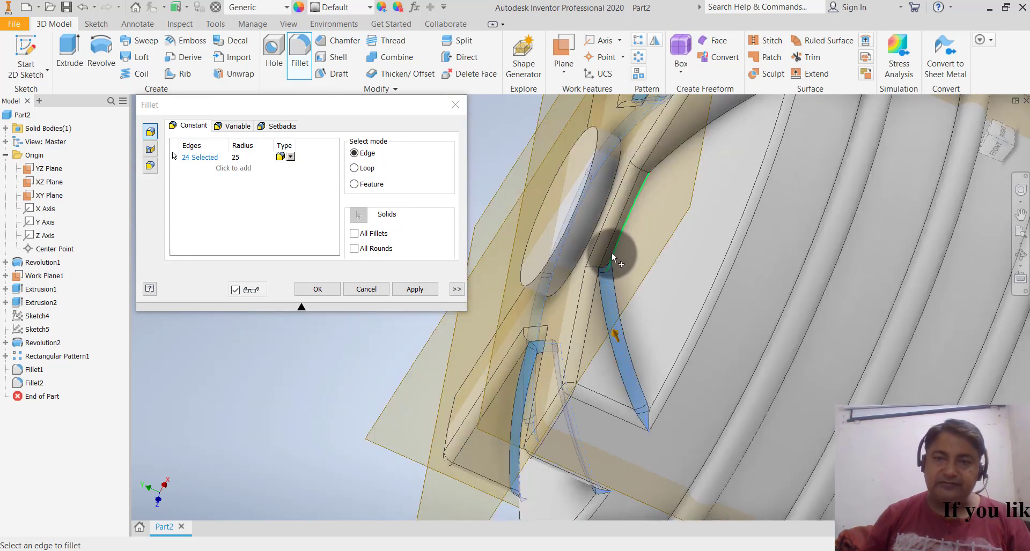
click(686, 140)
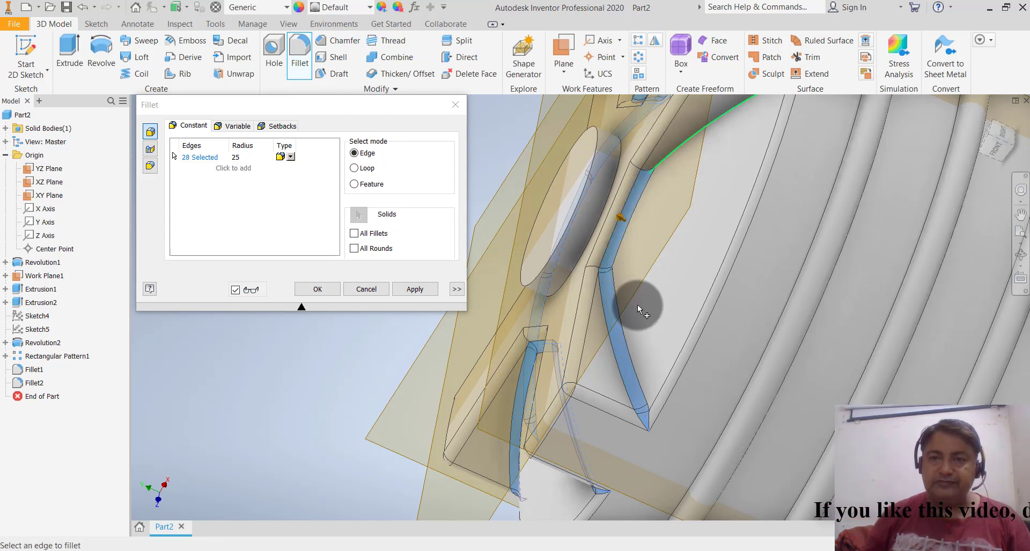
scroll(637, 305, up, 3)
scroll(719, 239, up, 4)
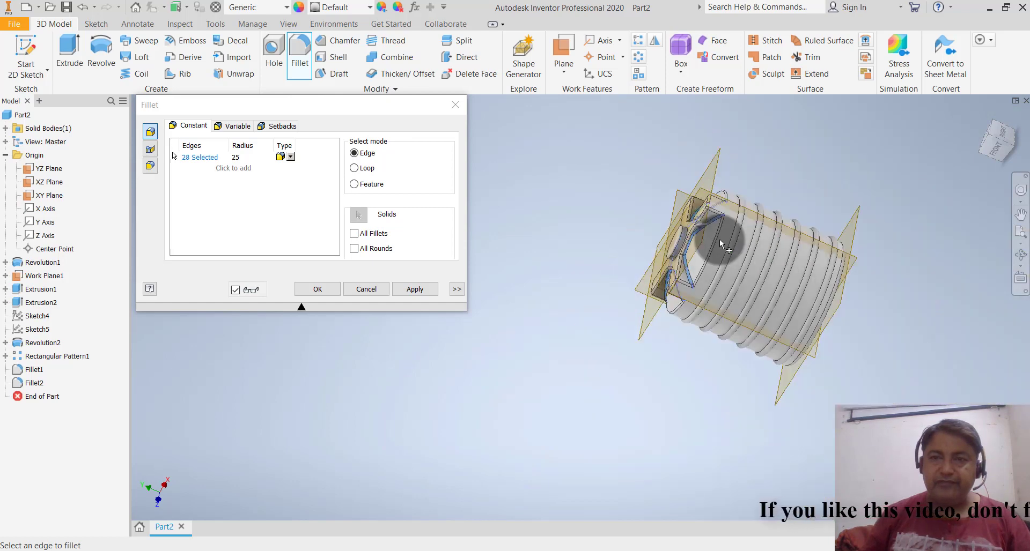
mouse_move(784, 171)
shift+middle_down()
mouse_move(752, 202)
mouse_move(740, 241)
mouse_move(773, 247)
mouse_move(869, 203)
shift+middle_up()
scroll(795, 237, down, 3)
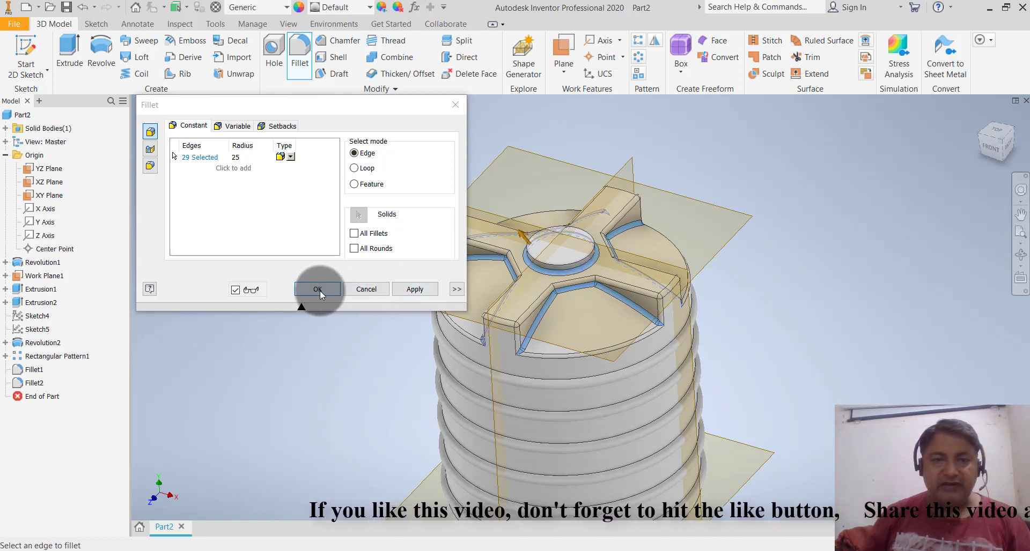
click(405, 290)
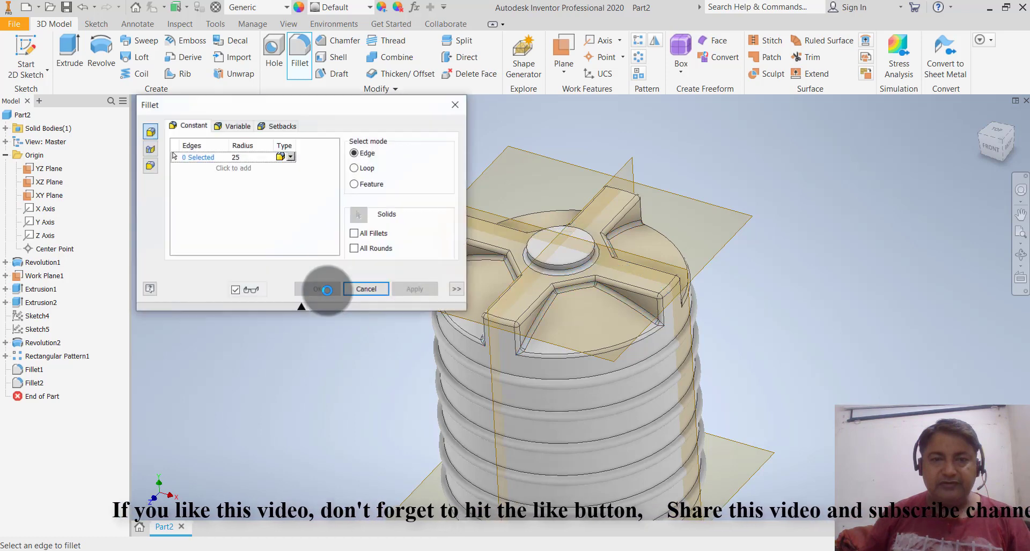
click(357, 291)
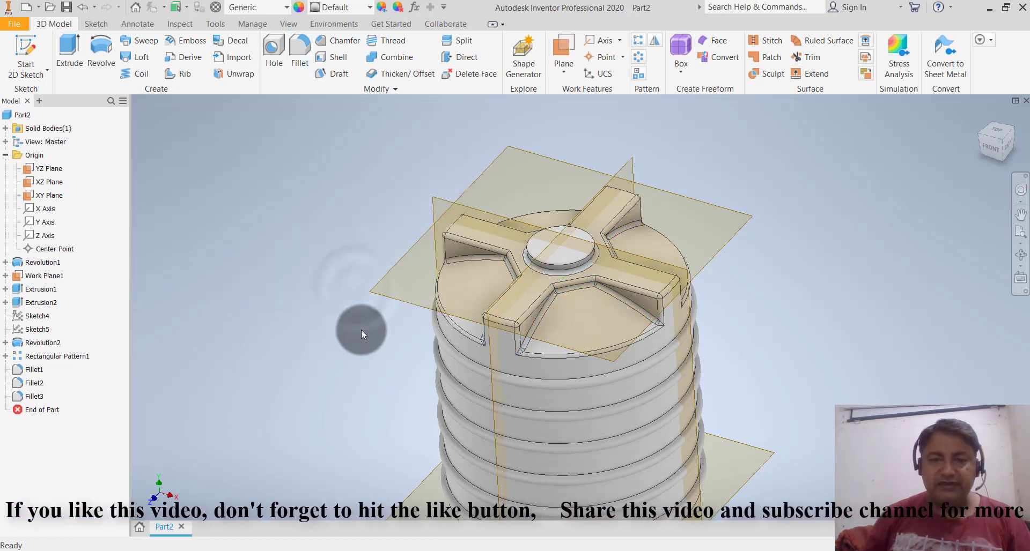
shift+middle_drag(368, 332, 410, 340)
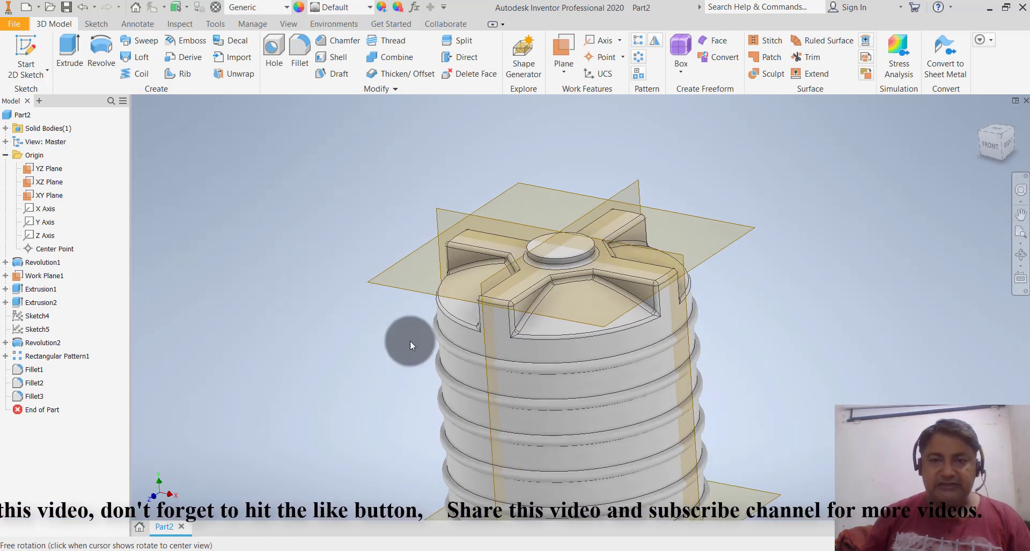
scroll(501, 345, up, 3)
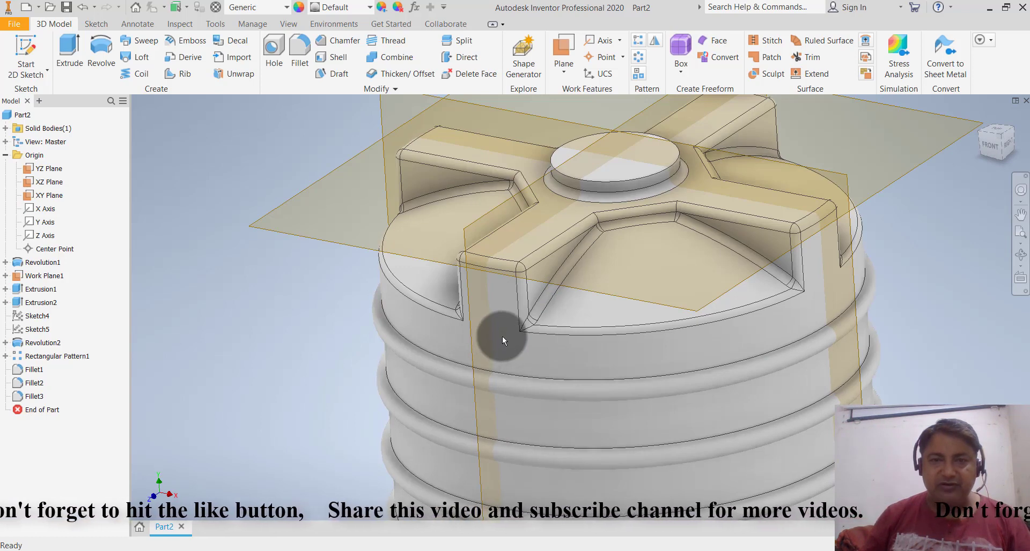
scroll(502, 336, down, 3)
mouse_move(816, 326)
shift+middle_down()
mouse_move(804, 290)
mouse_move(798, 349)
mouse_move(743, 347)
shift+middle_up()
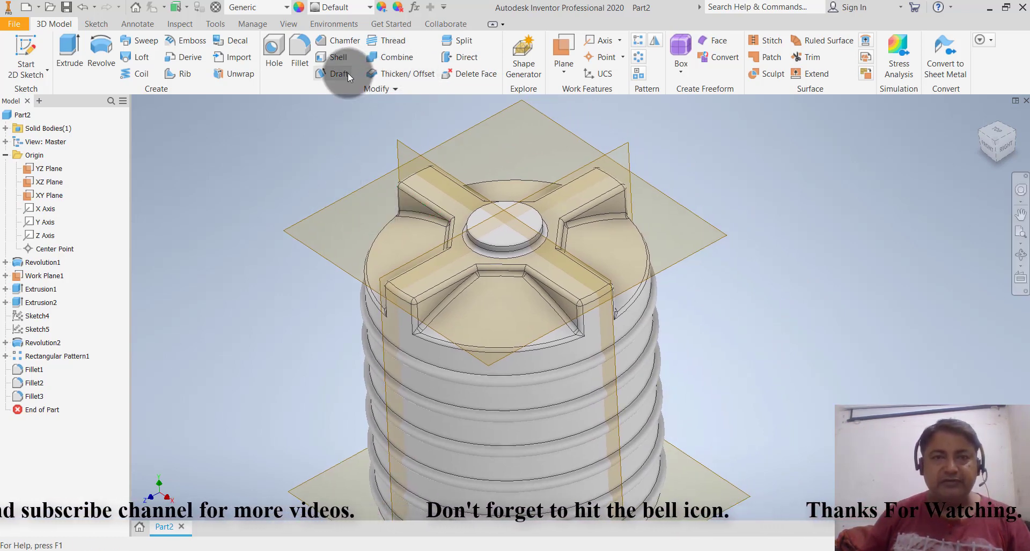
Shell the tank with 3 mm walls, removing the top neck face
click(343, 60)
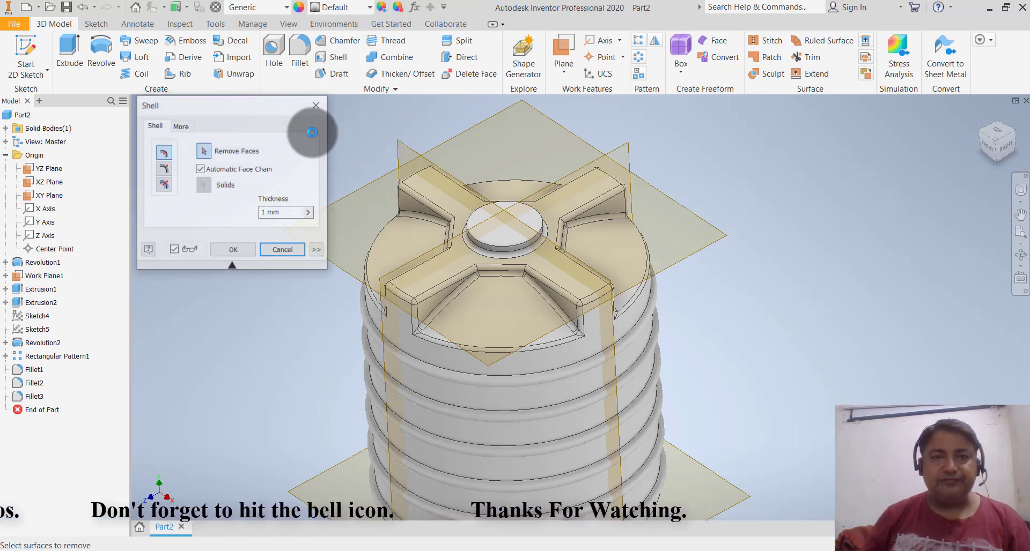
click(204, 152)
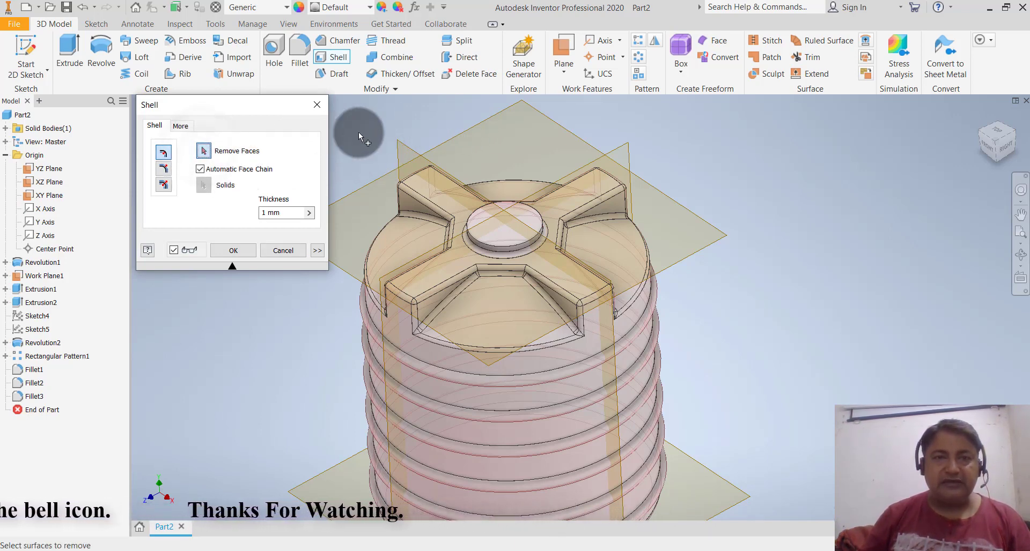
click(499, 227)
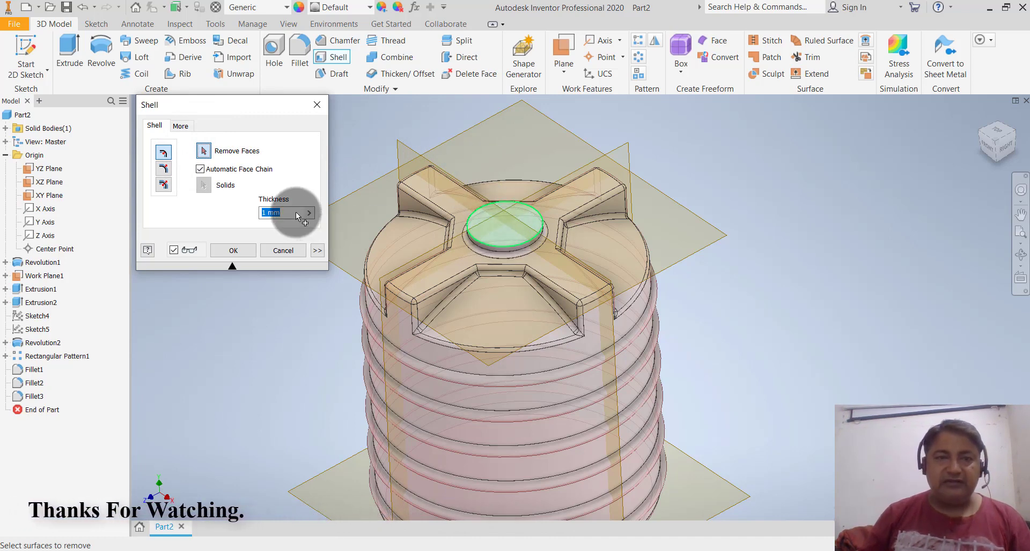
text(3)
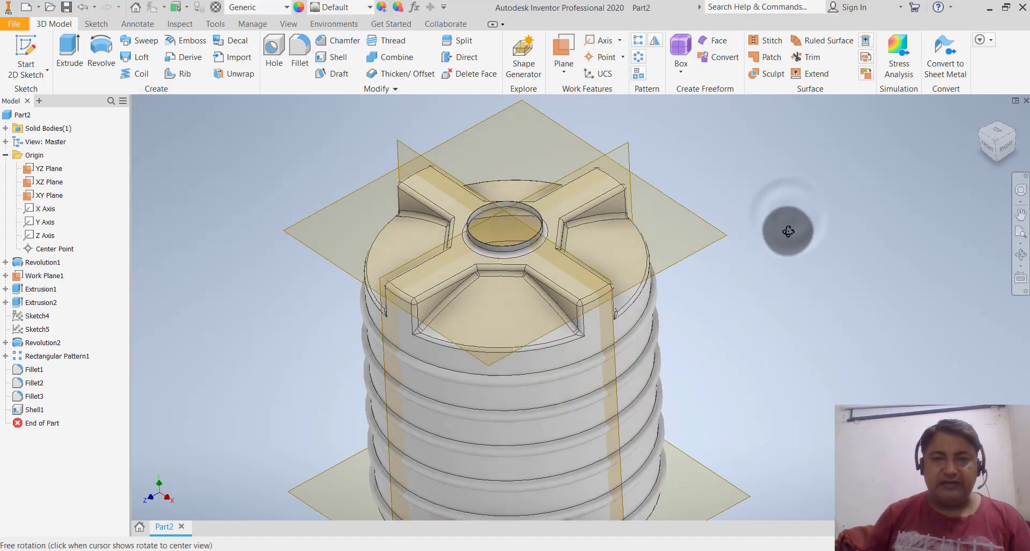
Orbit around the tank and look through the View and Manage ribbon options
mouse_move(788, 222)
shift+middle_down()
mouse_move(795, 264)
mouse_move(798, 228)
shift+middle_up()
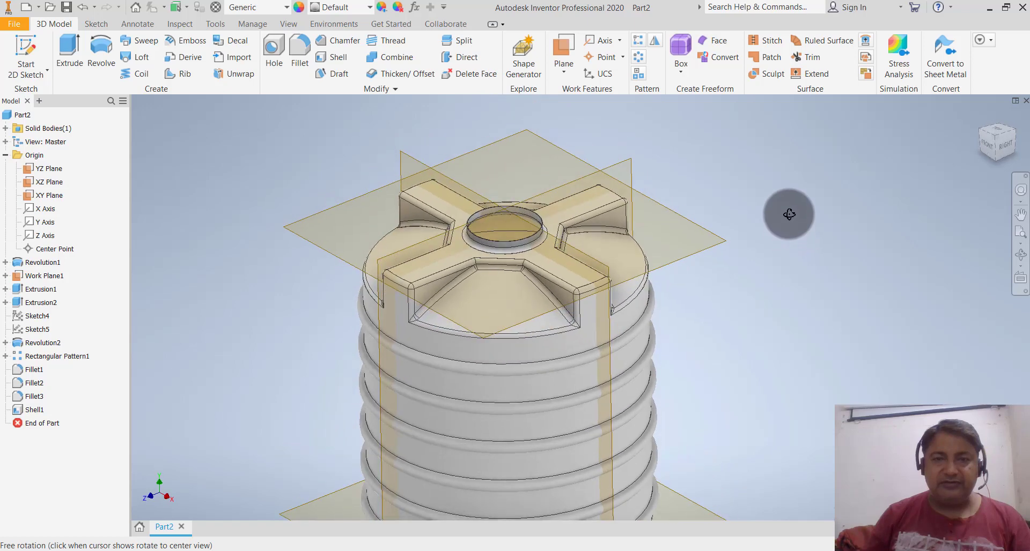
shift+middle_drag(797, 228, 789, 217)
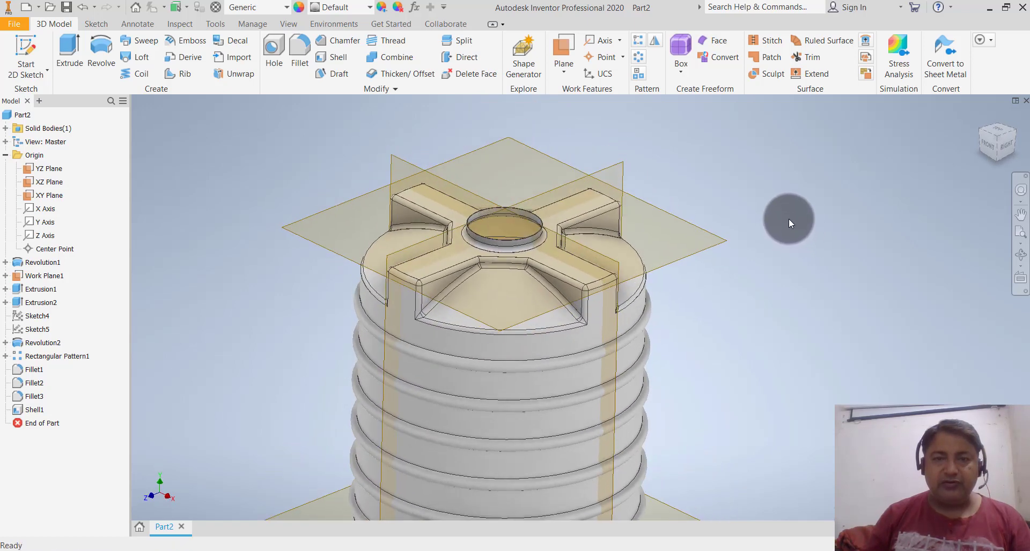
scroll(744, 290, down, 3)
scroll(740, 252, up, 5)
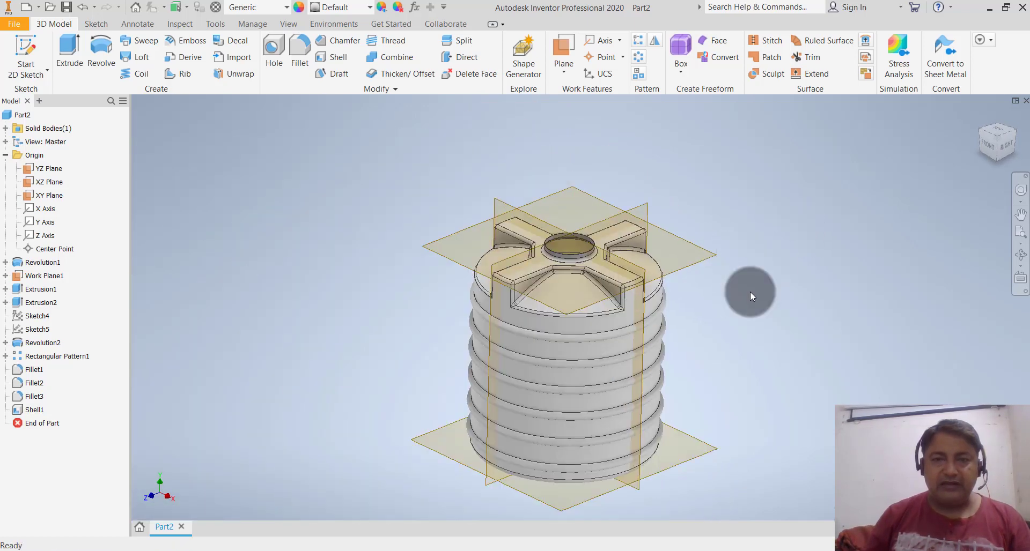
mouse_move(750, 291)
shift+middle_down()
mouse_move(765, 327)
mouse_move(762, 285)
mouse_move(667, 283)
mouse_move(692, 295)
shift+middle_up()
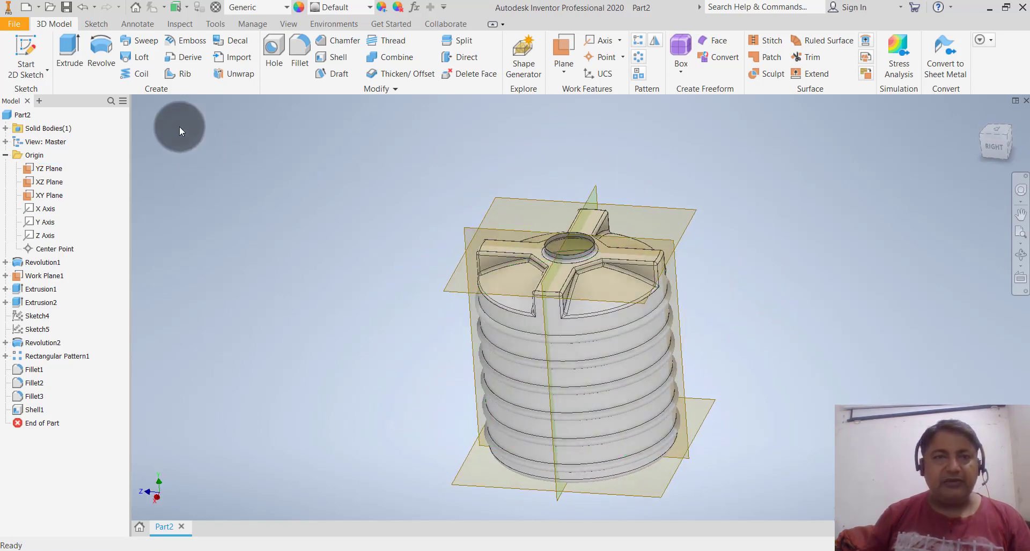
click(276, 26)
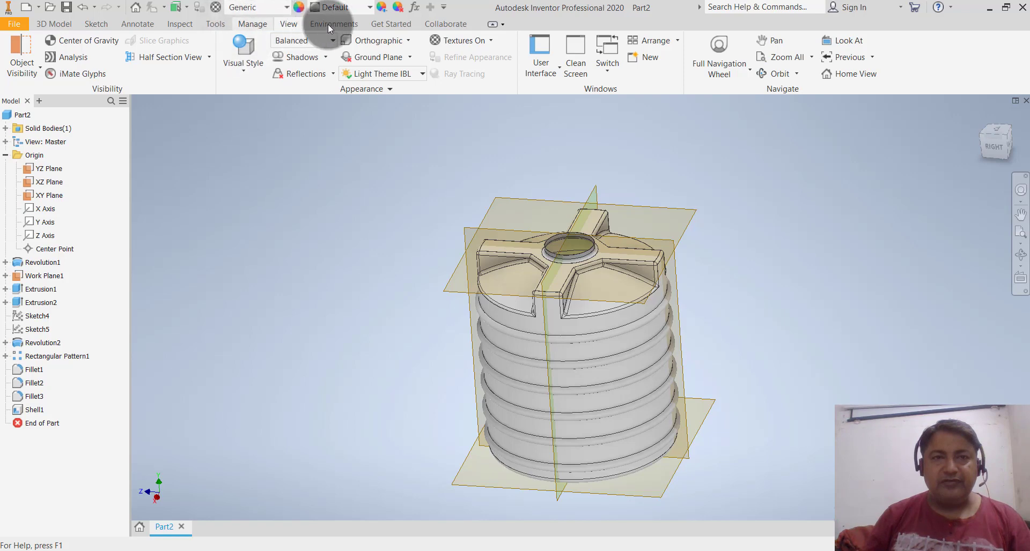
click(265, 23)
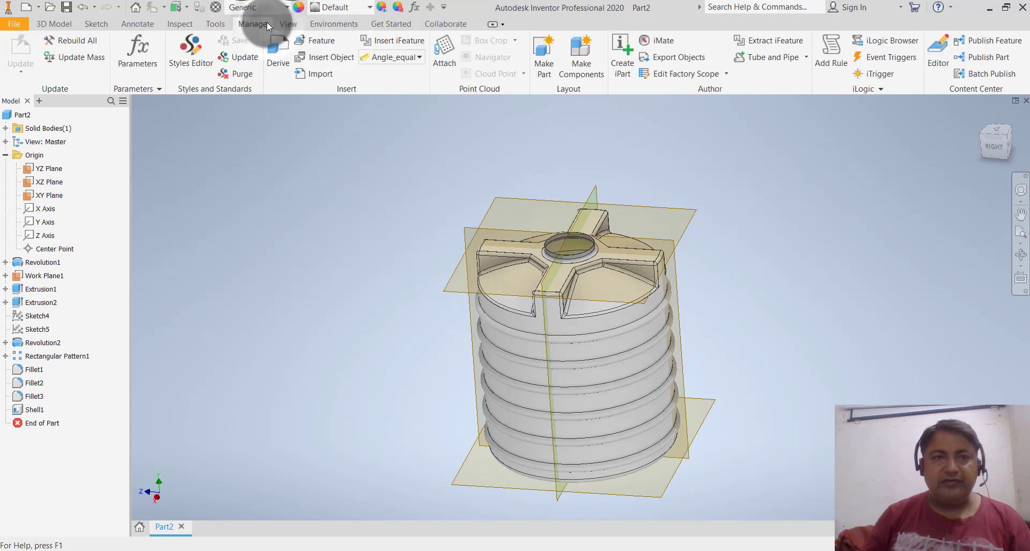
click(56, 24)
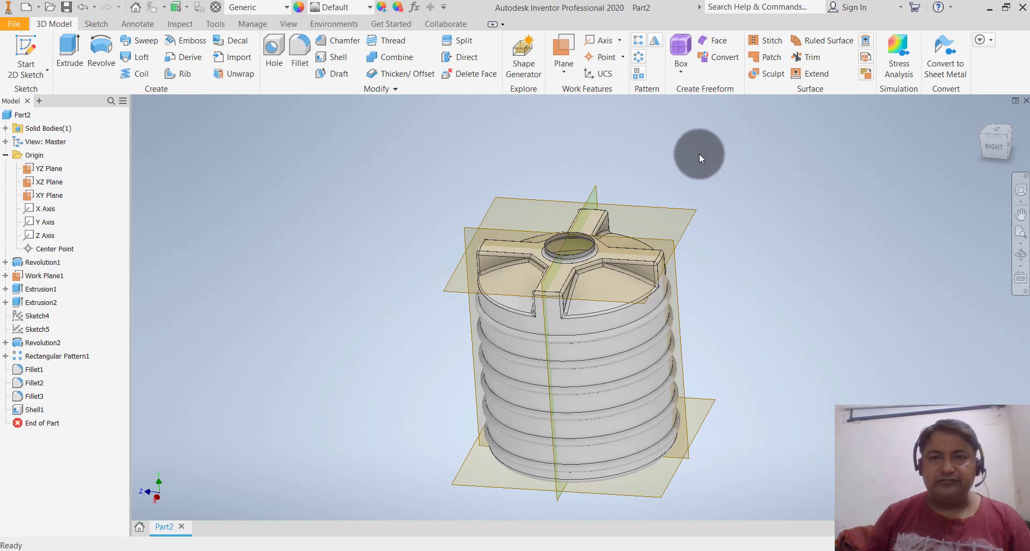
shift+middle_drag(725, 184, 616, 199)
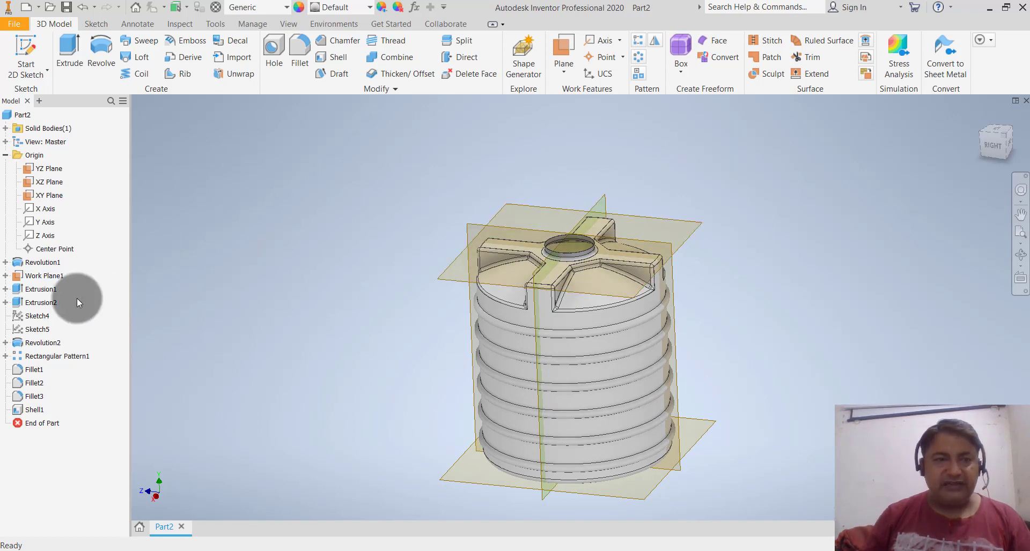
Turn off visibility of the YZ, XZ, XY planes and Work Plane1
click(58, 169)
ctrl+click(52, 182)
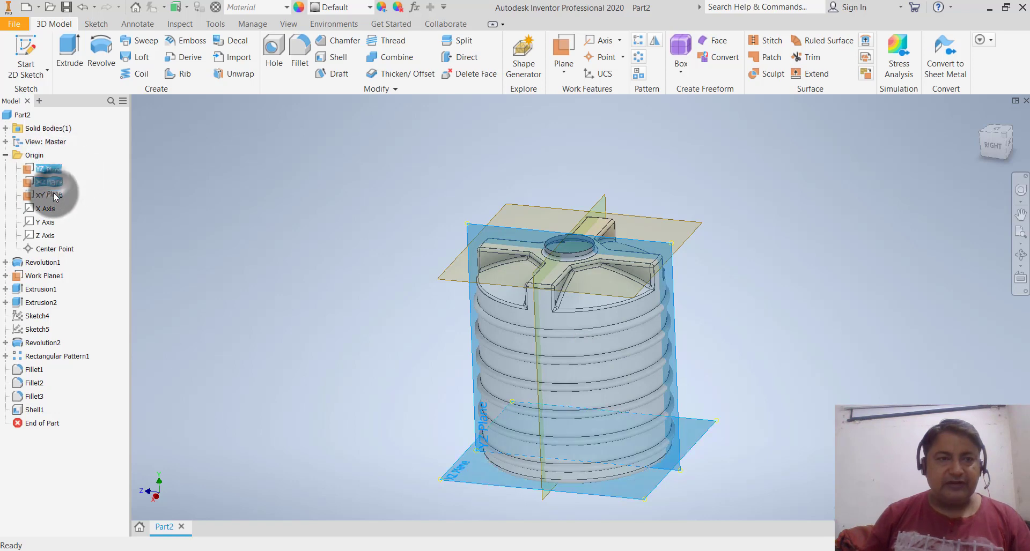
ctrl+click(50, 276)
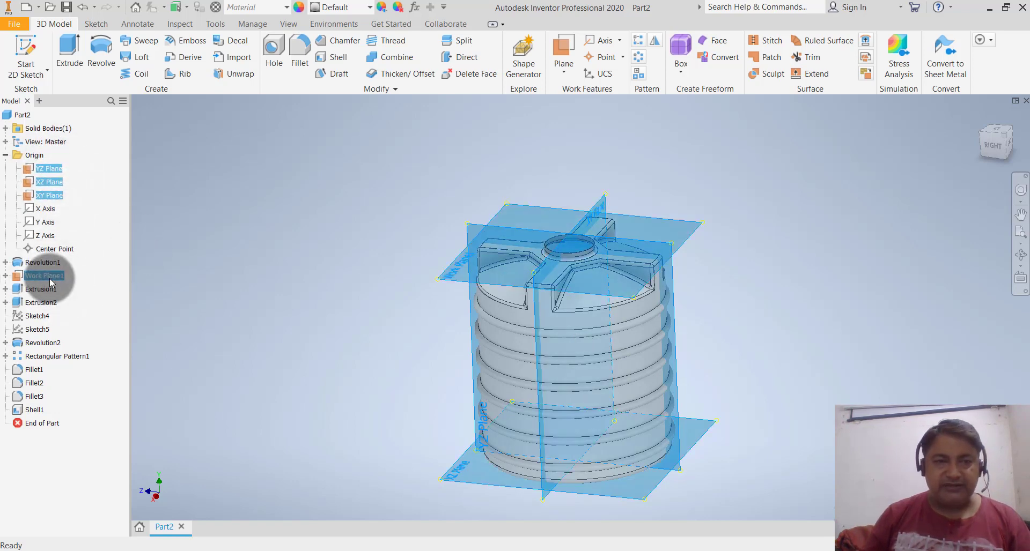
right_click(51, 282)
click(157, 313)
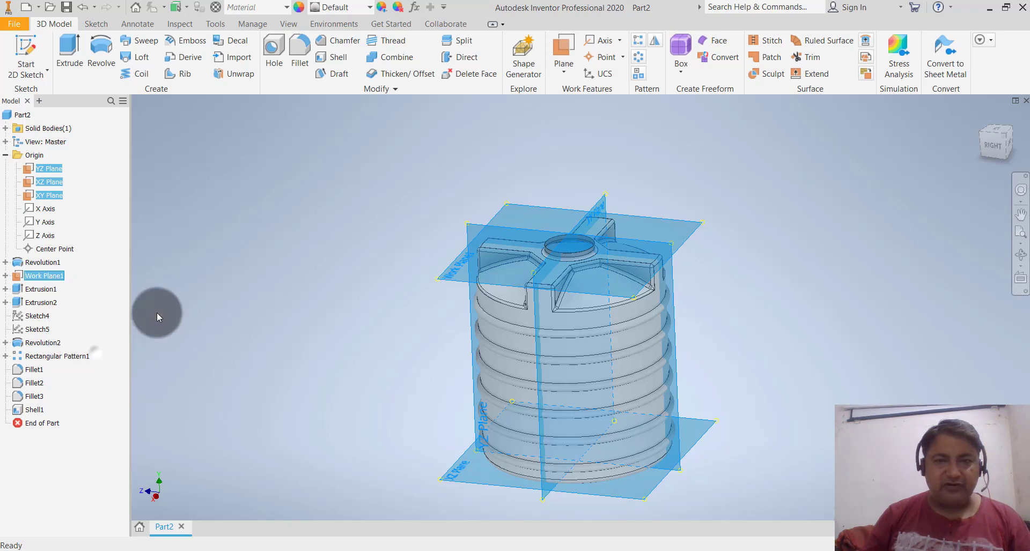
click(263, 222)
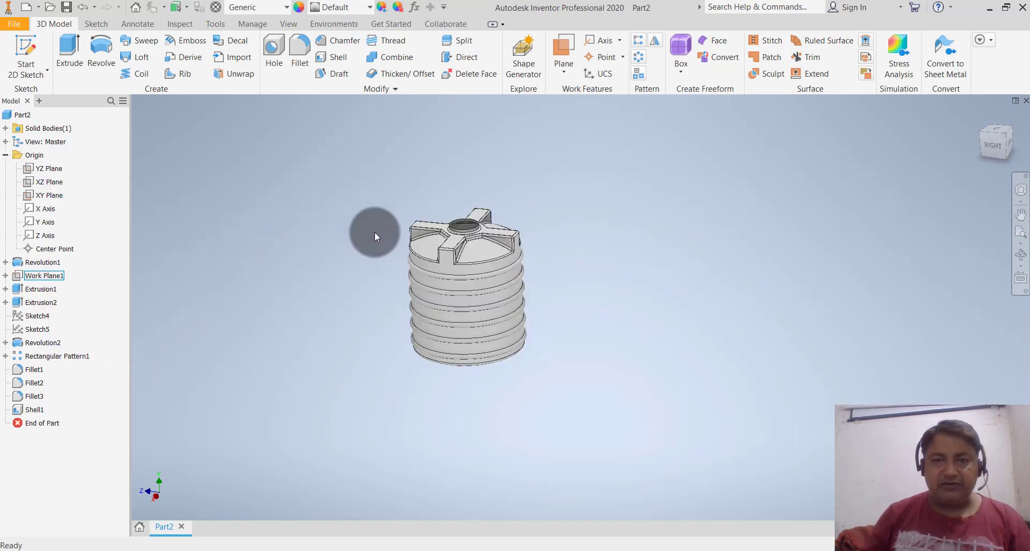
scroll(374, 232, up, 3)
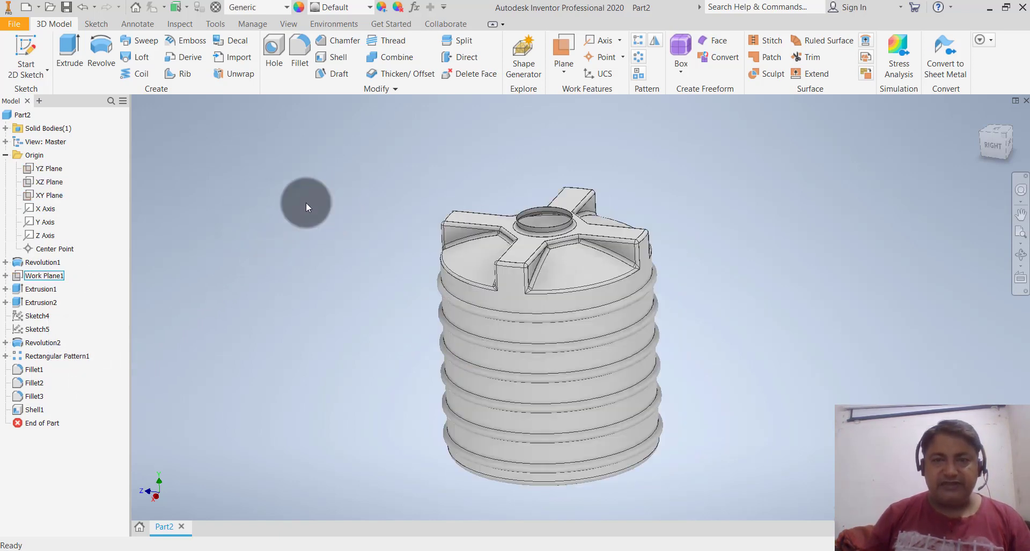
click(292, 24)
Switch the display to the Realistic visual style and orbit to view the tank top
click(249, 69)
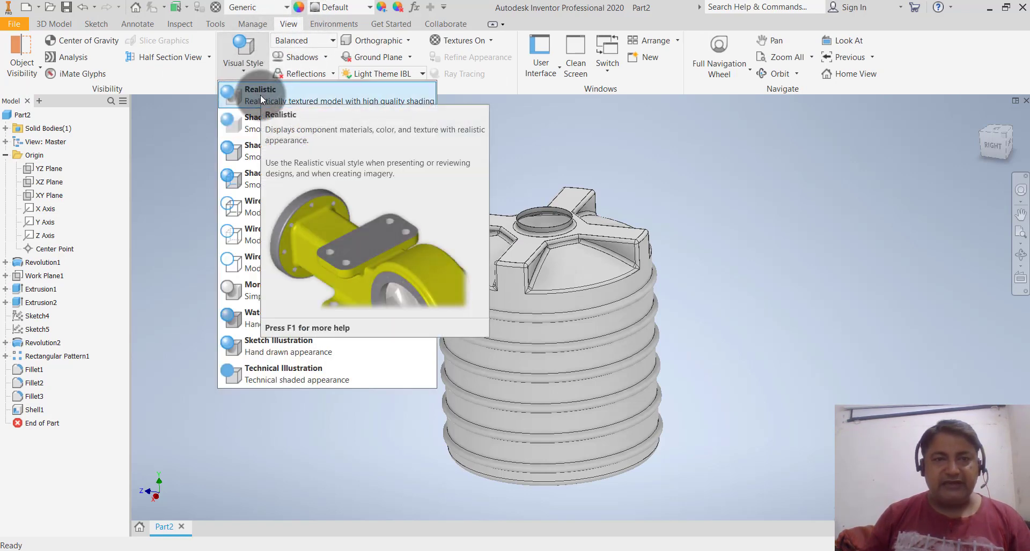
click(261, 96)
shift+middle_drag(267, 144, 282, 199)
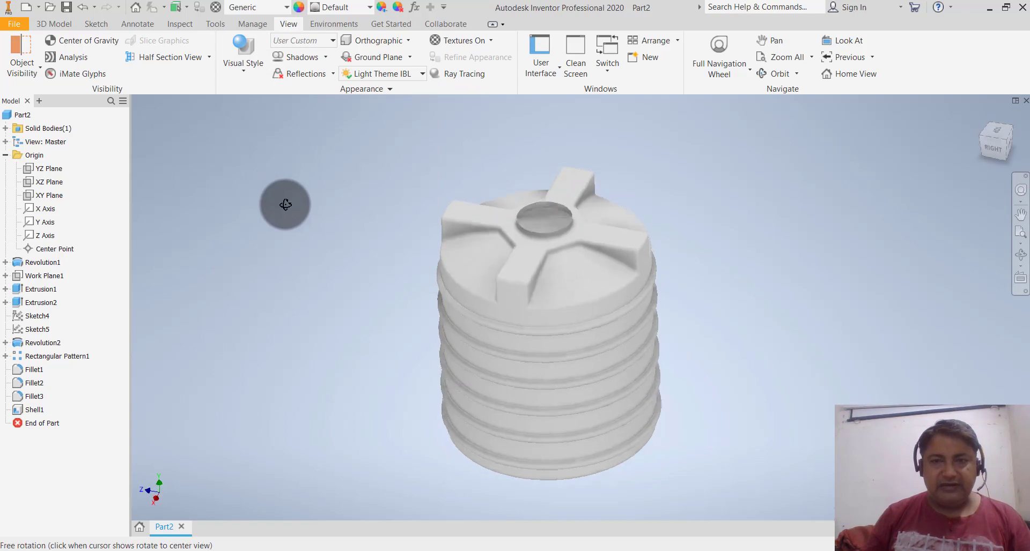
scroll(690, 388, up, 3)
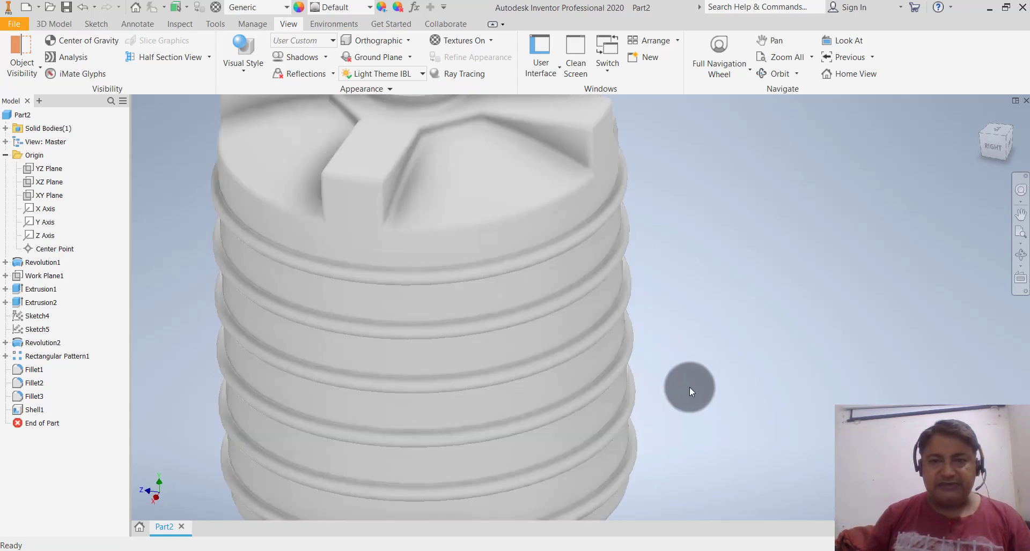
scroll(671, 358, down, 2)
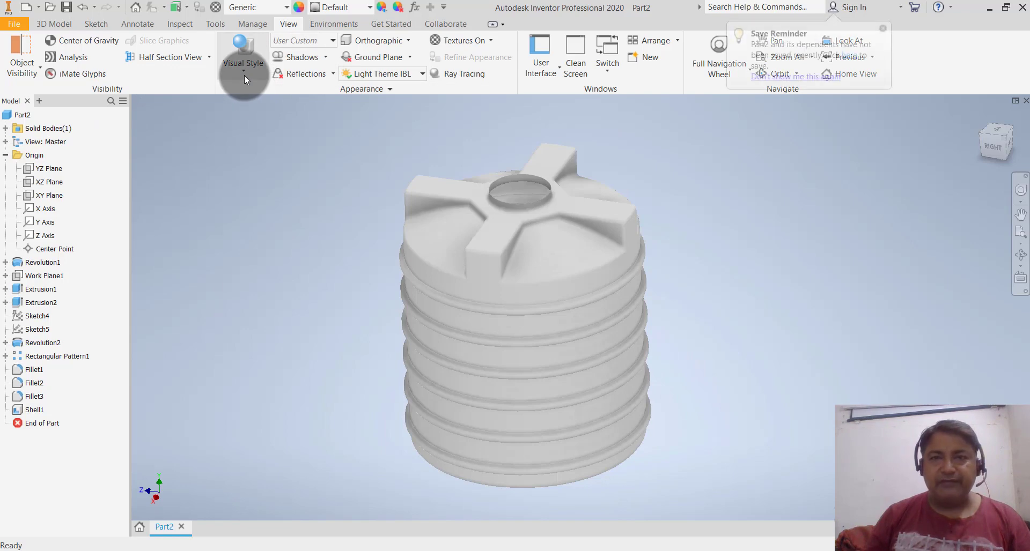
Browse the Manage and Environments ribbons, then bring up the Tools ribbon
click(259, 26)
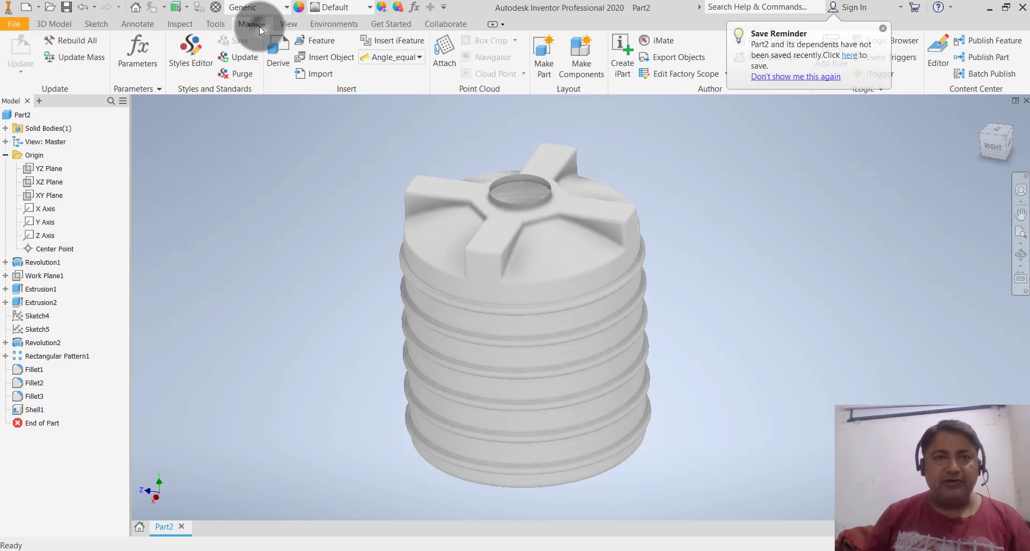
click(319, 25)
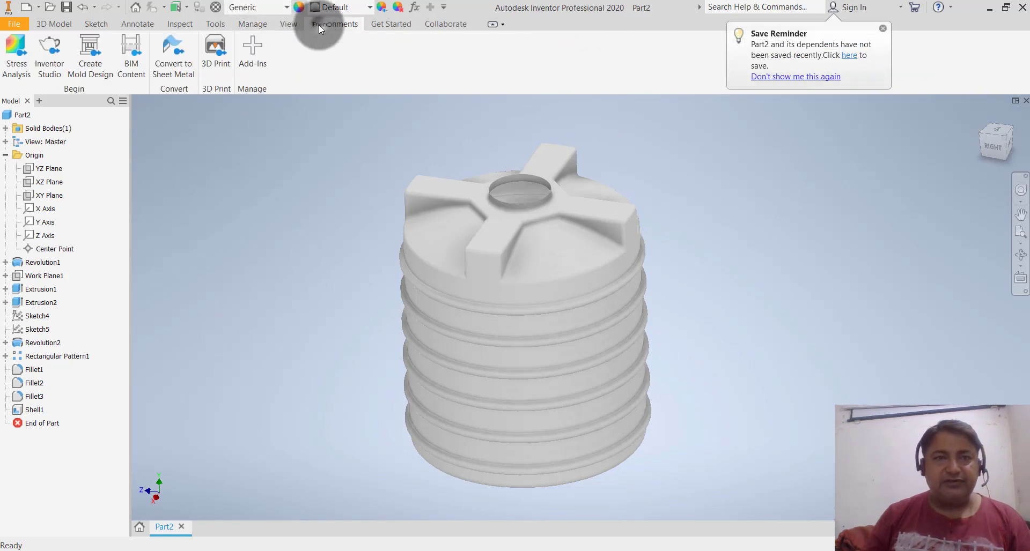
click(280, 24)
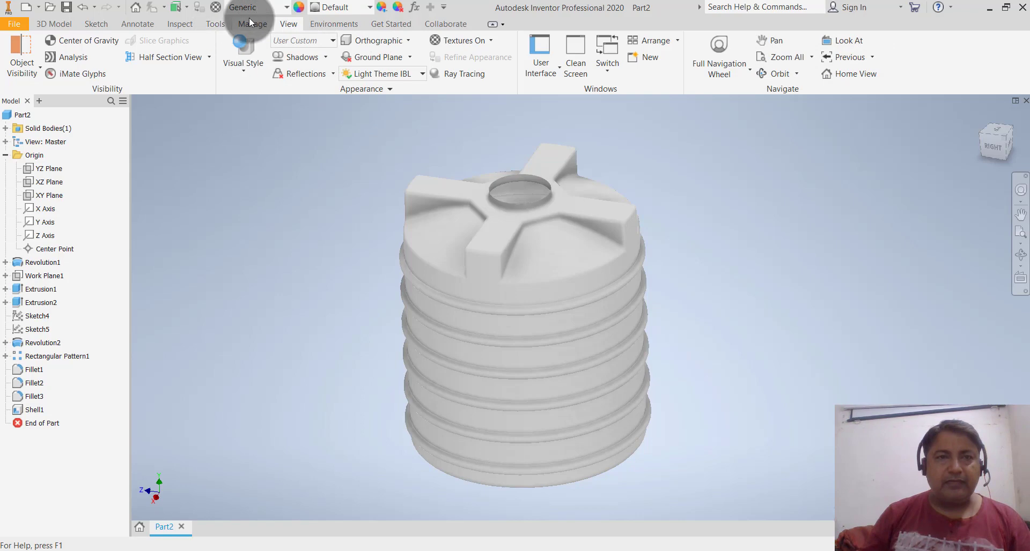
click(218, 24)
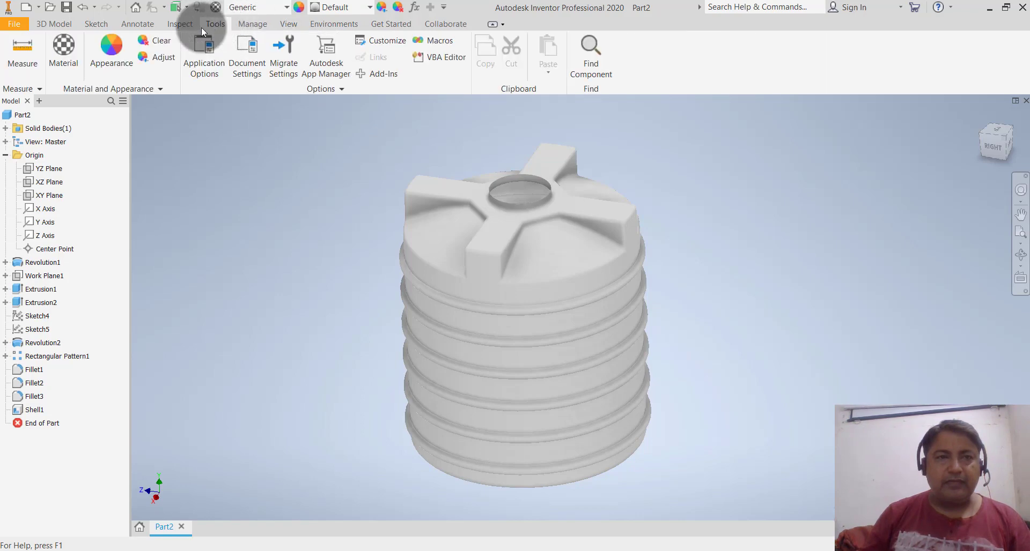
Search the material library for 'RUBB' and add Rubber, Silicone to the document materials
click(60, 60)
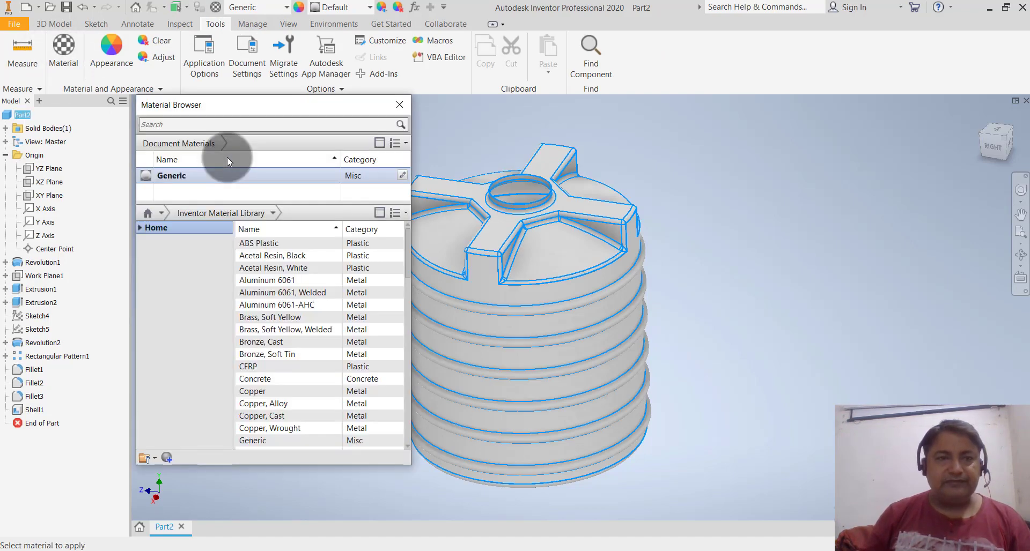
click(223, 123)
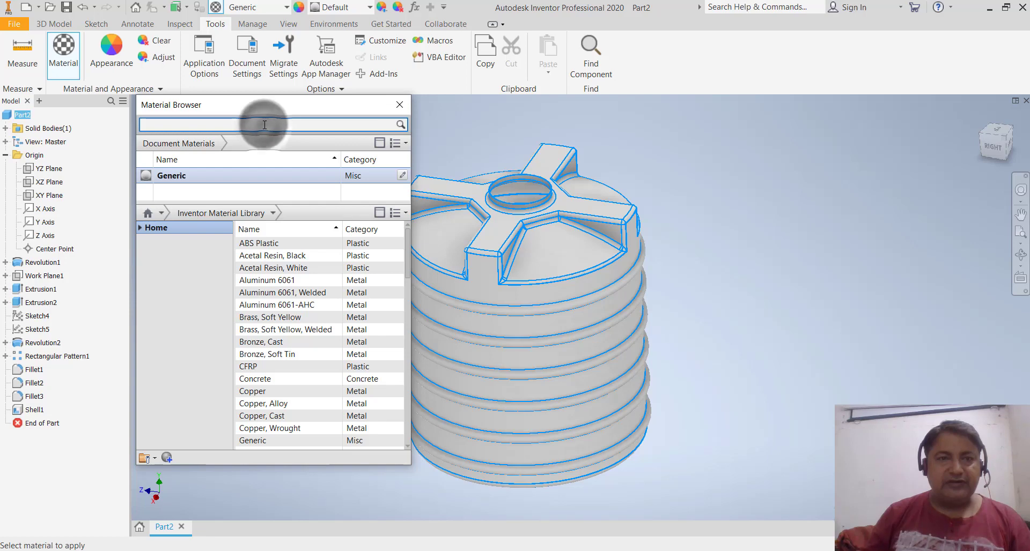
text(R)
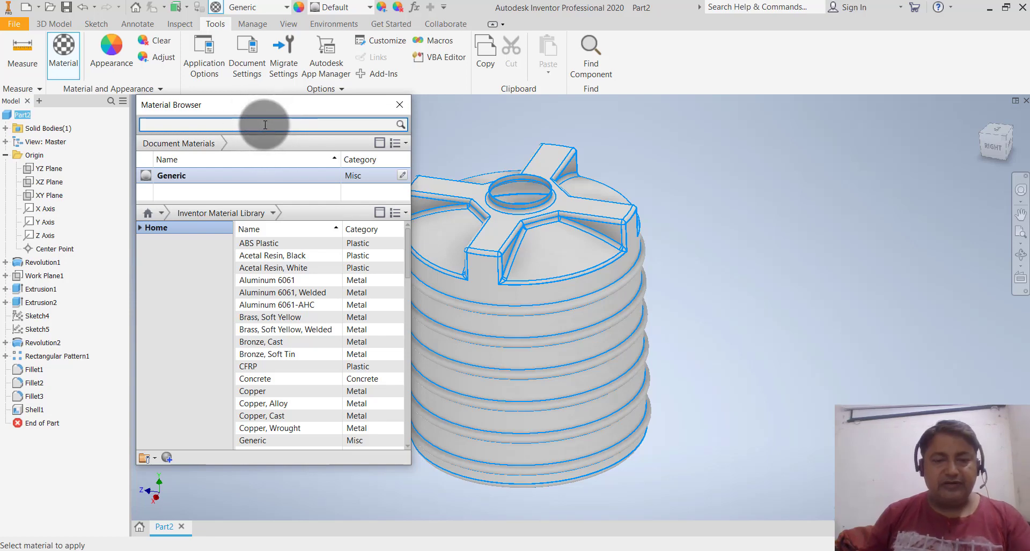
text(UBBER)
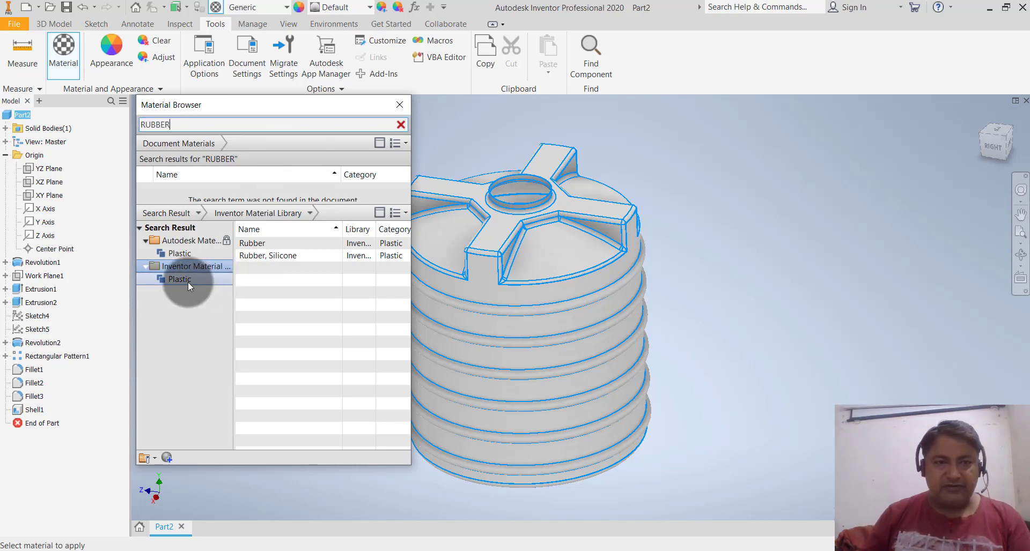
click(262, 246)
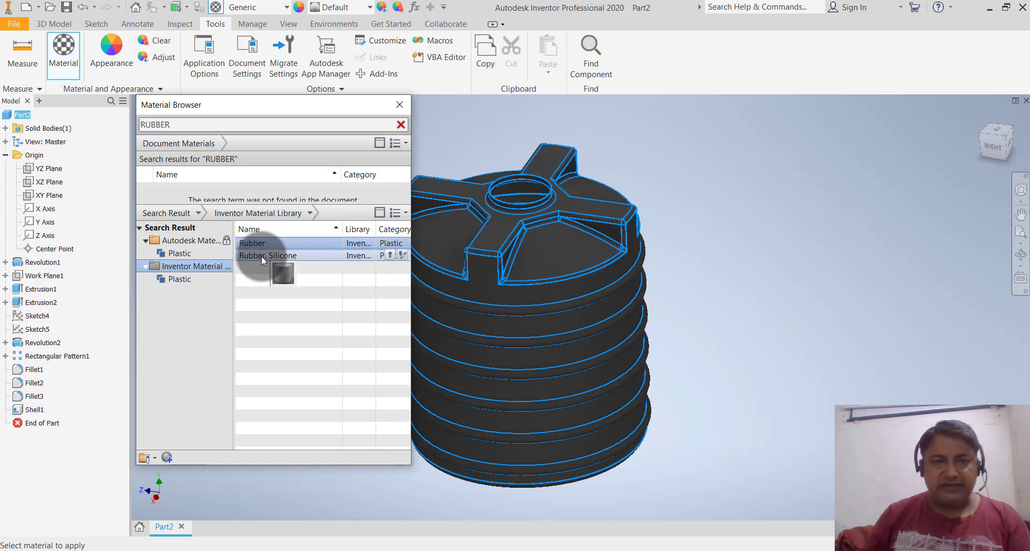
click(262, 256)
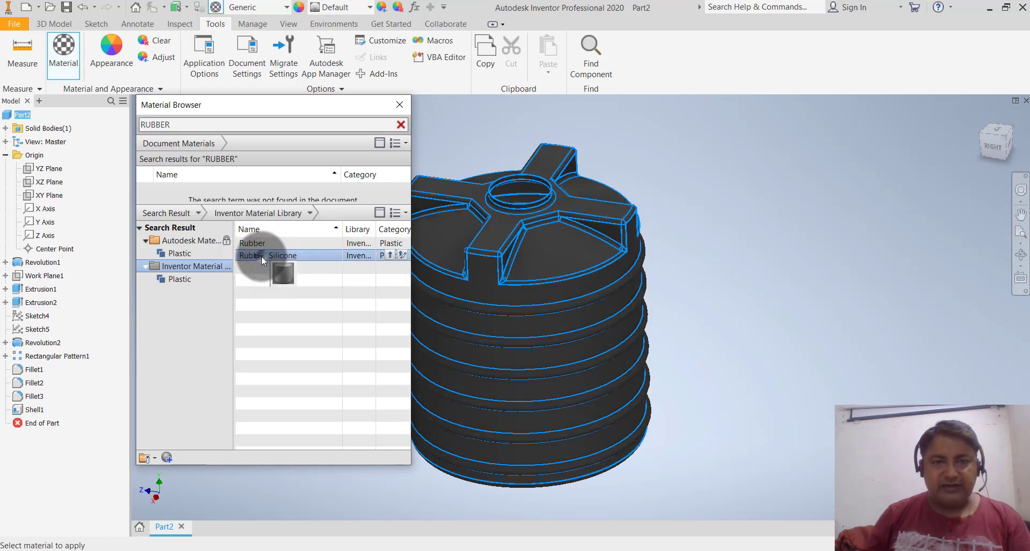
double_click(261, 256)
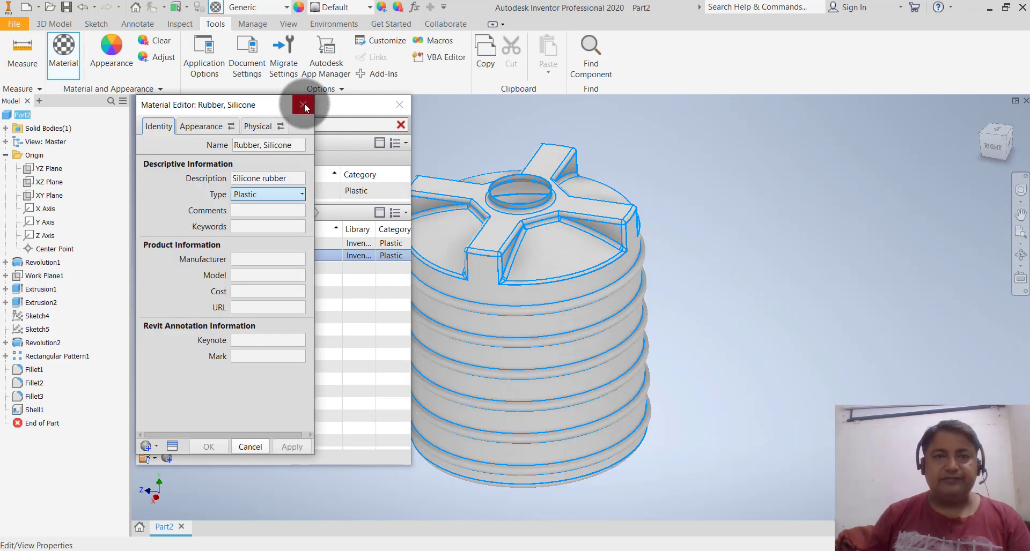
click(304, 104)
click(249, 256)
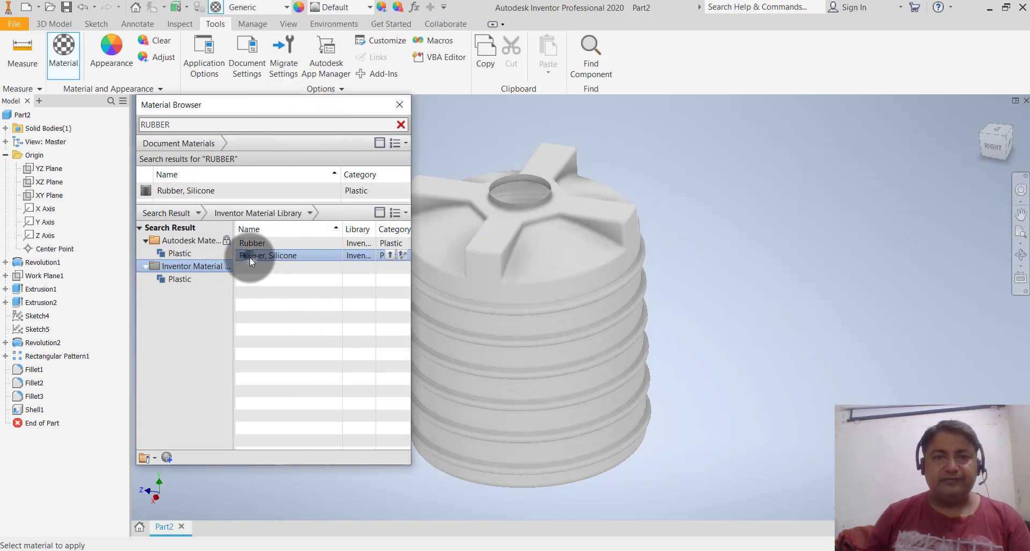
Assign Rubber, Silicone to Part2 so the tank turns black, then close the Material Browser
click(255, 244)
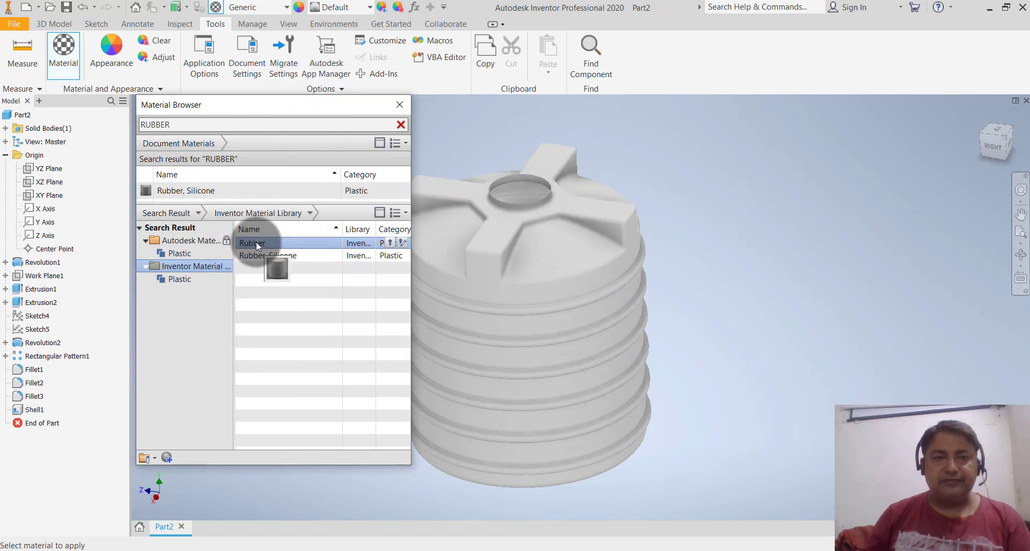
right_click(256, 242)
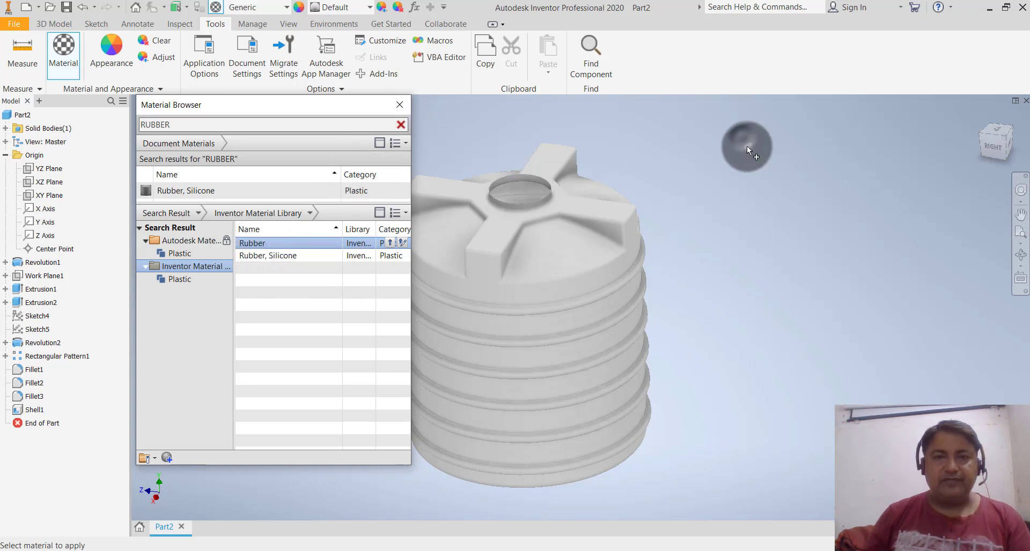
click(30, 117)
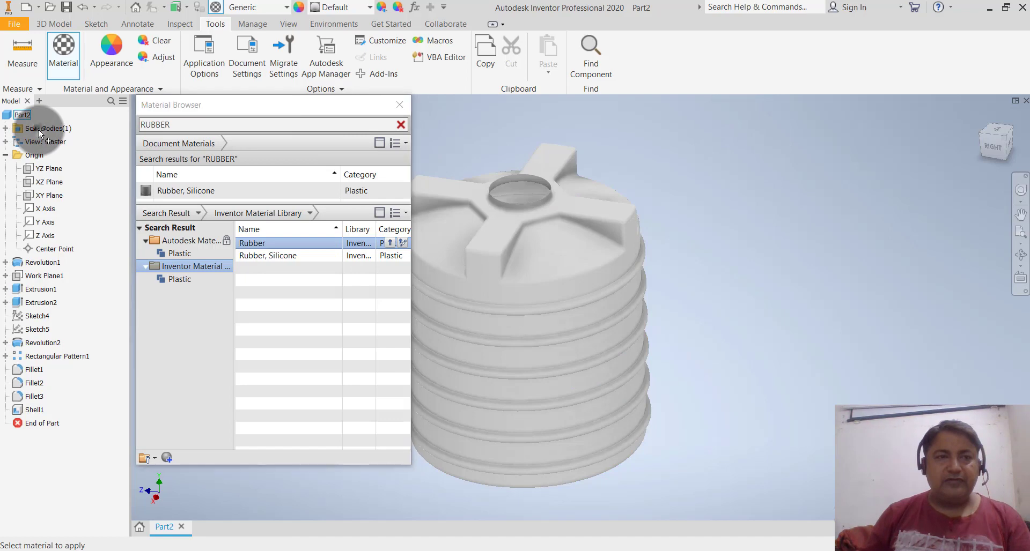
click(19, 117)
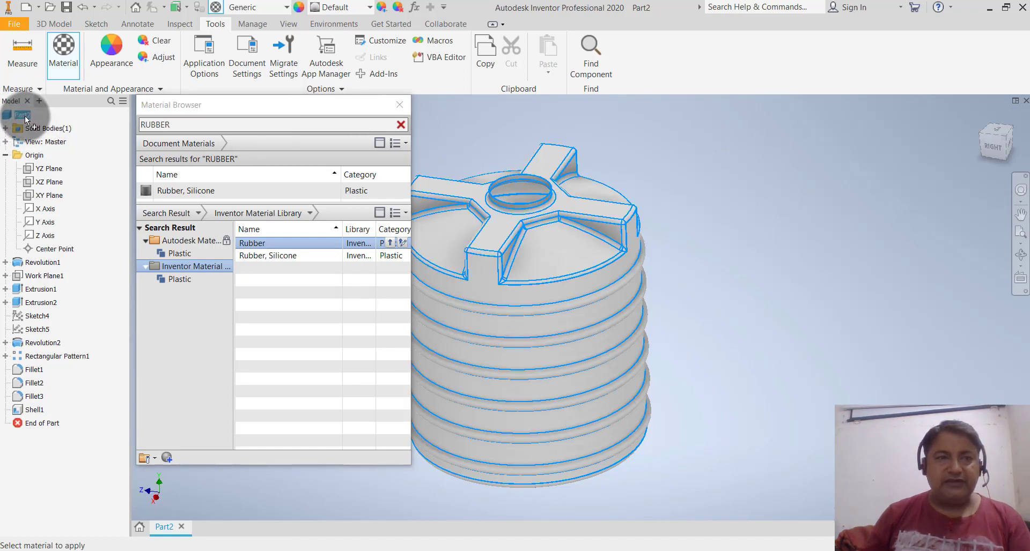
mouse_move(185, 191)
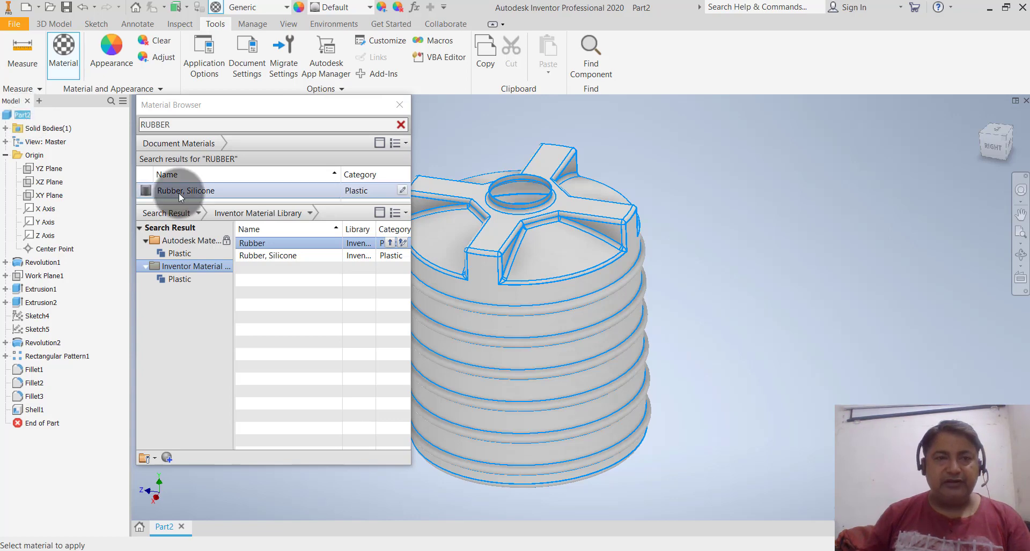
right_click(179, 189)
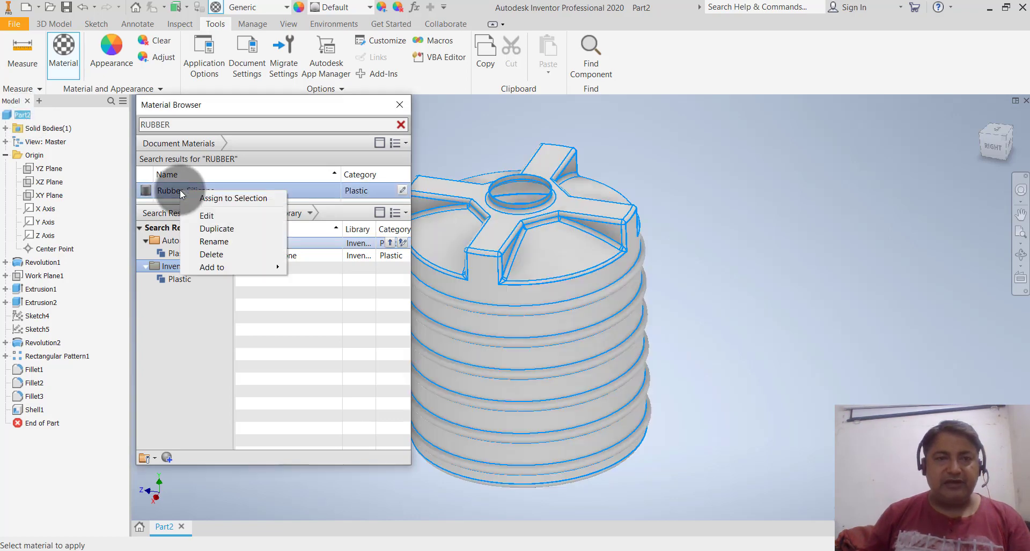
click(243, 198)
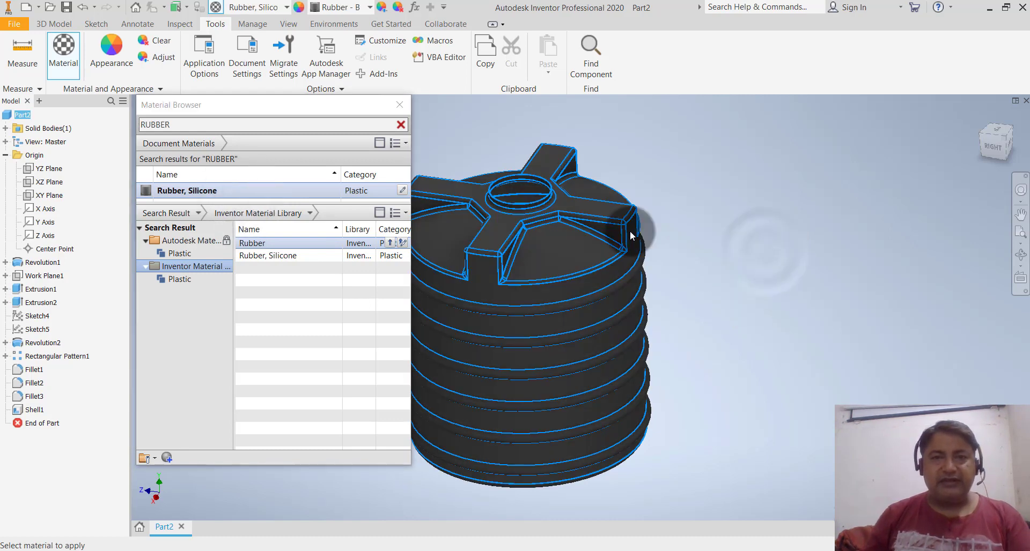
click(399, 105)
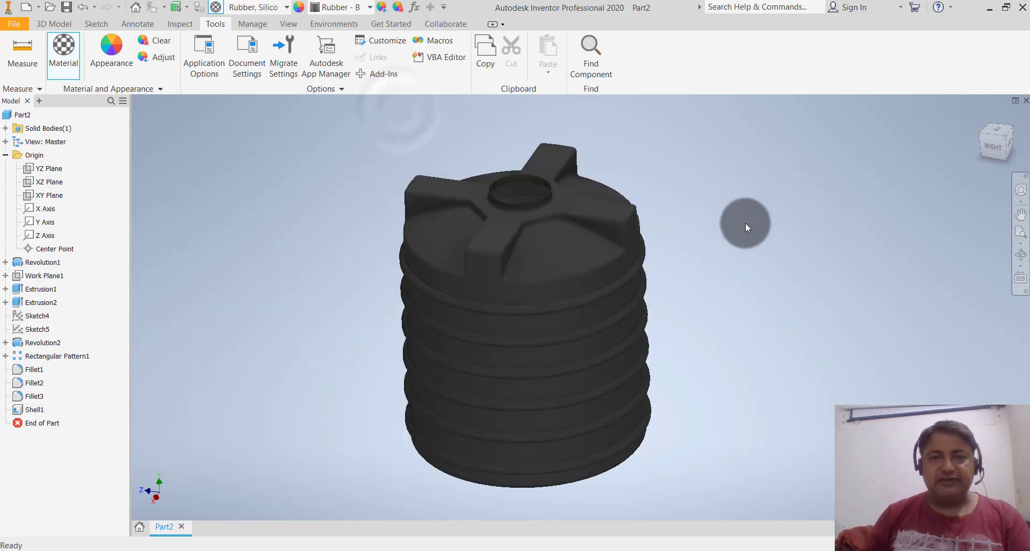
Orbit and zoom around the black rubber tank, viewing its underside and then its top
mouse_move(745, 224)
shift+middle_down()
mouse_move(744, 184)
mouse_move(694, 271)
shift+middle_up()
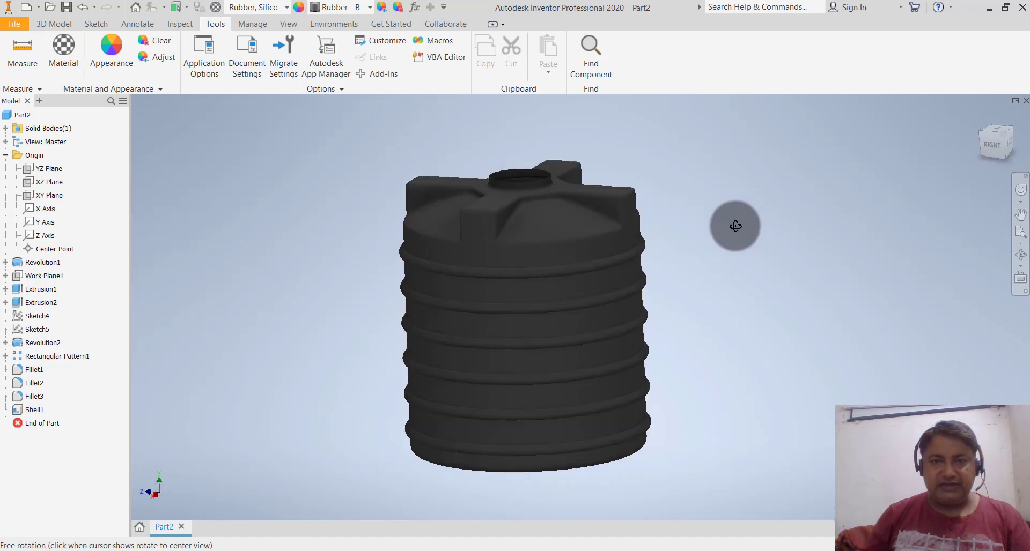
scroll(469, 264, down, 5)
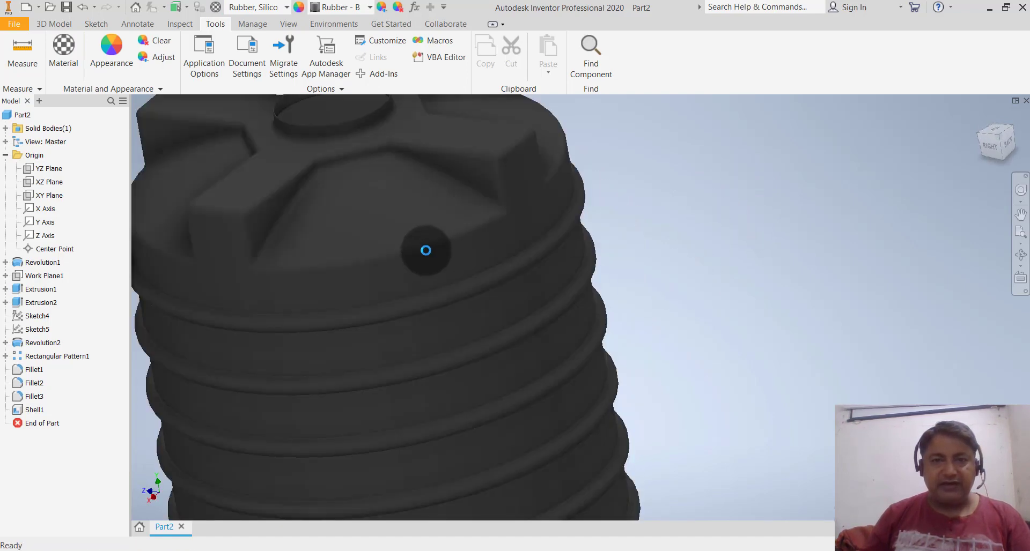
scroll(426, 249, up, 5)
scroll(498, 248, down, 2)
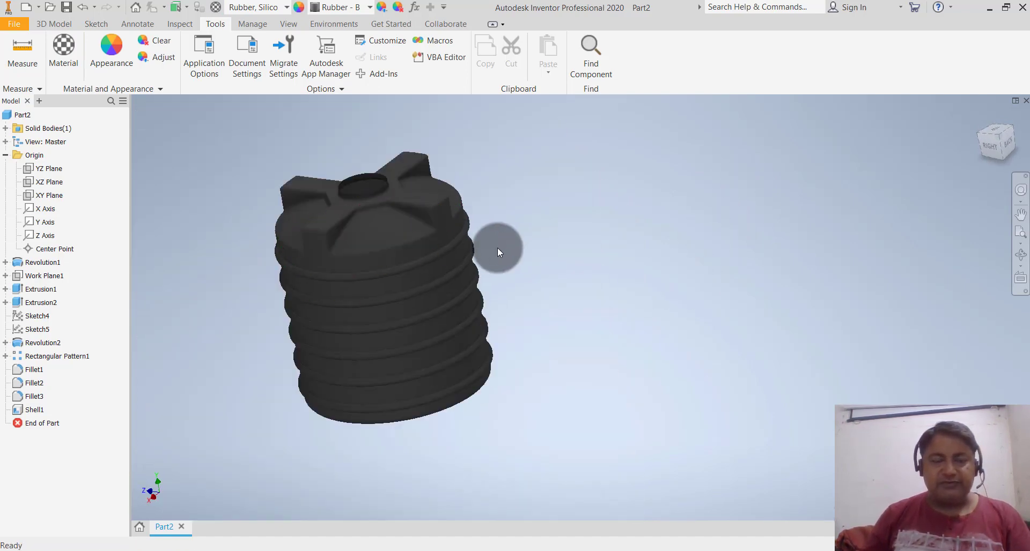
mouse_move(505, 254)
shift+middle_down()
mouse_move(478, 177)
mouse_move(485, 211)
mouse_move(538, 239)
mouse_move(545, 258)
mouse_move(511, 232)
mouse_move(500, 192)
mouse_move(545, 190)
mouse_move(535, 245)
shift+middle_up()
scroll(488, 204, down, 2)
scroll(488, 205, up, 2)
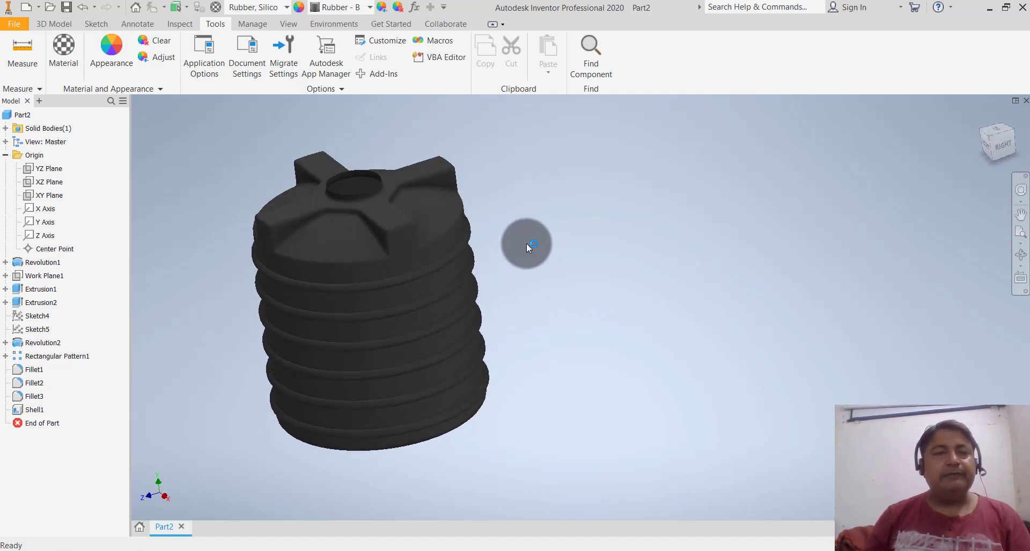
scroll(523, 240, down, 3)
scroll(523, 239, up, 2)
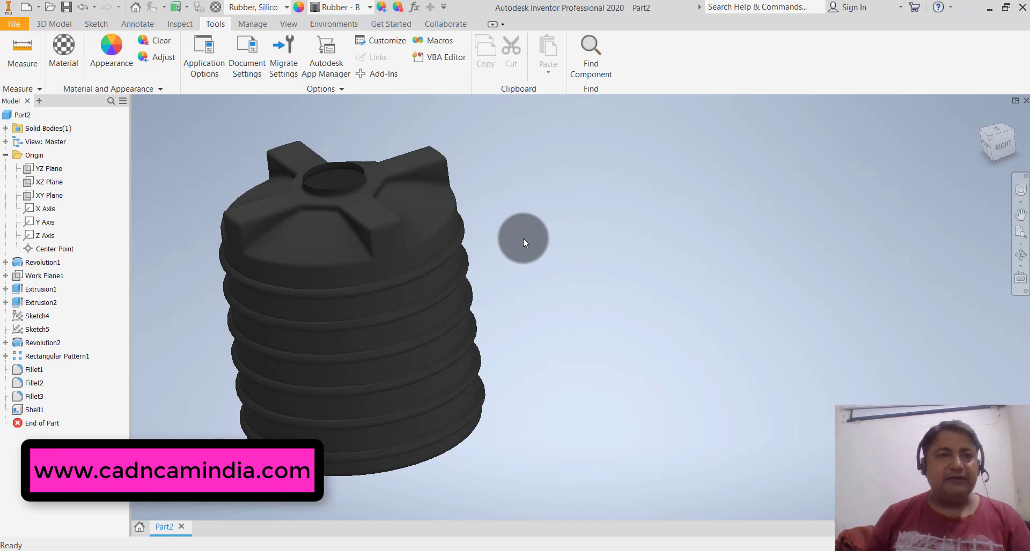
shift+middle_drag(524, 242, 525, 231)
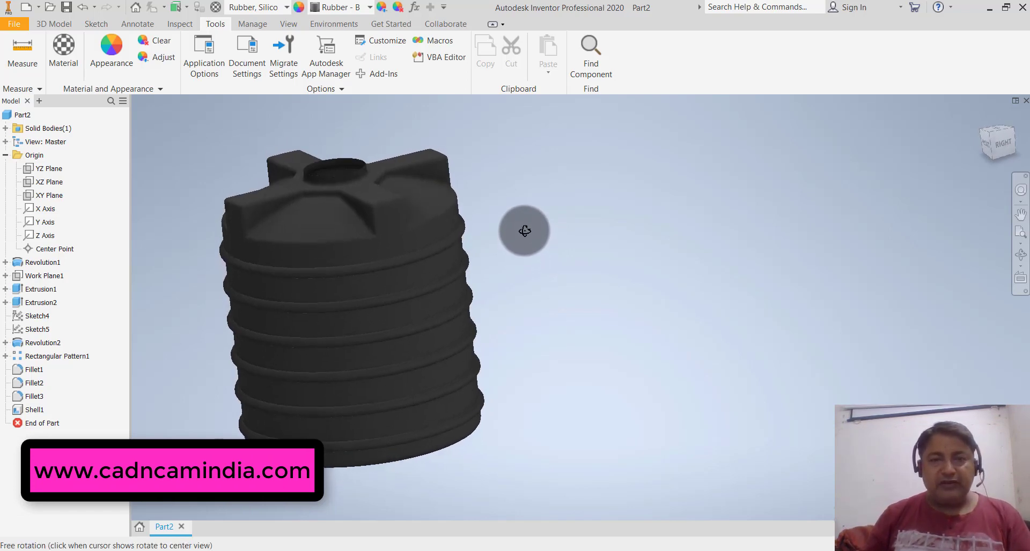